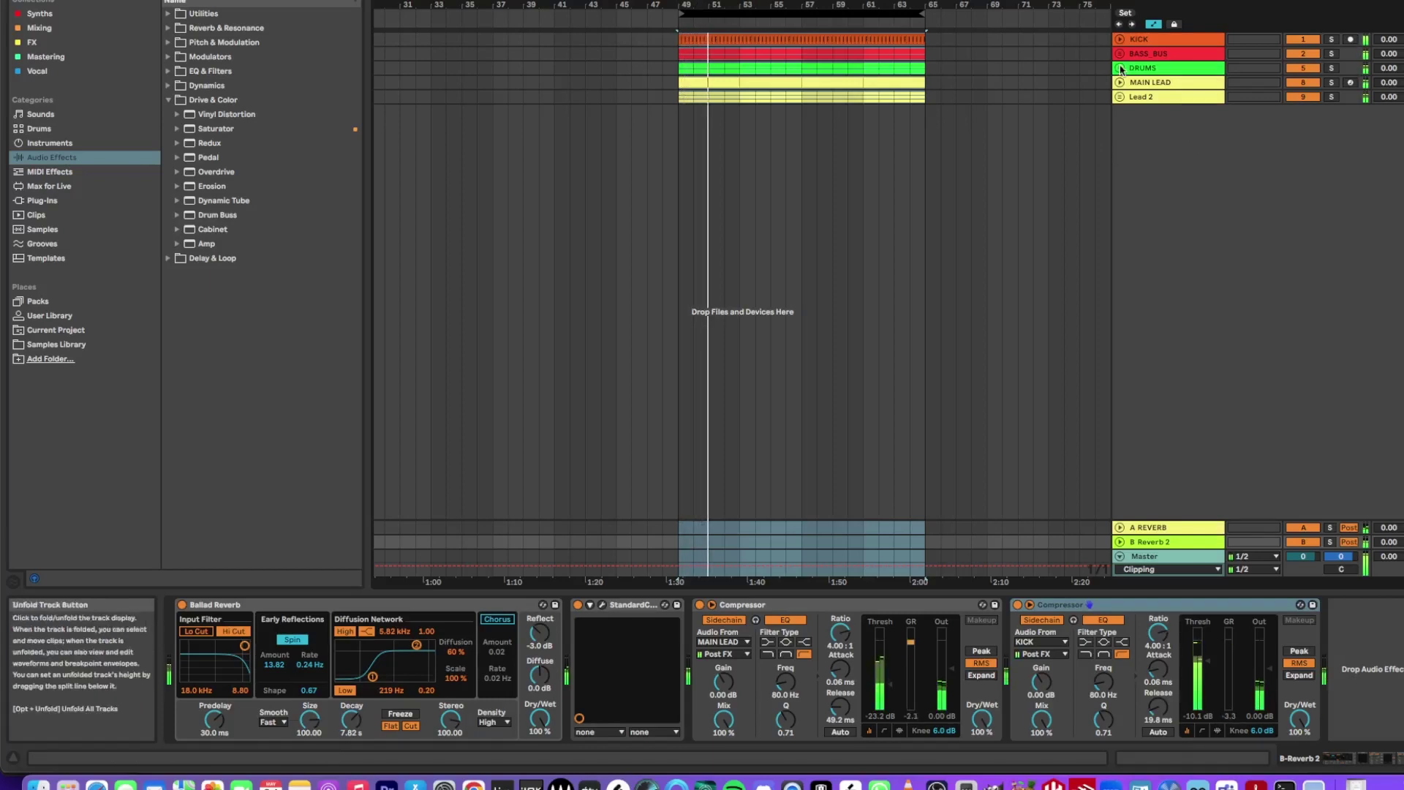
- Unfold the MAIN LEAD, Lead 2, DRUMS, BASS BUS and KICK tracks in the arrangement to show their lanes and subtracks
click(1120, 82)
click(1120, 136)
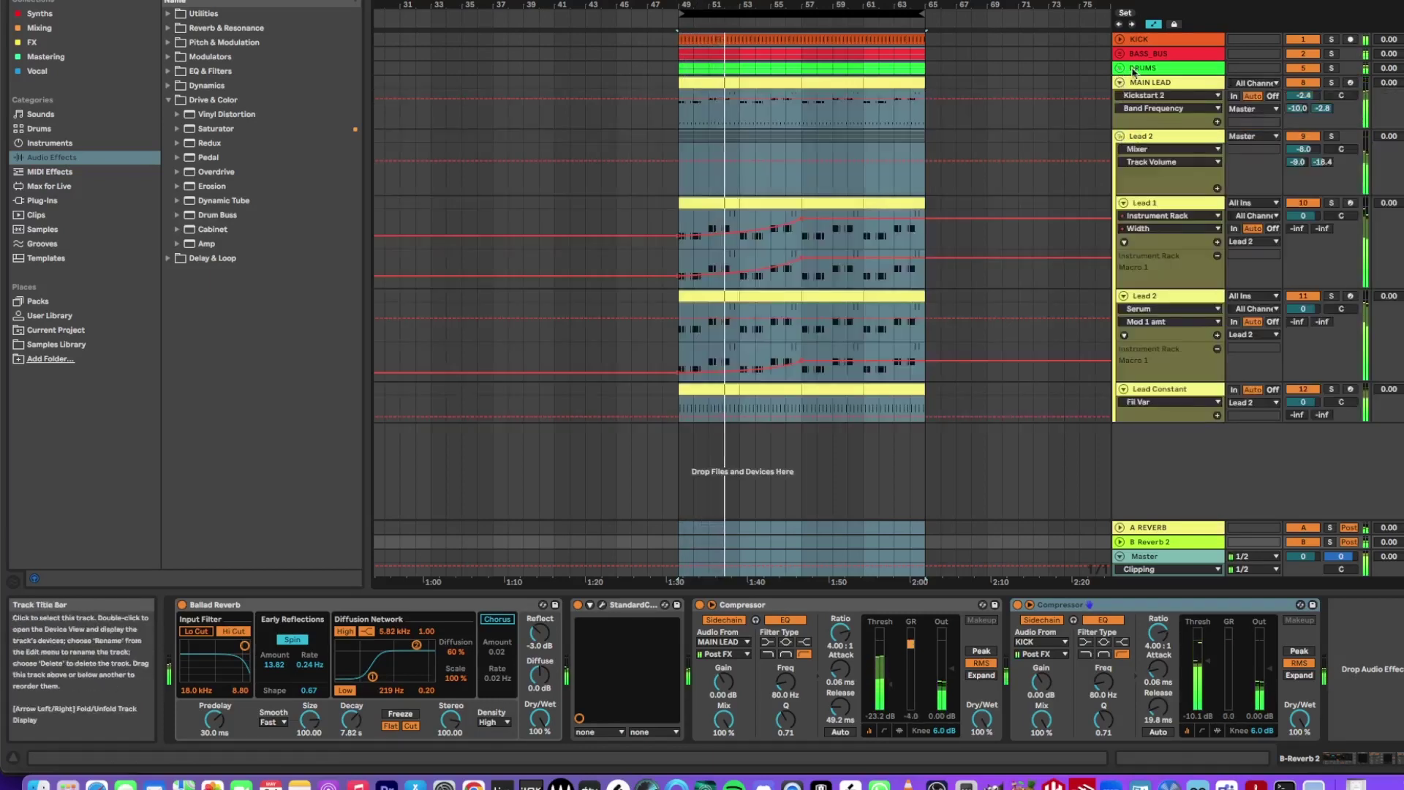
click(1120, 67)
click(1120, 54)
click(1120, 40)
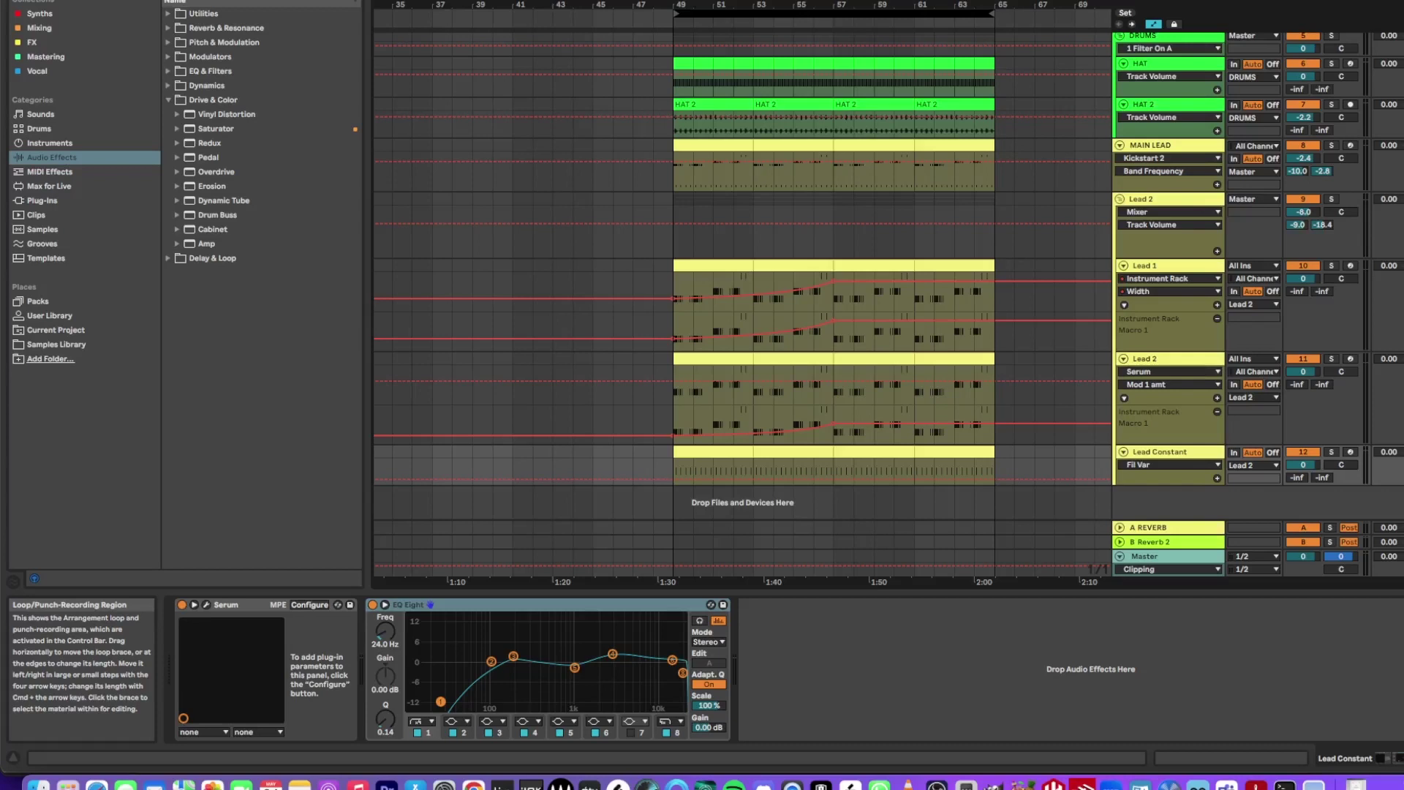
- Select the looped section from bar 49 to 65 and solo the KICK track
click(862, 11)
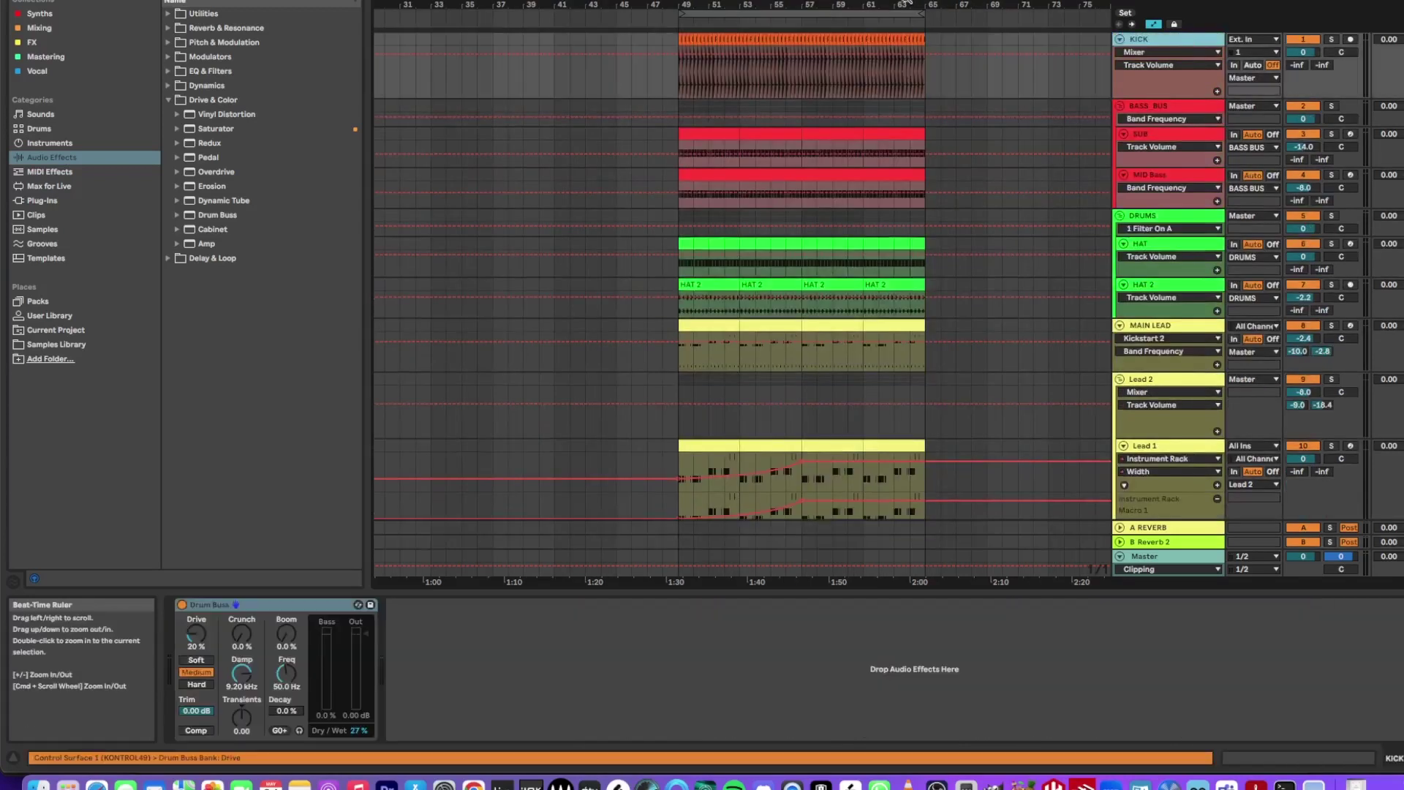
click(1331, 41)
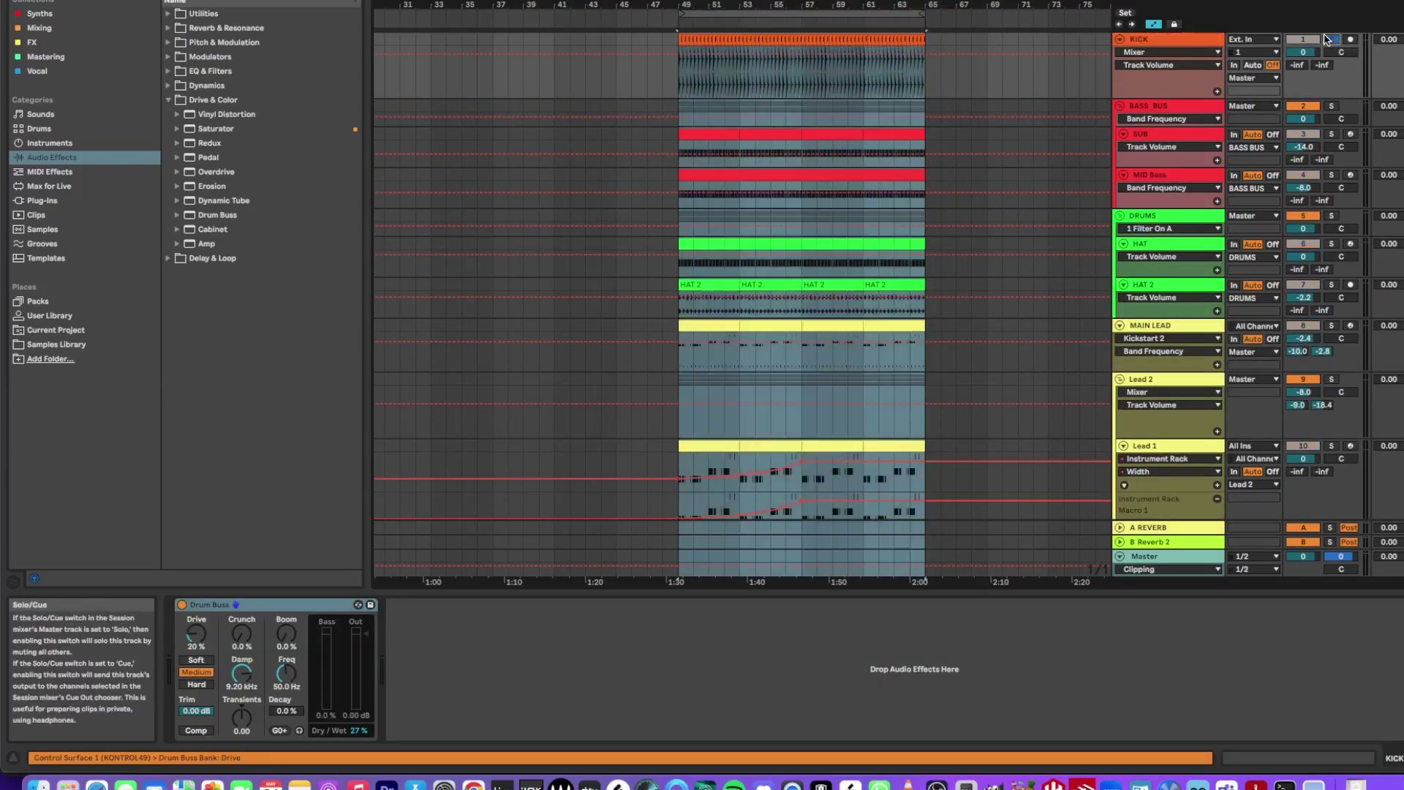
mouse_move(695, 11)
mouse_down()
mouse_move(695, 66)
mouse_move(694, 18)
mouse_up()
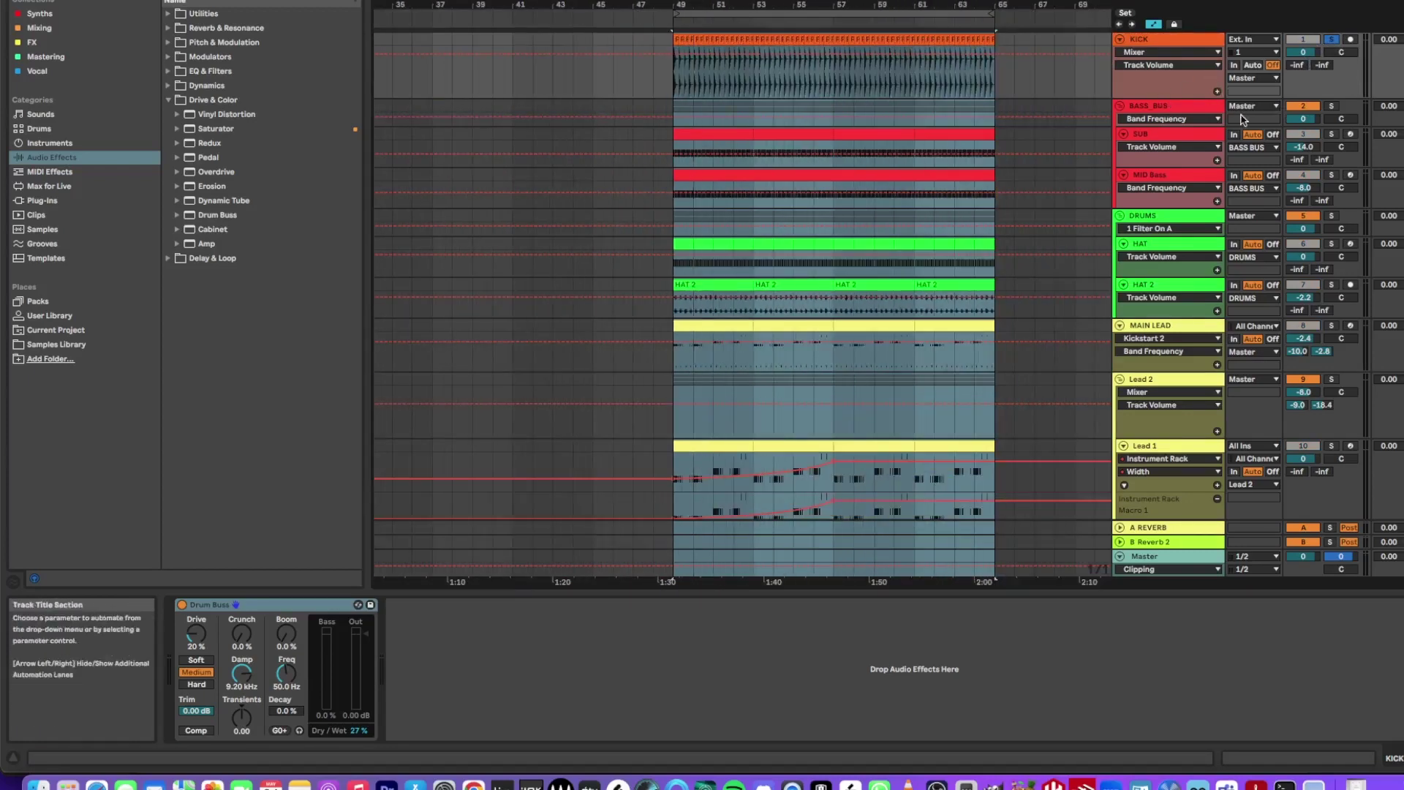
- Examine the device chains of the BASS BUS and MID Bass tracks, including the bus's Kickstart 2 sidechain curve
click(1148, 106)
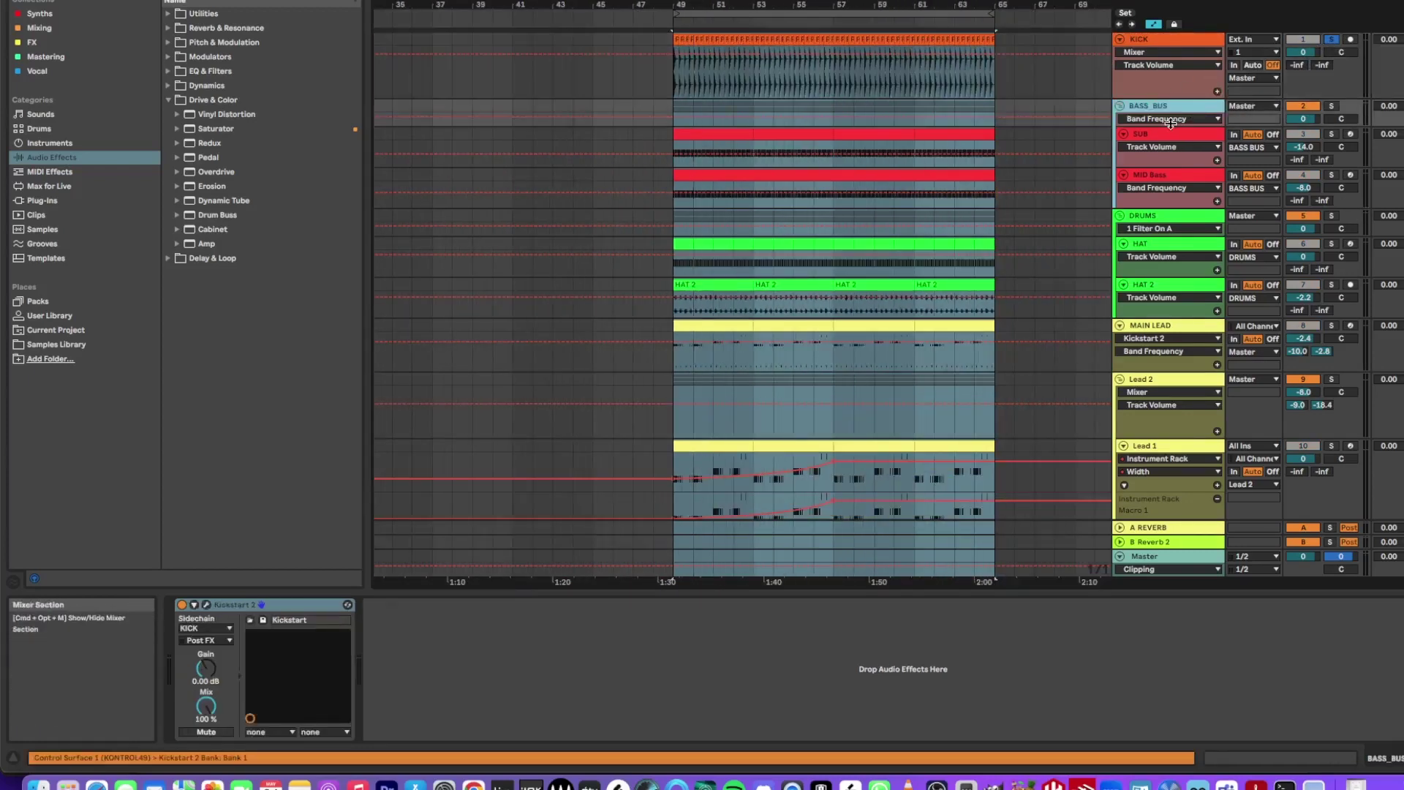
click(1179, 174)
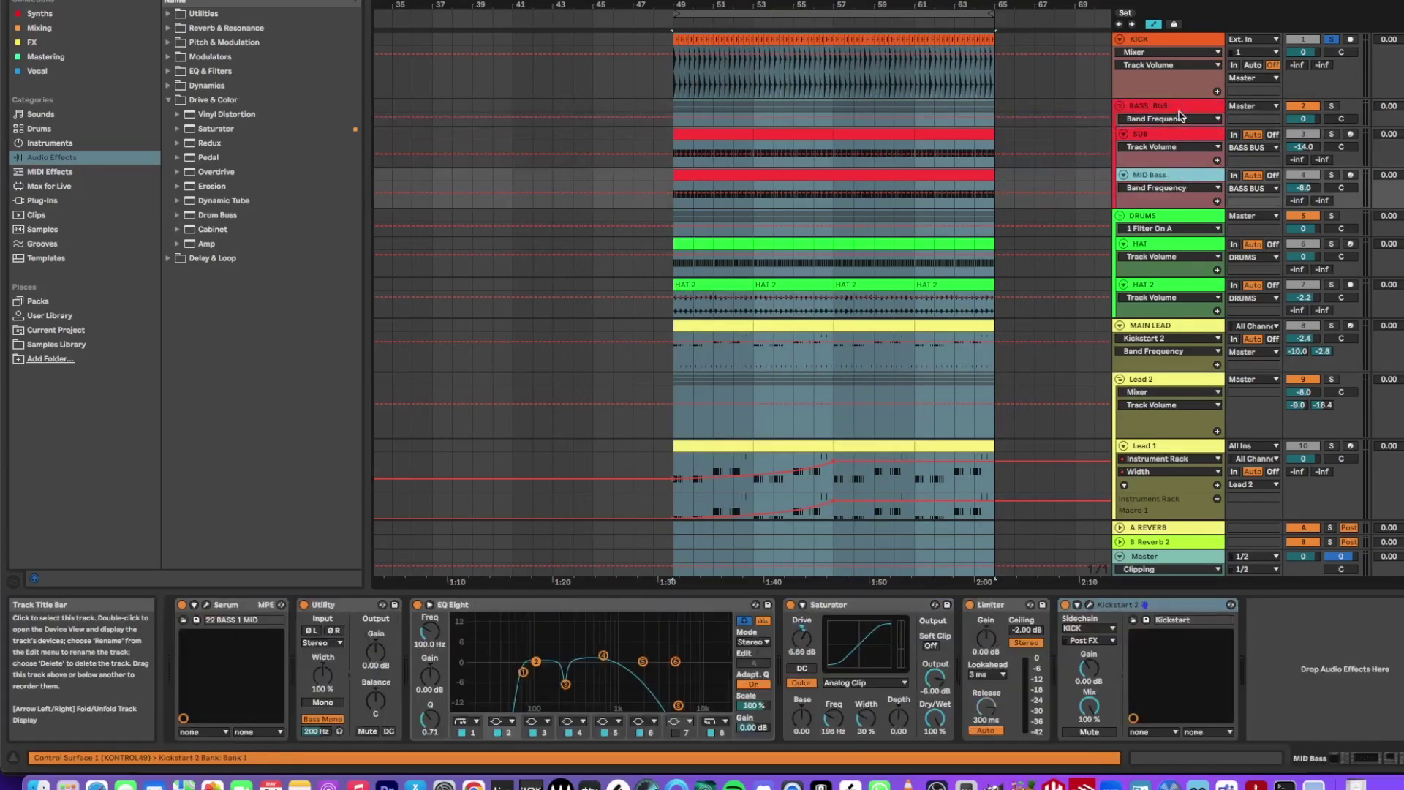
click(1180, 114)
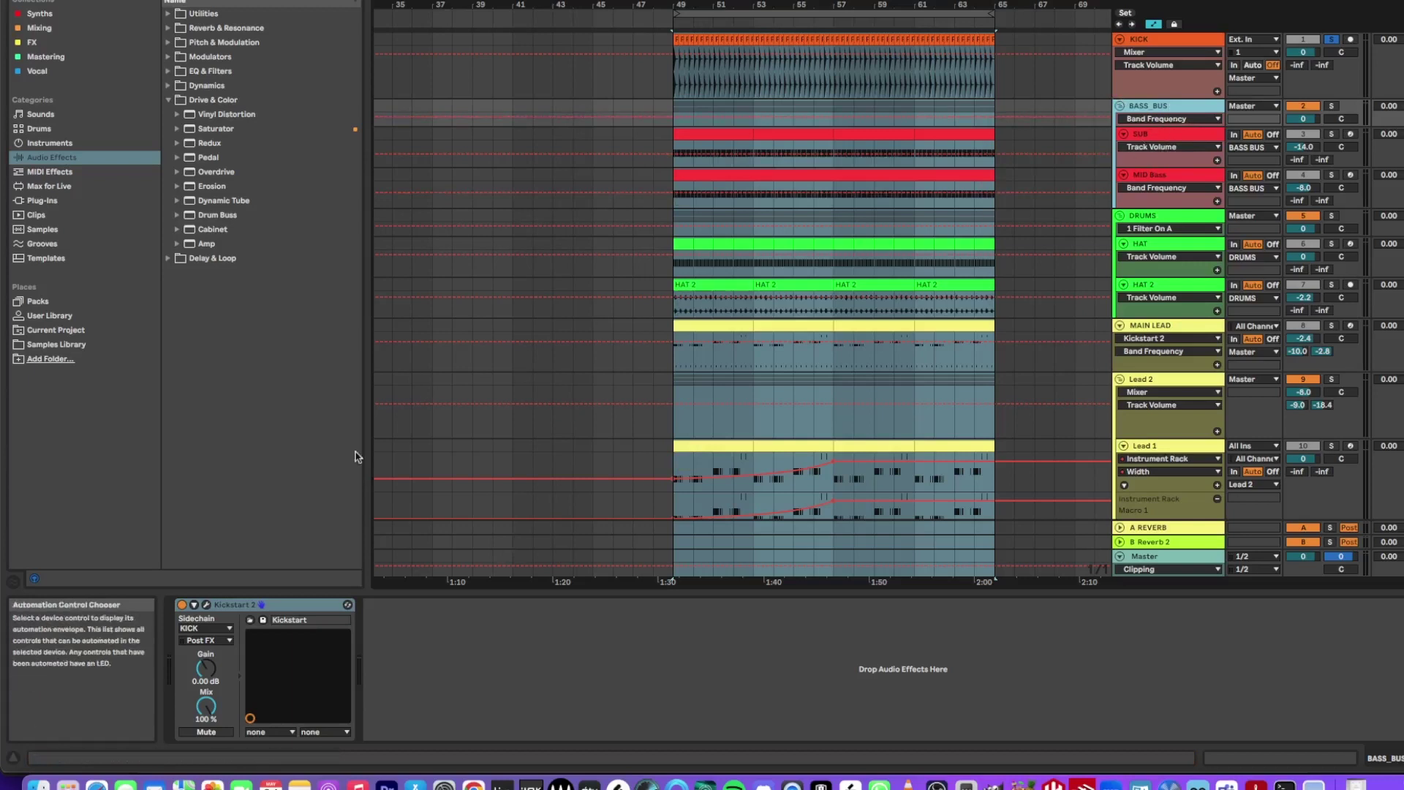
click(206, 605)
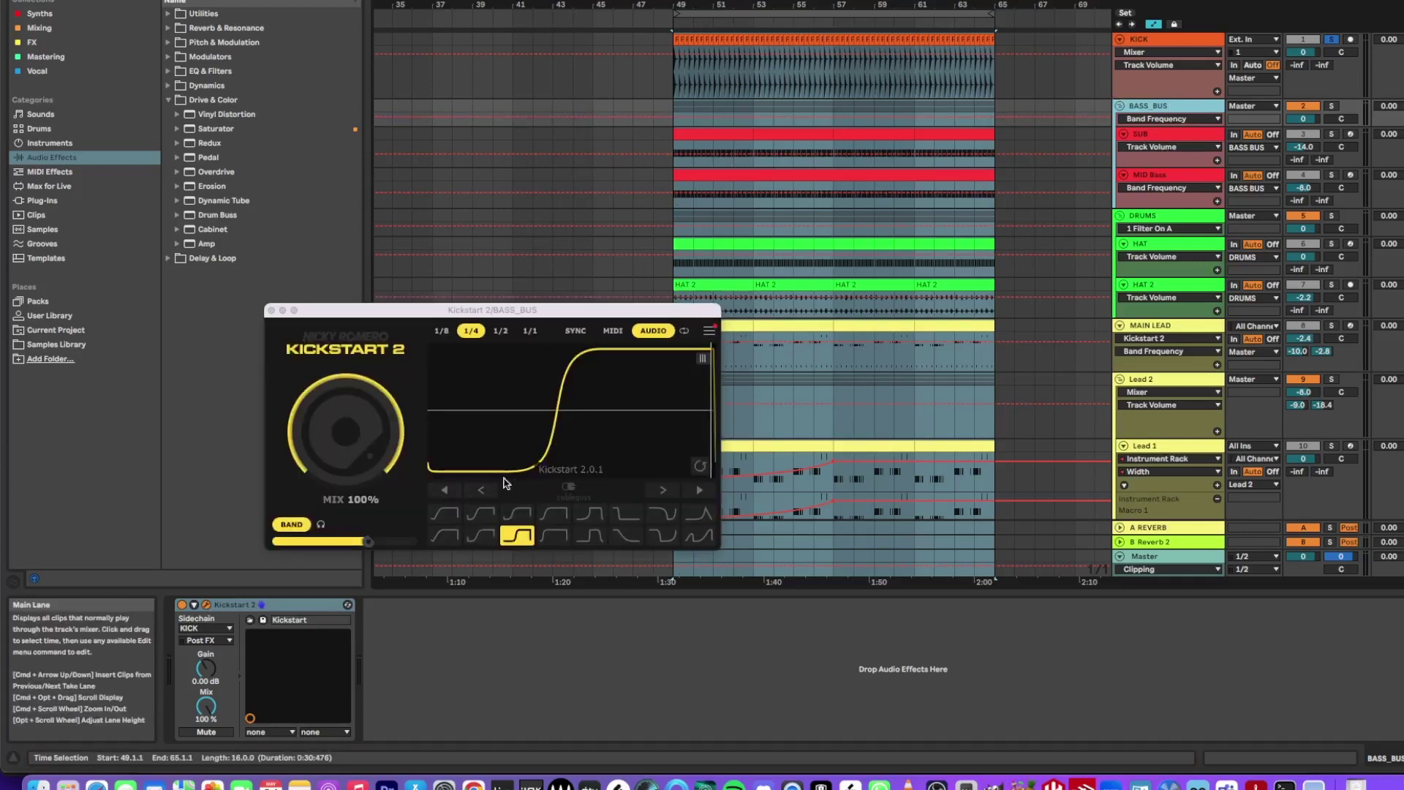
click(270, 311)
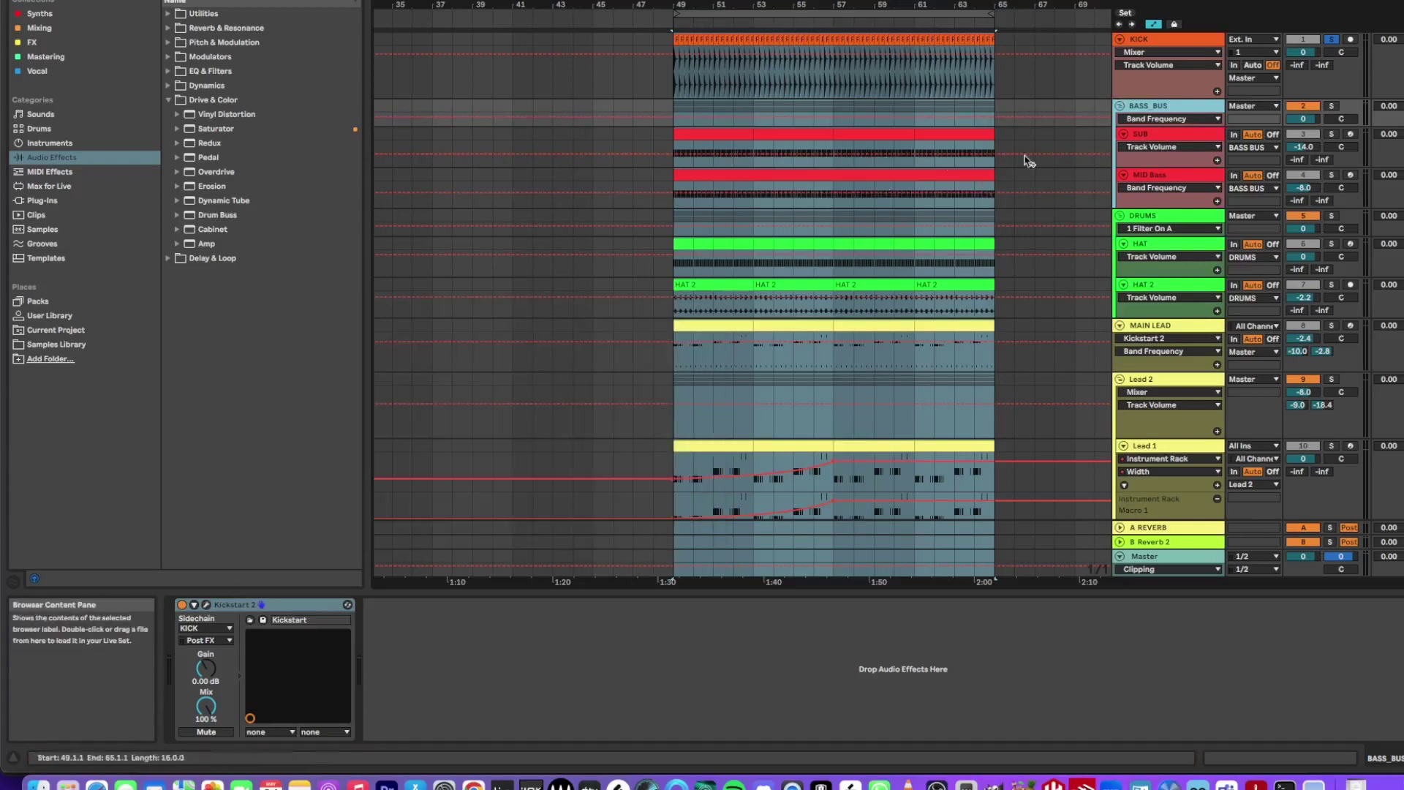
- Examine the SUB track's device chain and the oscillator settings of its Serum synth, leaving the synth window hidden
click(1192, 137)
drag(1366, 757, 1269, 756)
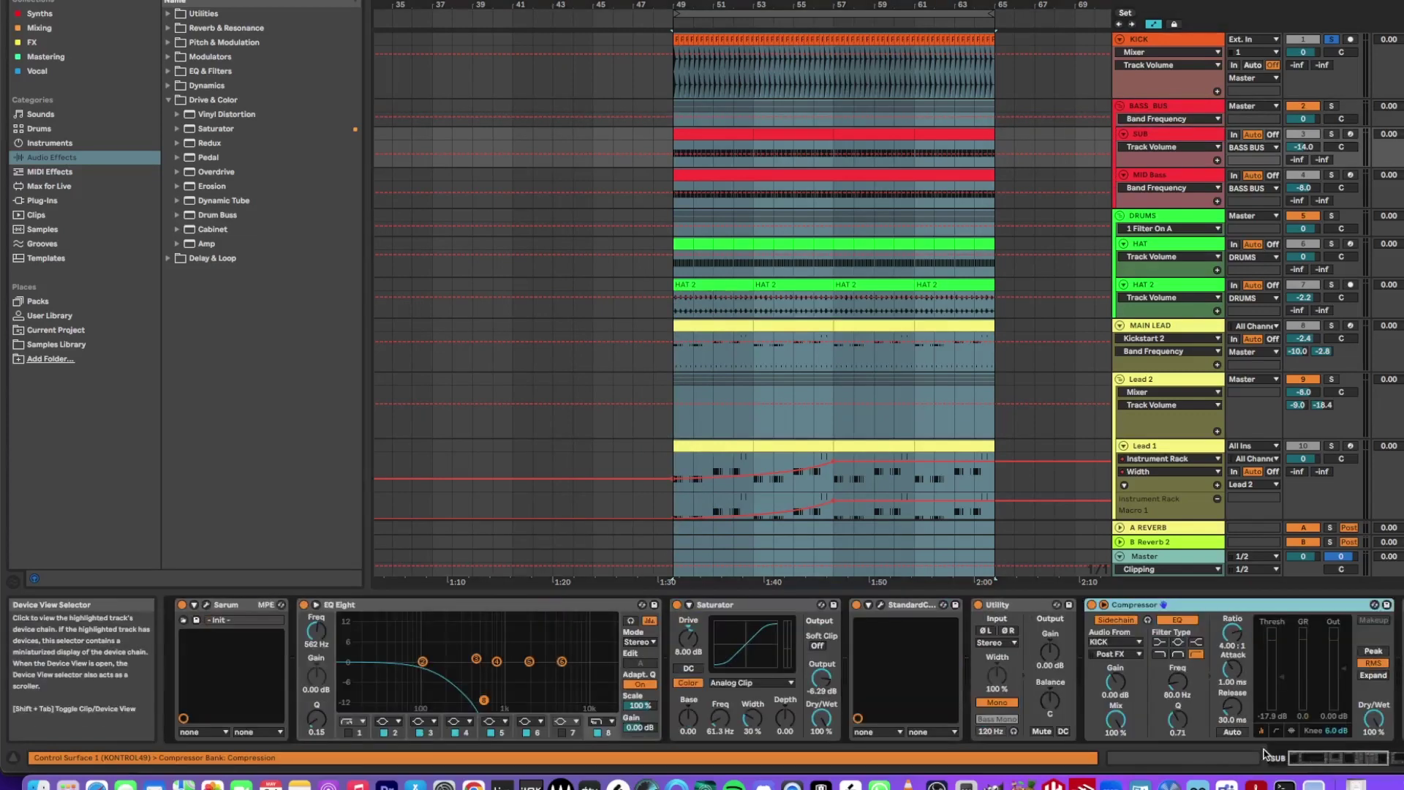
click(207, 605)
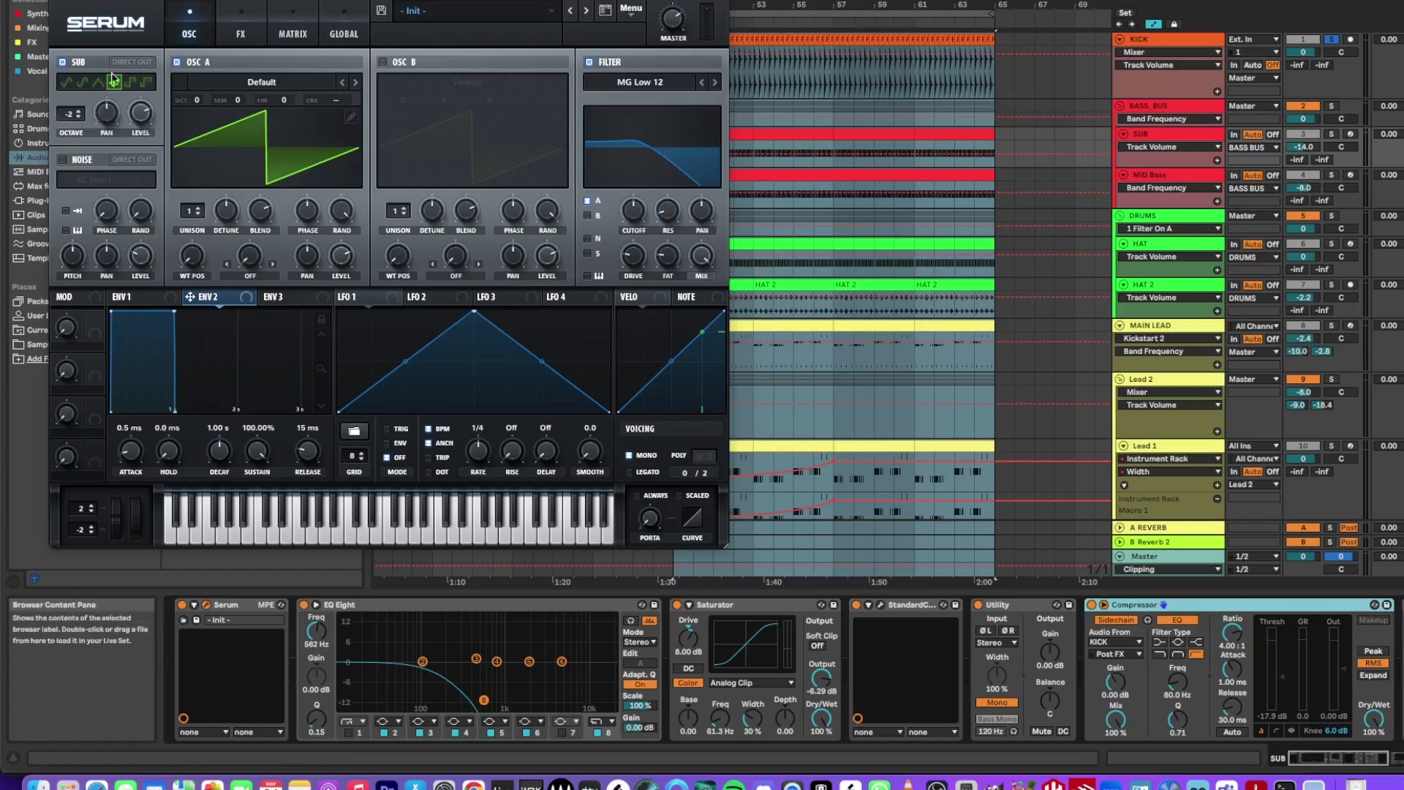
key(super+alt+p)
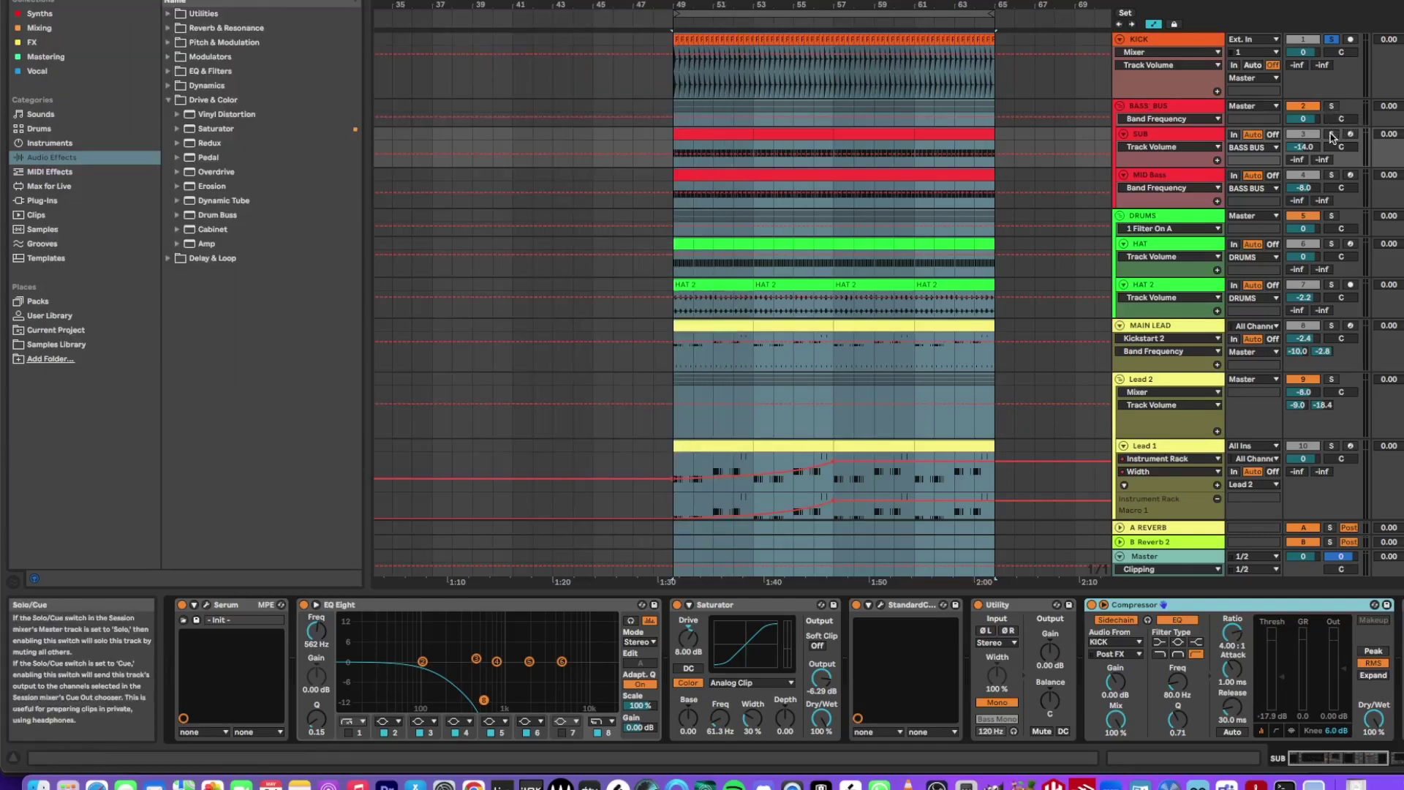
- Solo the SUB track, play the loop and move band 2 of its EQ Eight to 50.5 Hz with 0.37 dB gain
click(1329, 135)
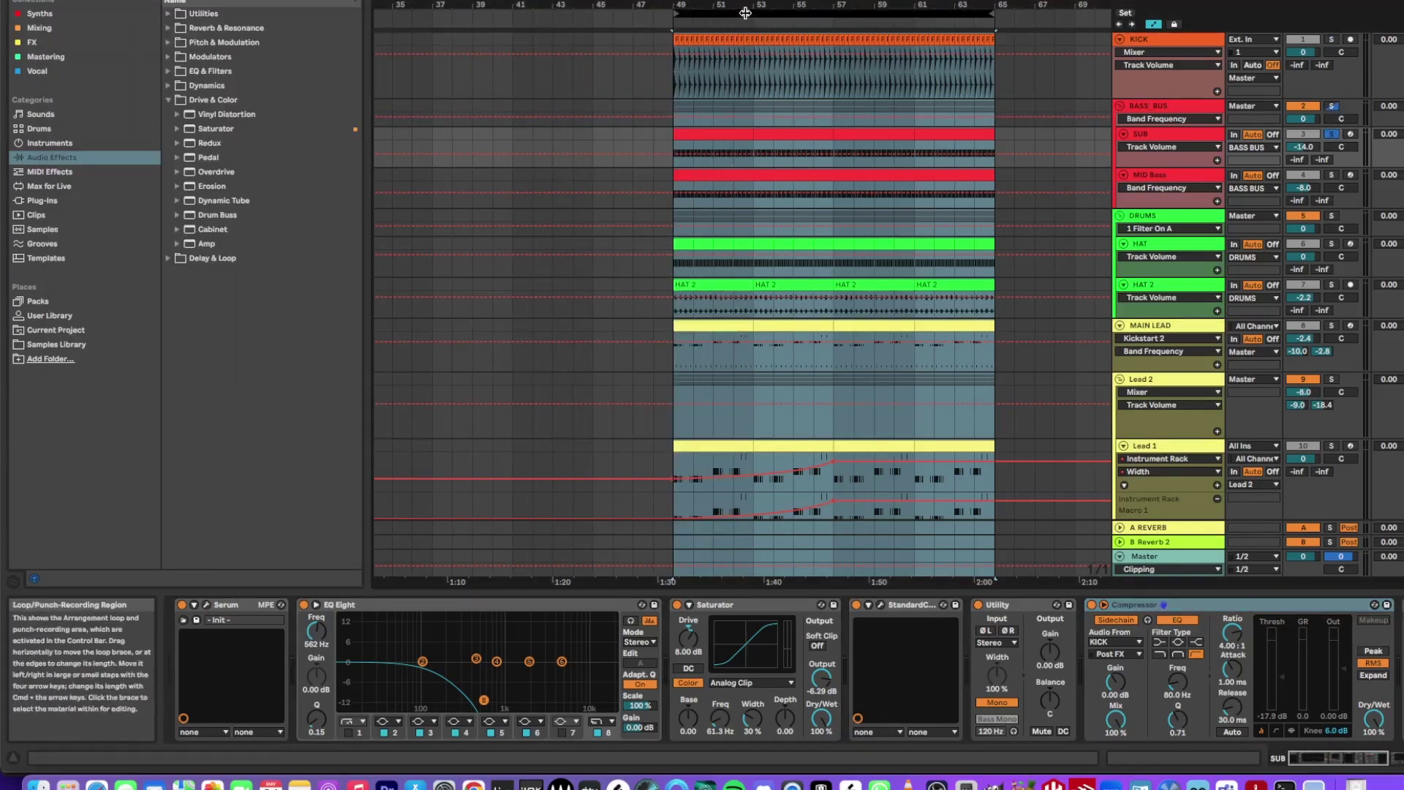
key(space)
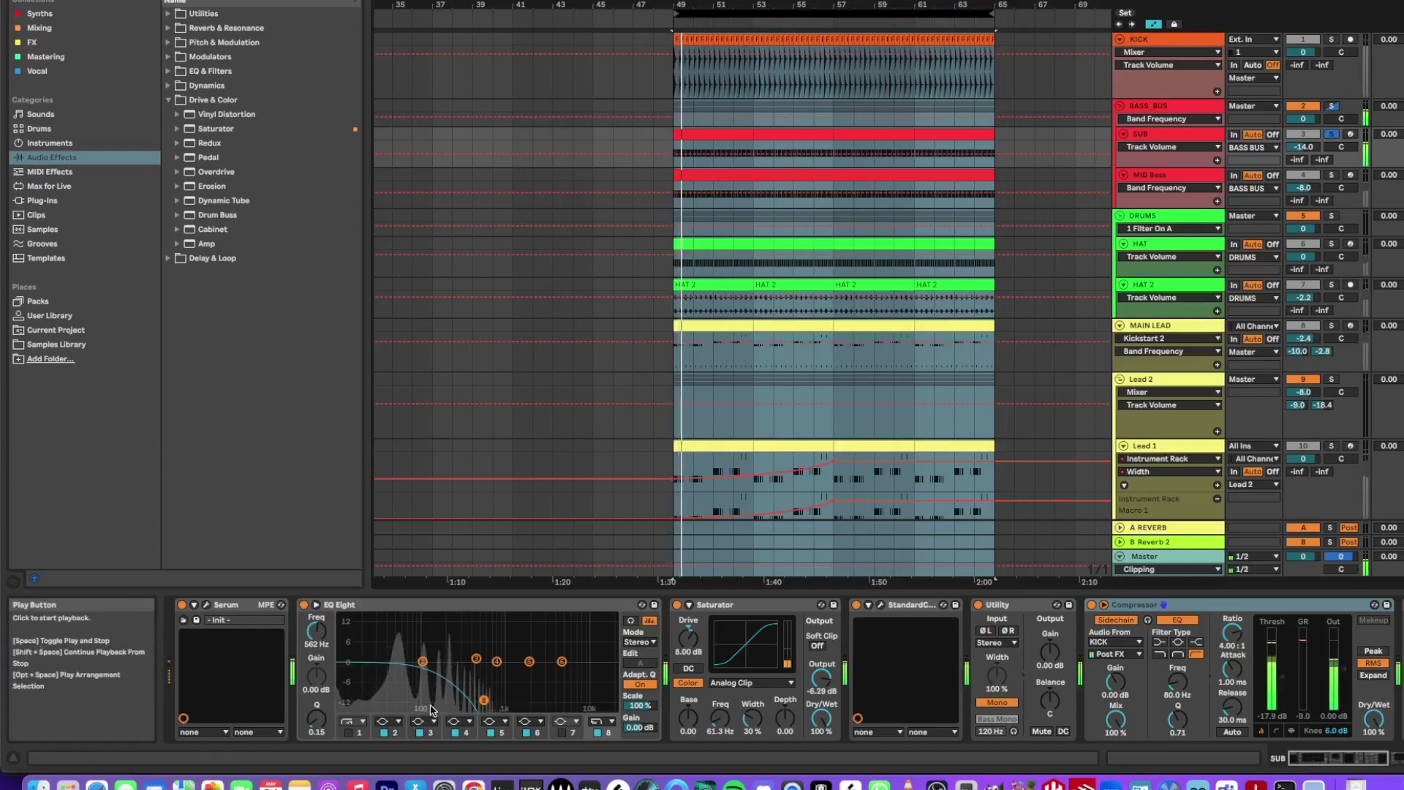
drag(422, 661, 397, 661)
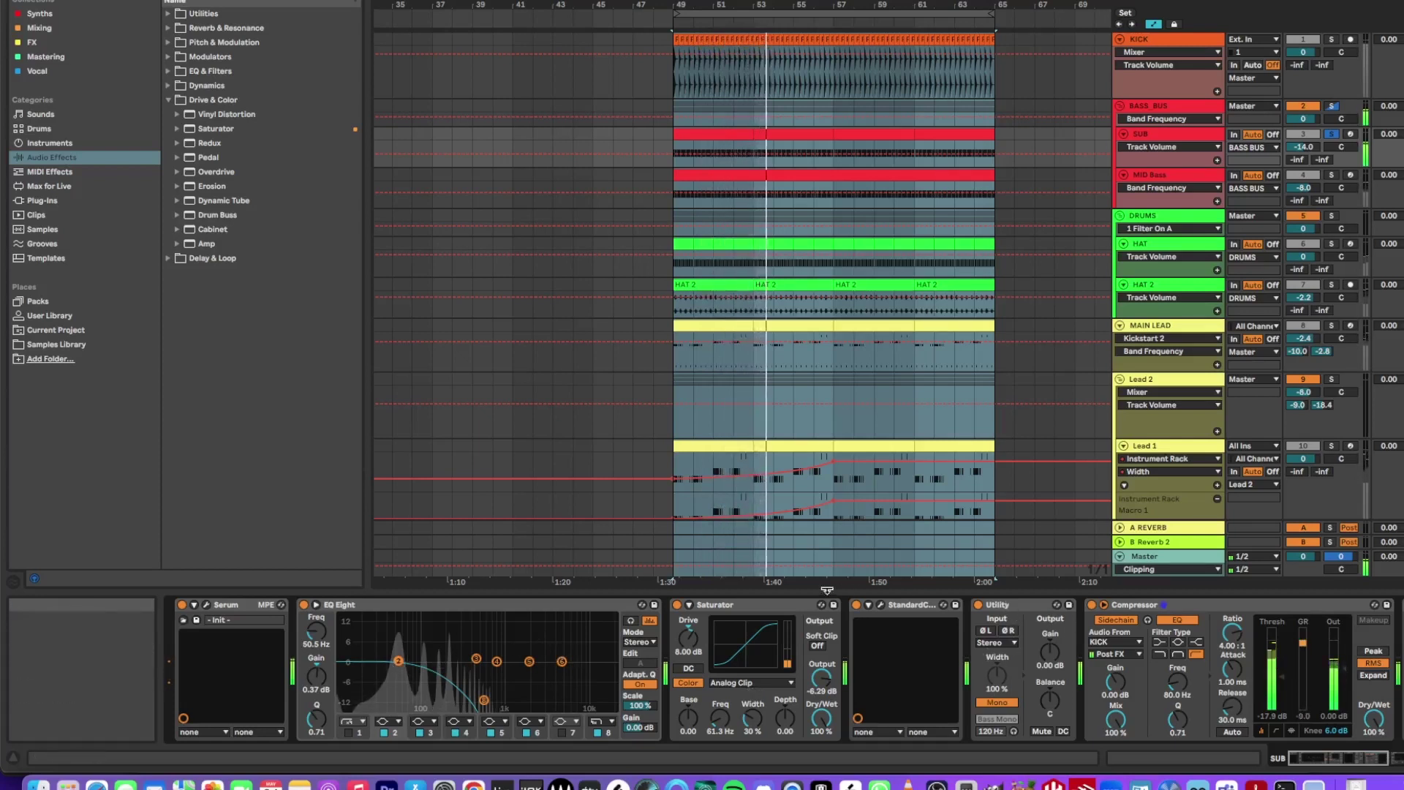
- Review the SUB track's Saturator and StandardCLIP settings, along with the rest of its device chain
click(781, 604)
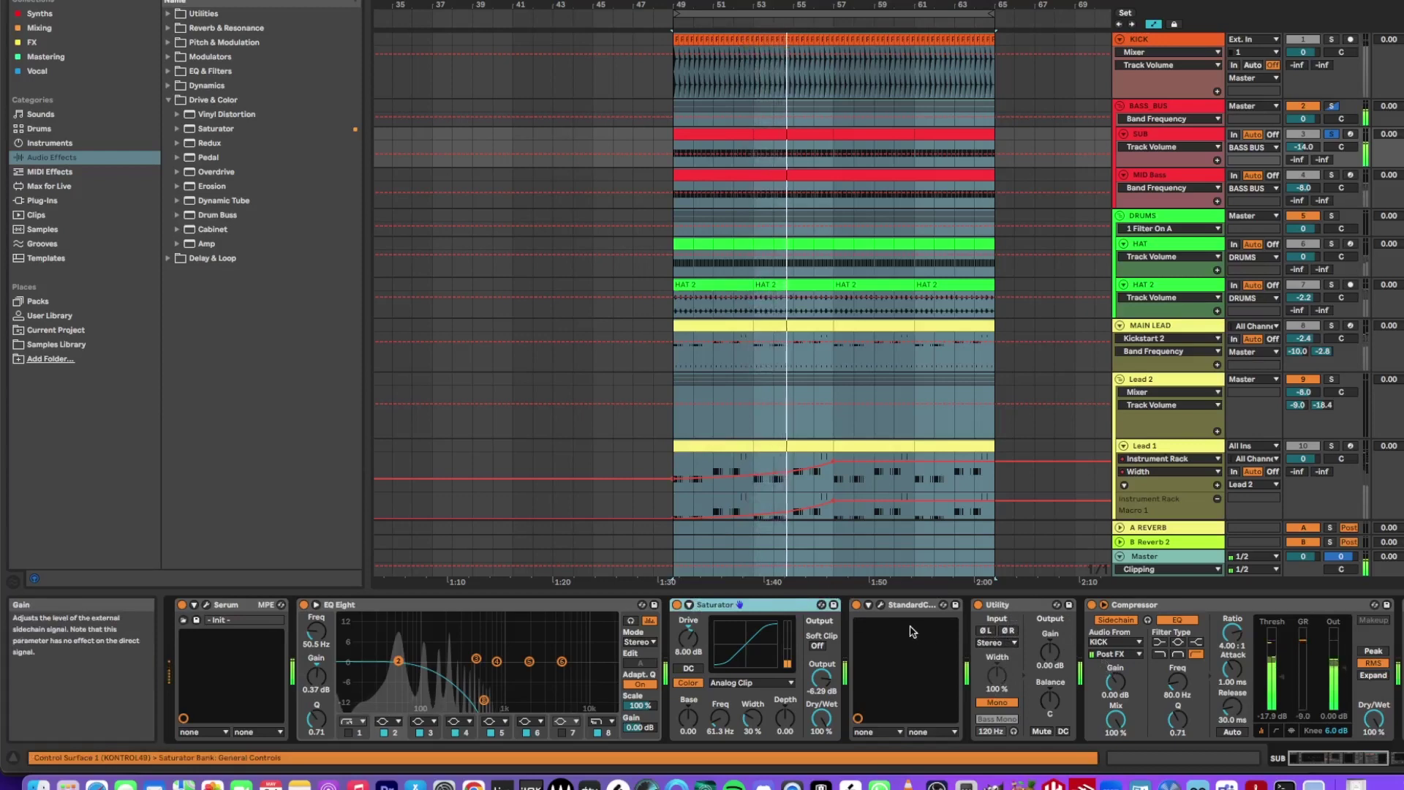
click(881, 604)
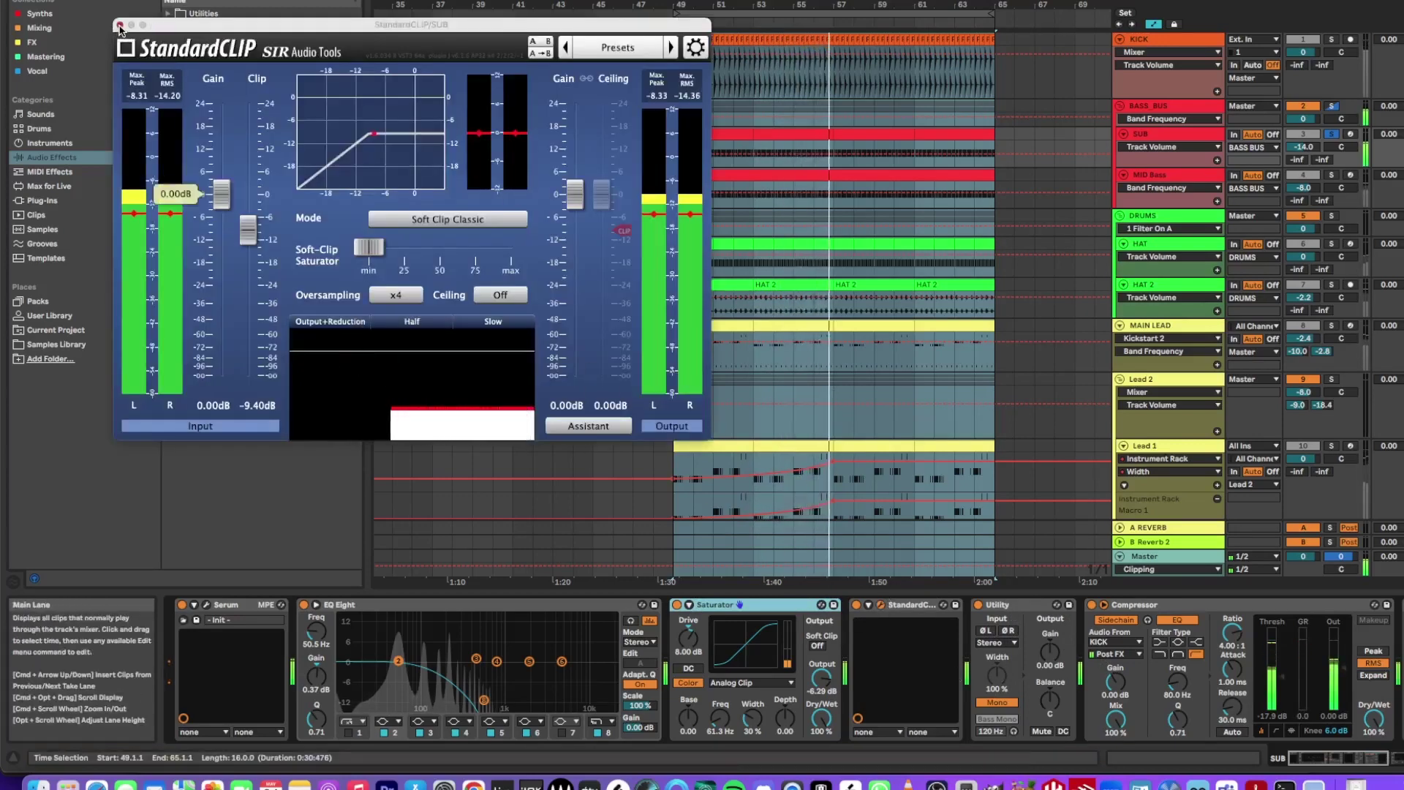
click(121, 26)
drag(1307, 756, 1342, 756)
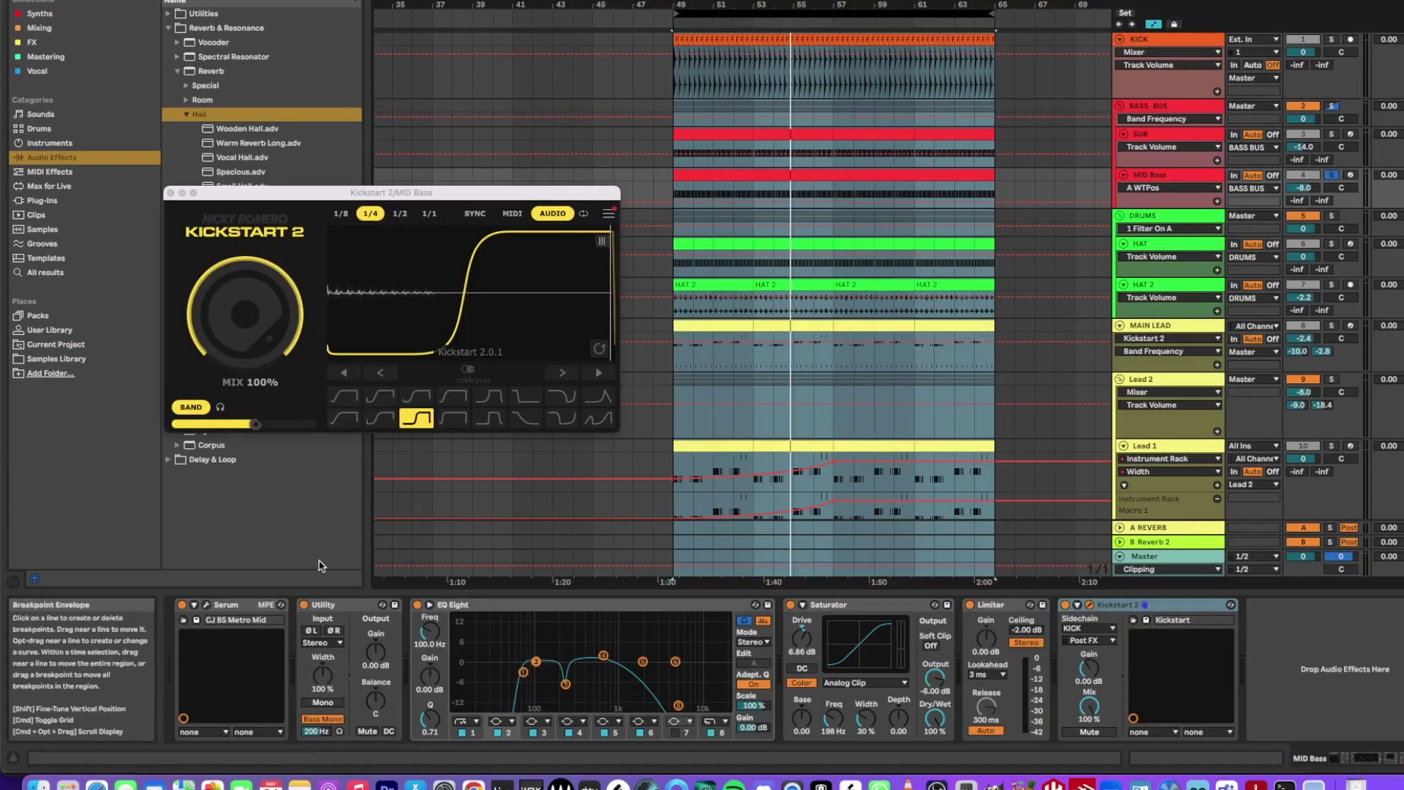
- Examine the MID Bass Serum patch and the wavetable categories for oscillator A, keeping the existing Basic Mini table
click(207, 606)
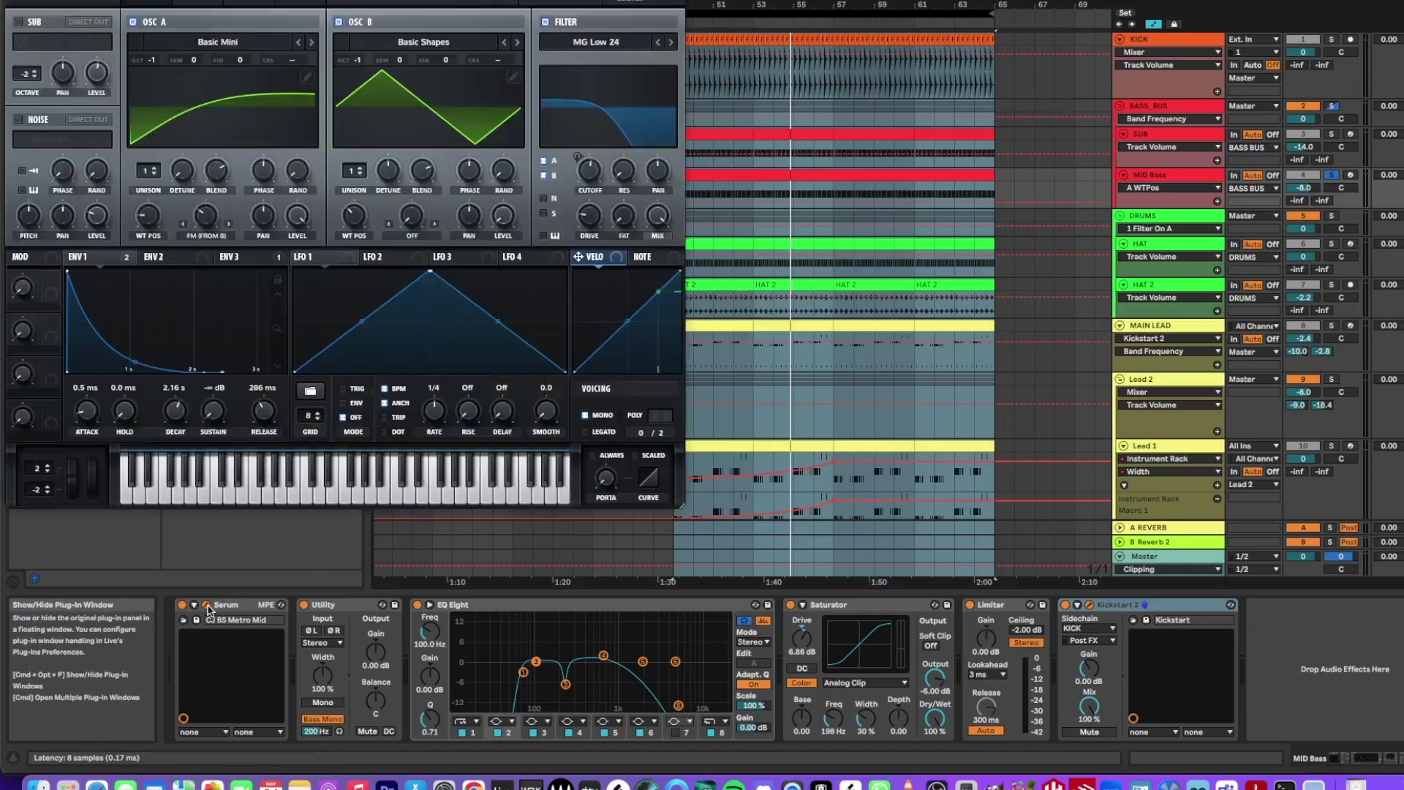
click(220, 45)
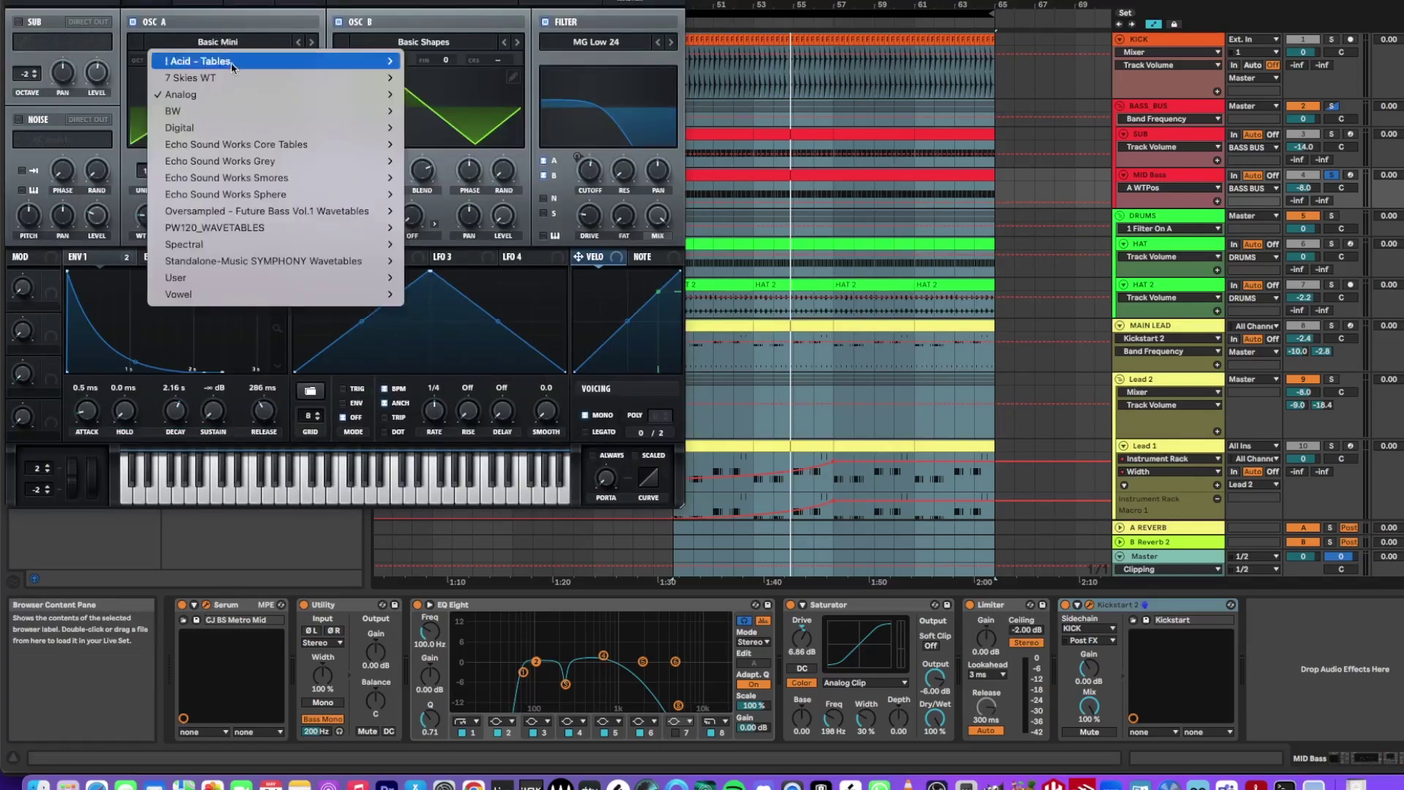
key(Escape)
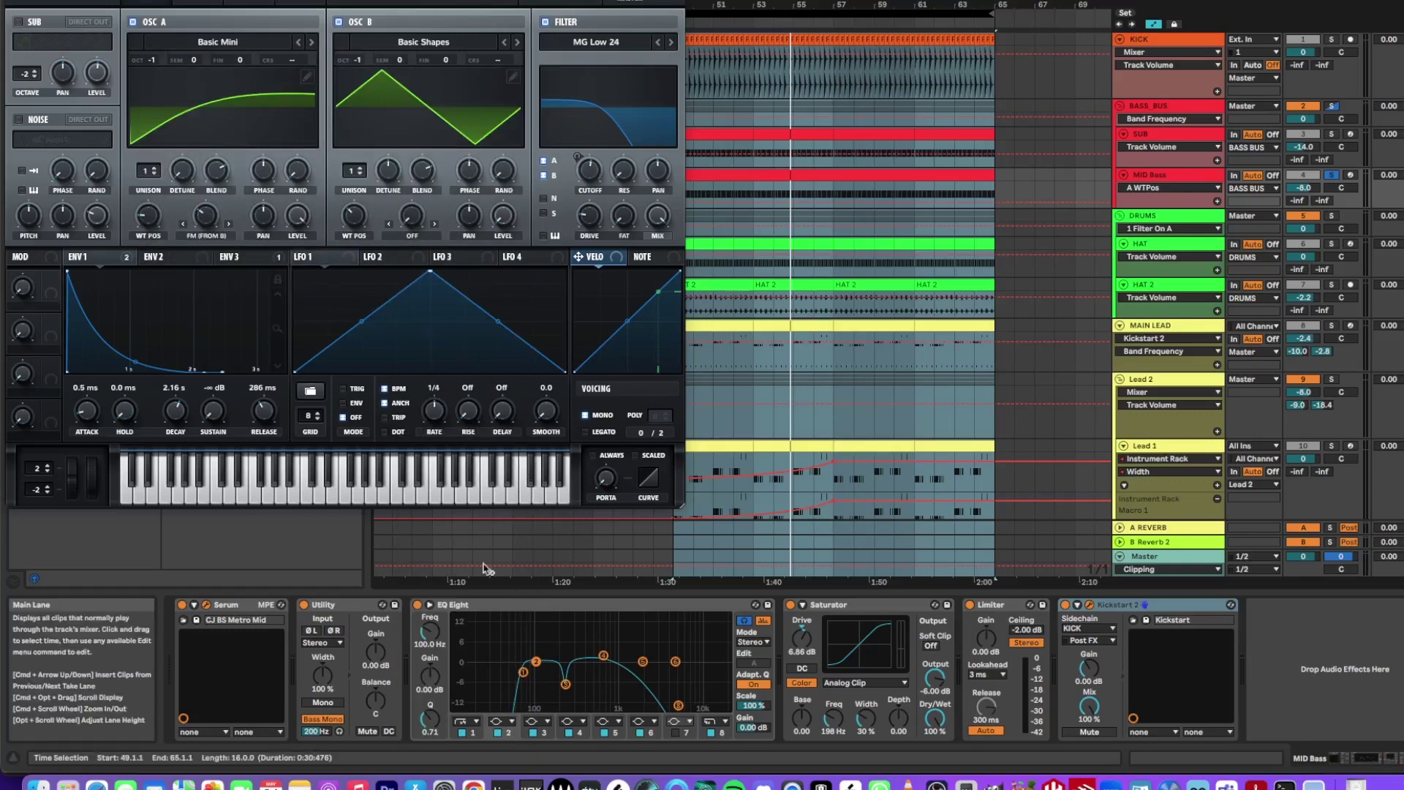
click(11, 1)
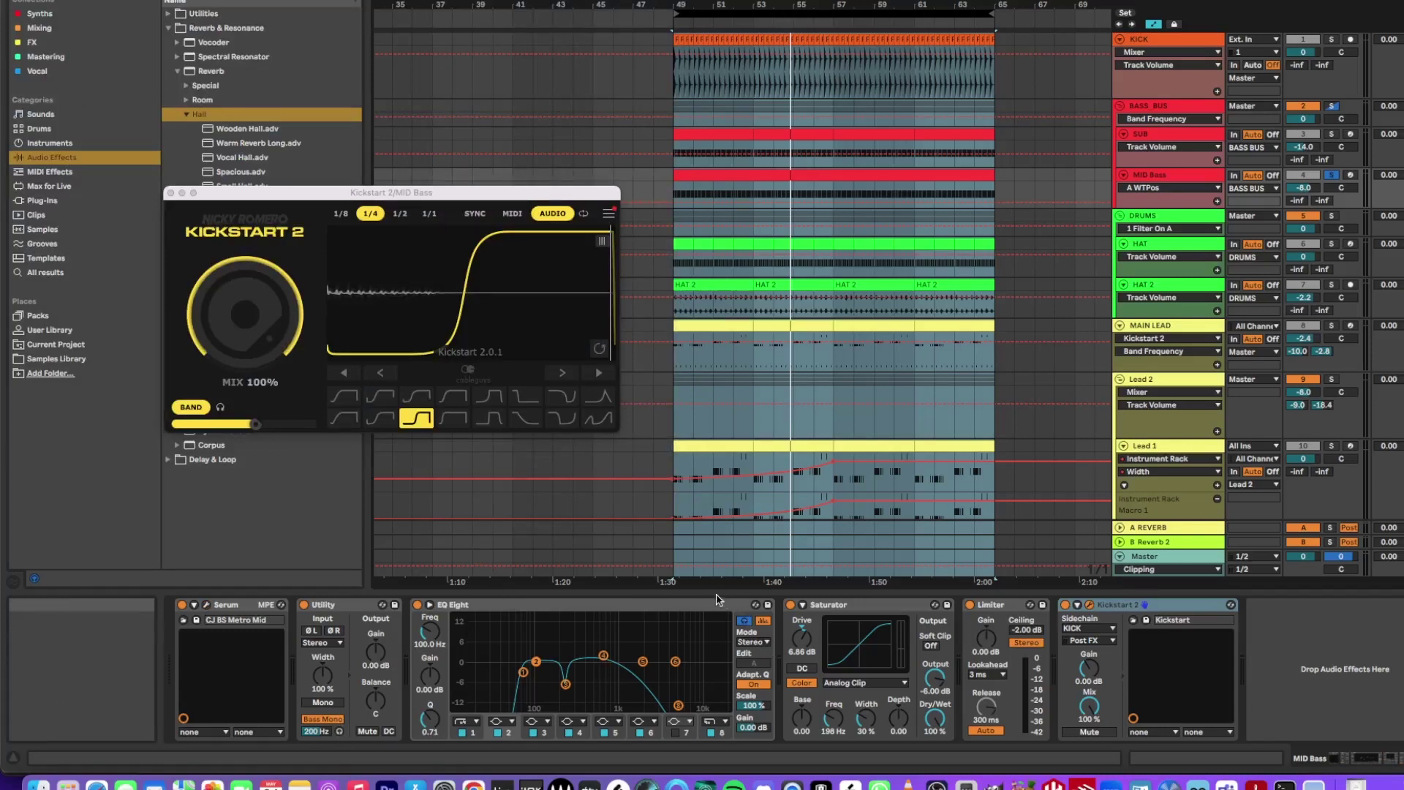
- Review the MID Bass Saturator, Limiter and Kickstart 2, play the loop to hear the sidechain, and hide the plug-in window
click(841, 605)
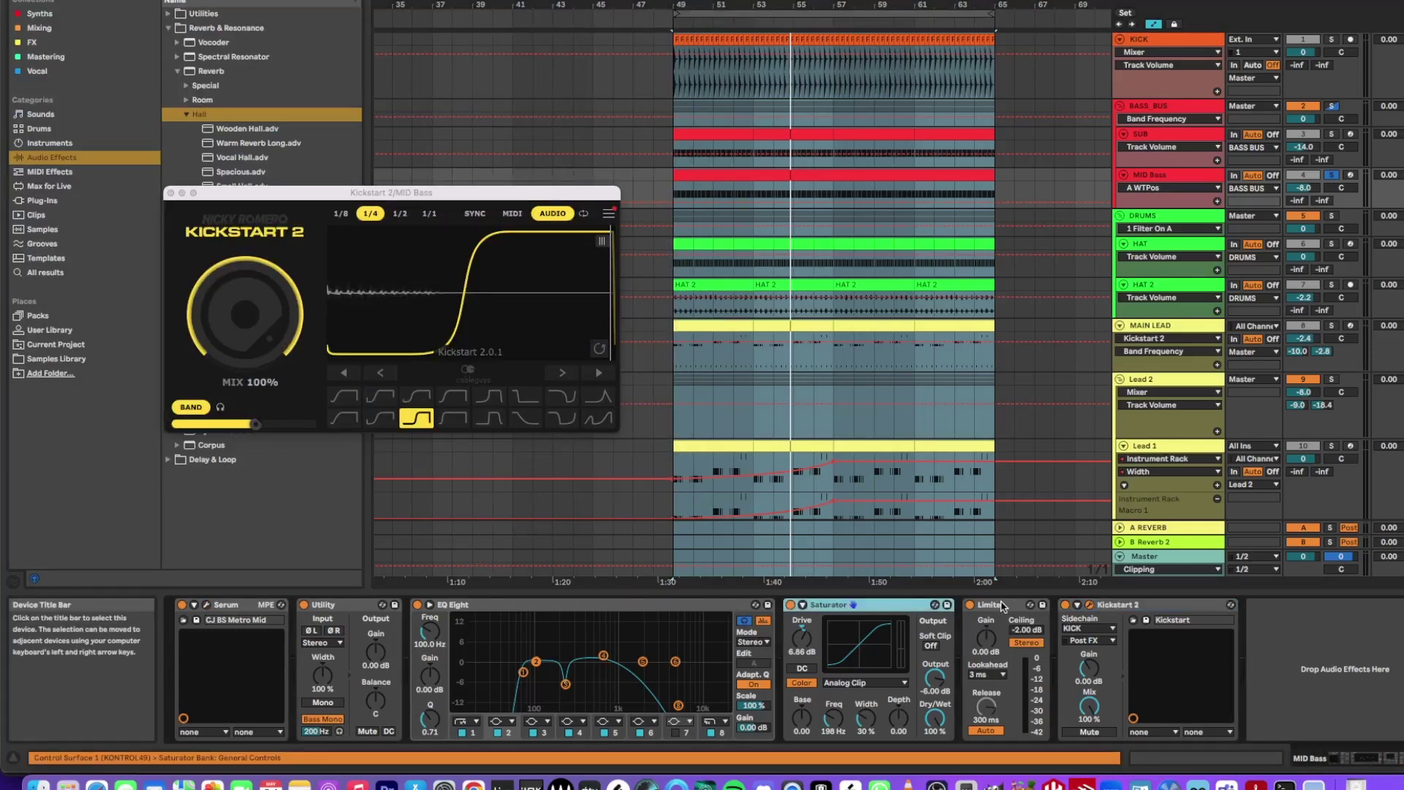
click(1003, 606)
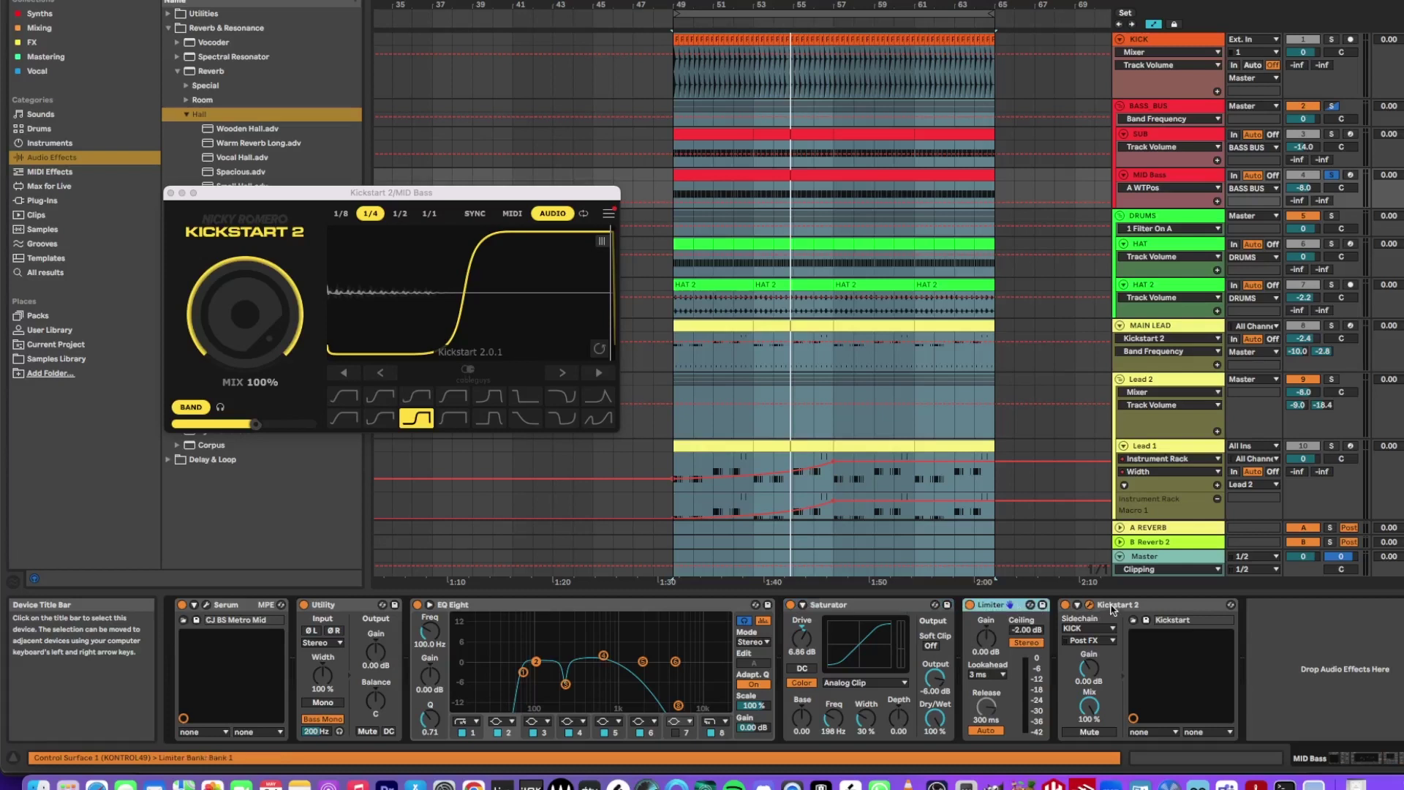
click(1113, 607)
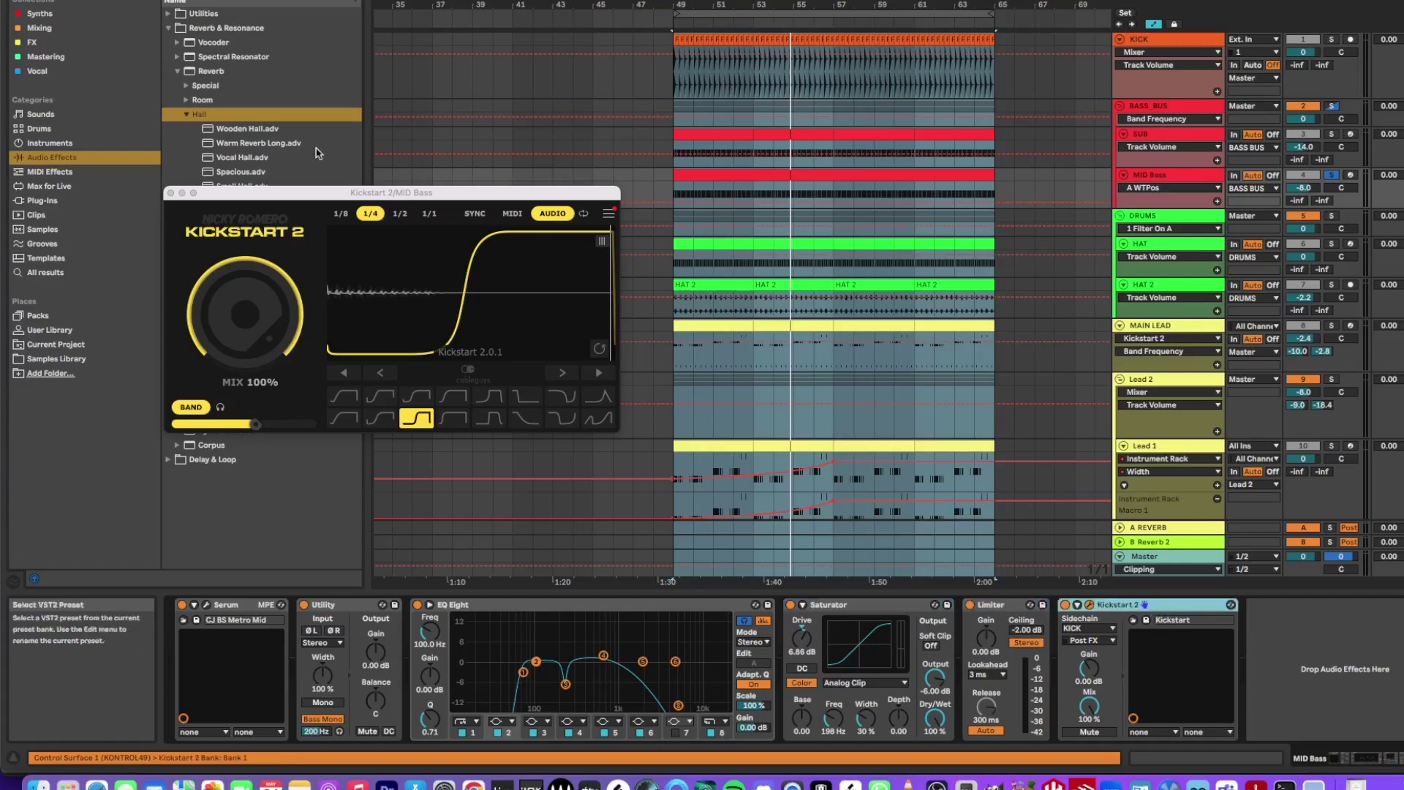
key(space)
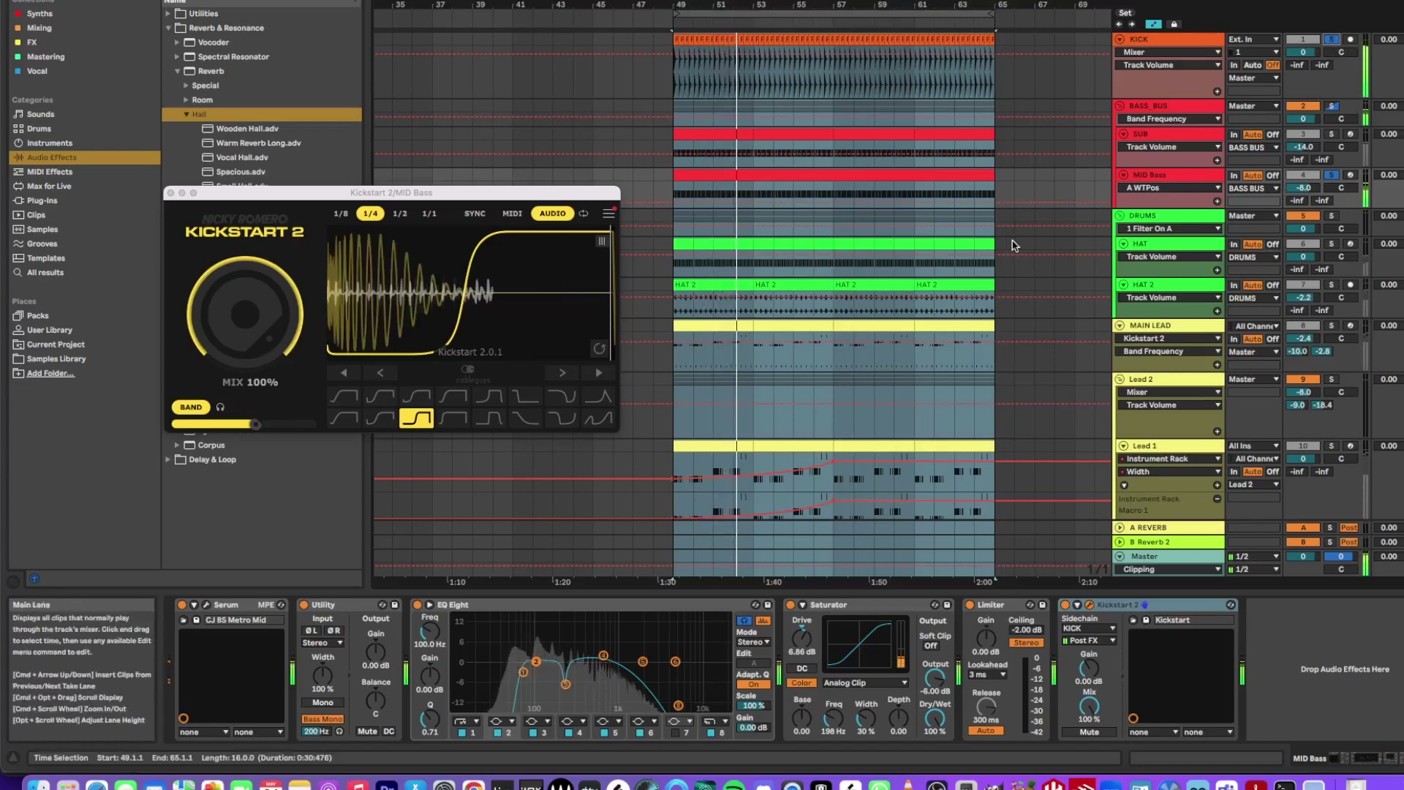
key(super+alt+p)
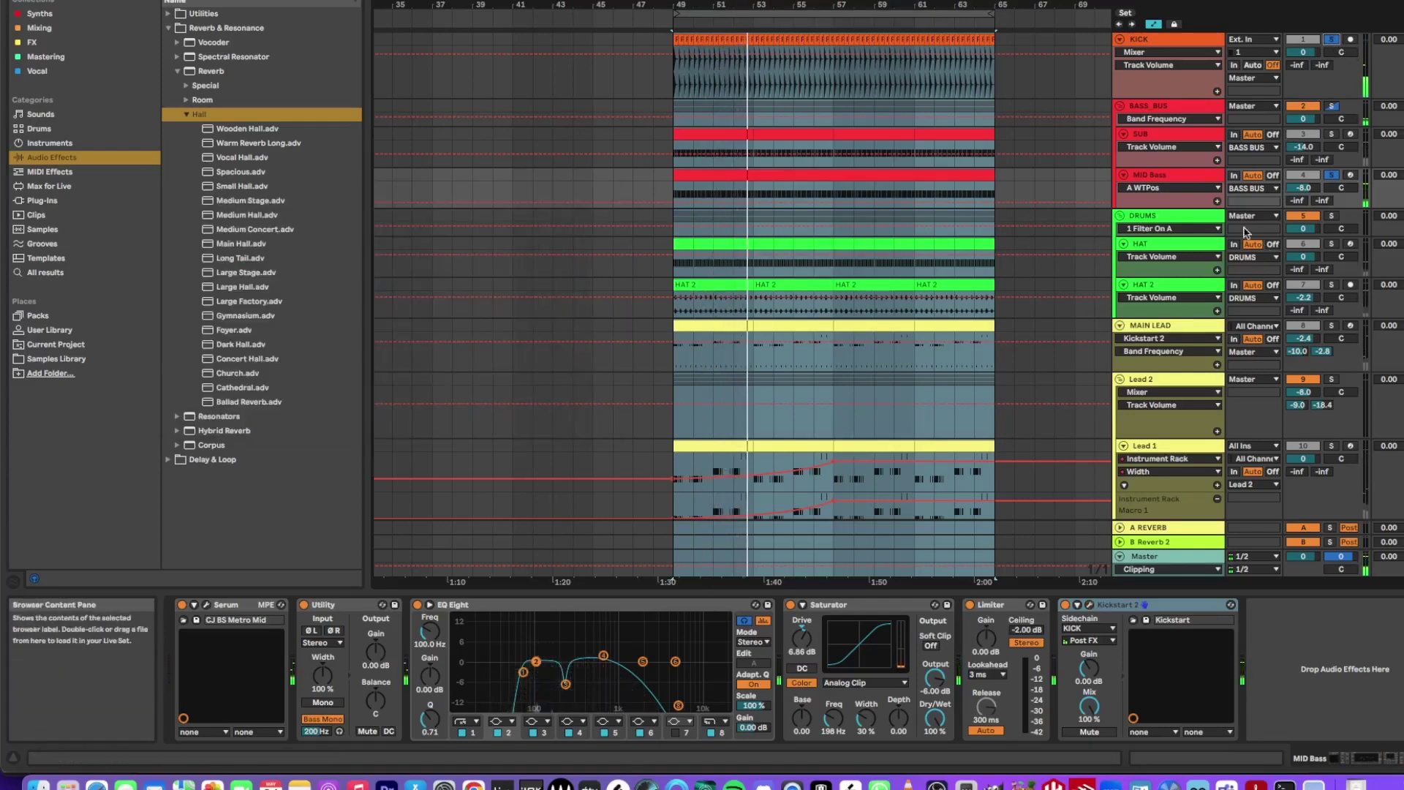
- Inspect the DRUMS group's devices and the HAT and HAT 2 tracks with their clips
click(1173, 217)
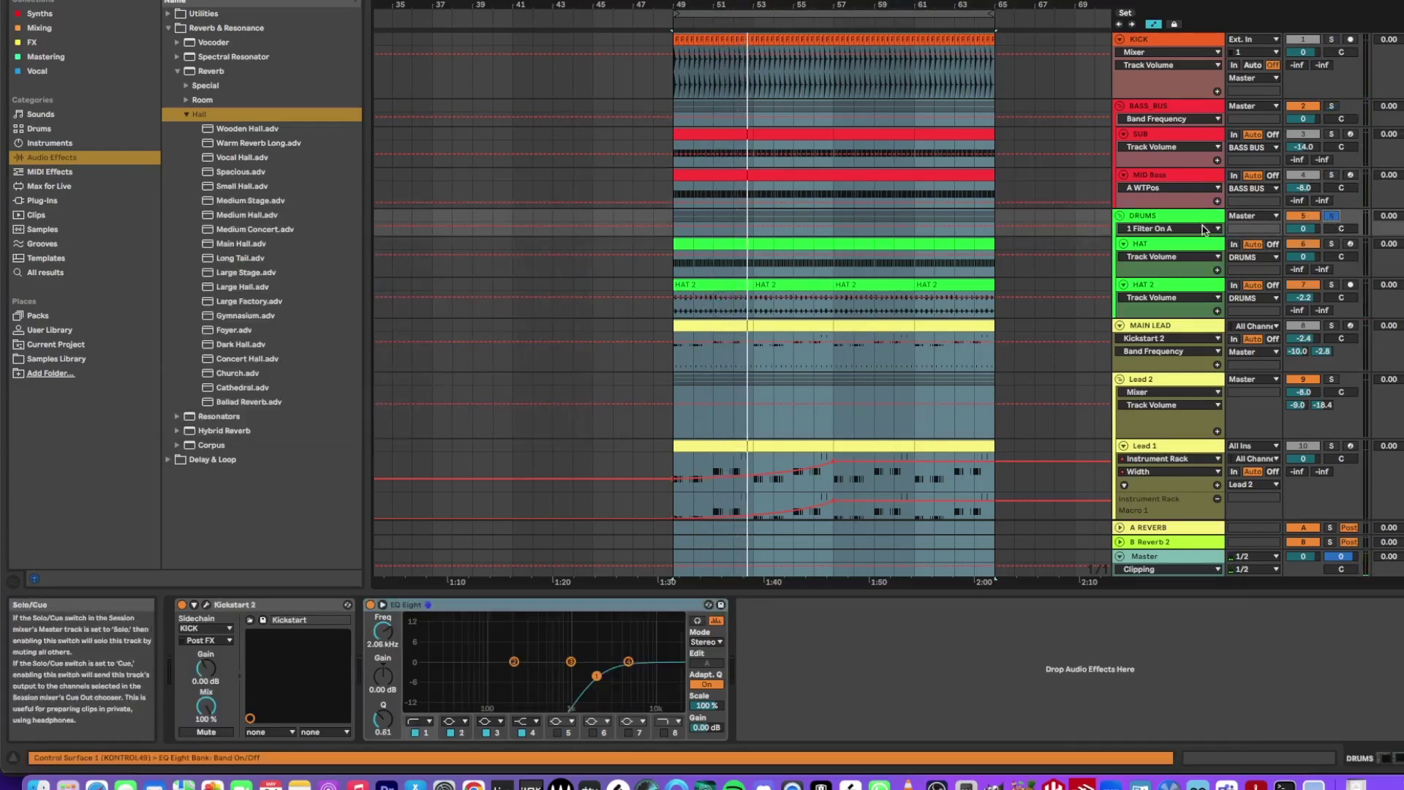
click(1192, 310)
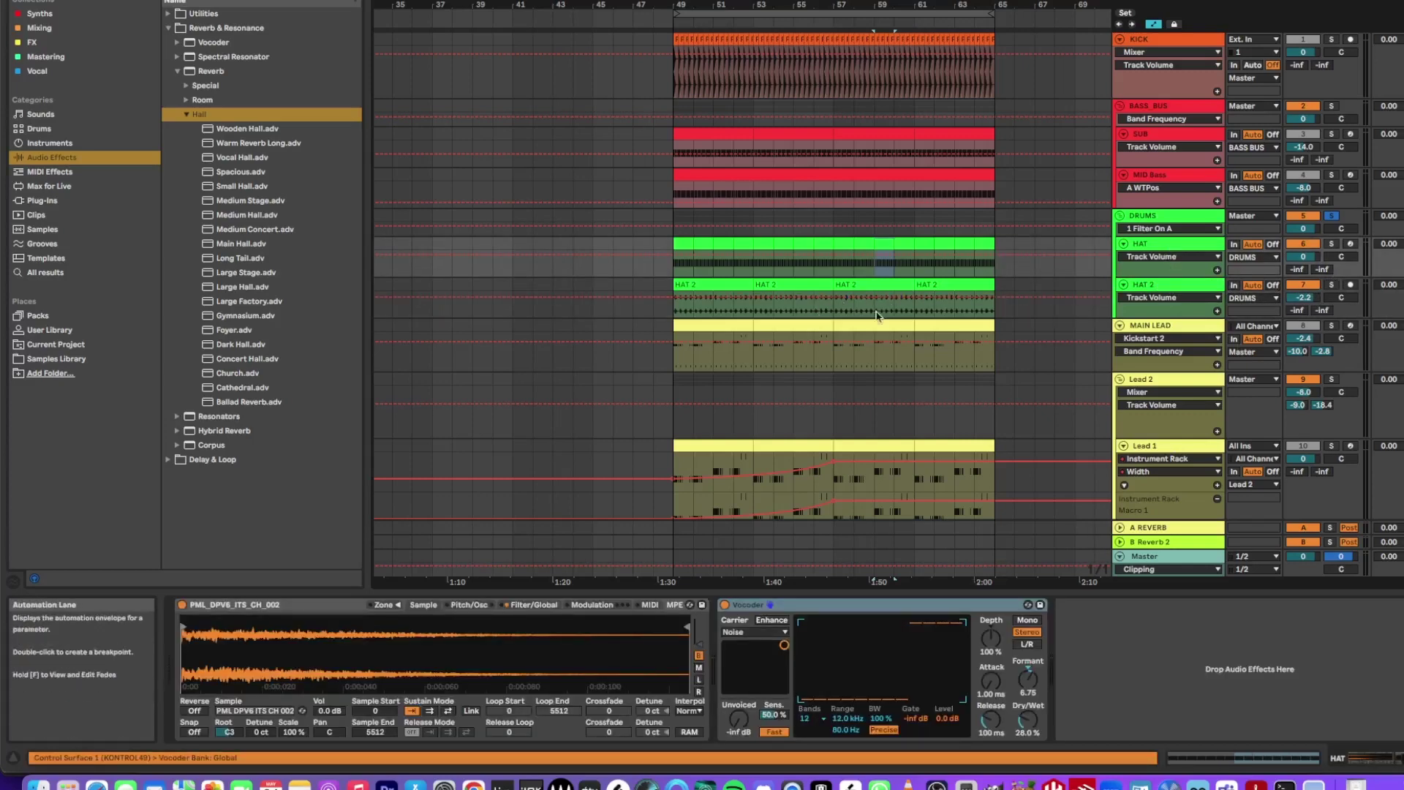
drag(914, 307, 993, 307)
click(723, 284)
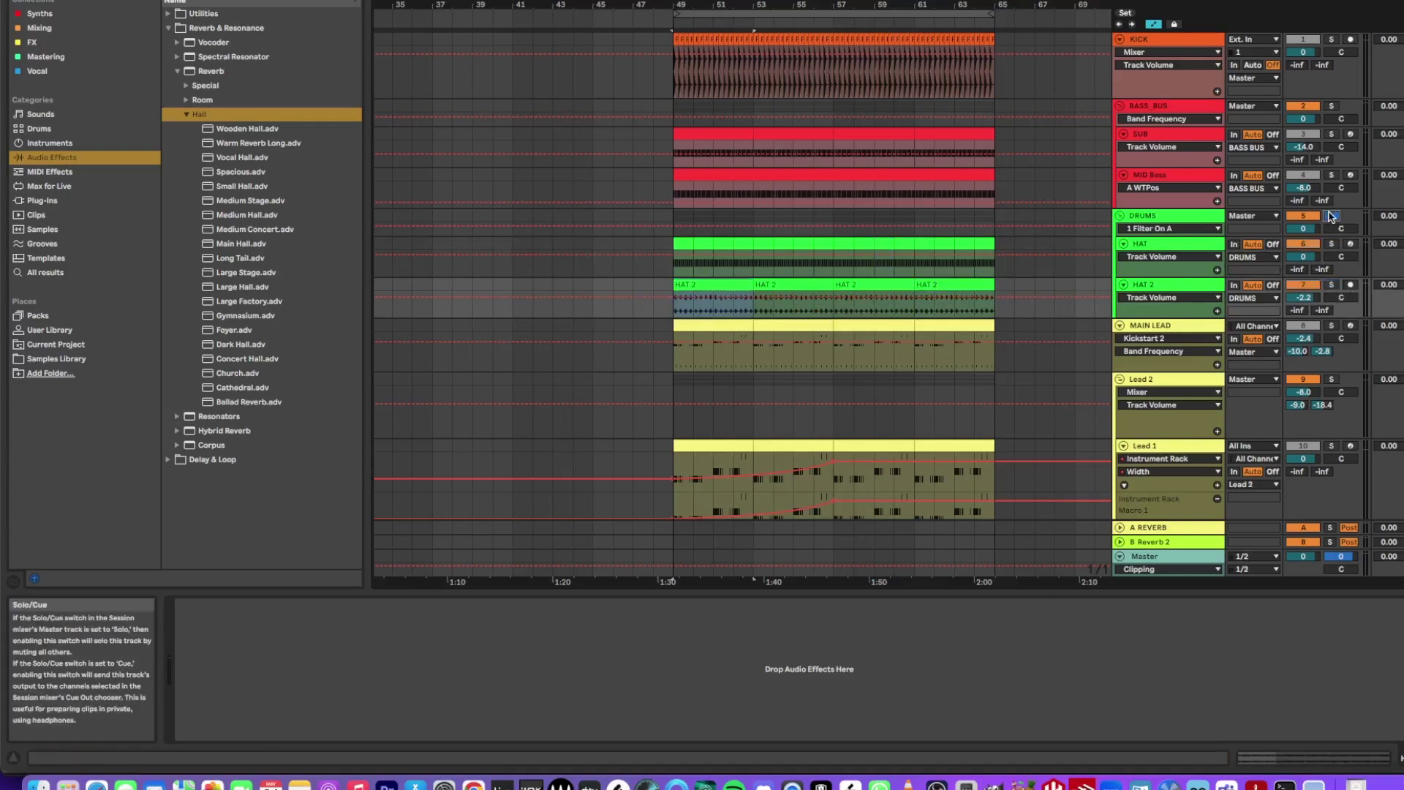
- Play the loop with the DRUMS group soloed, add the BASS BUS and KICK to the solo, and stop playback
click(1150, 215)
click(768, 13)
key(space)
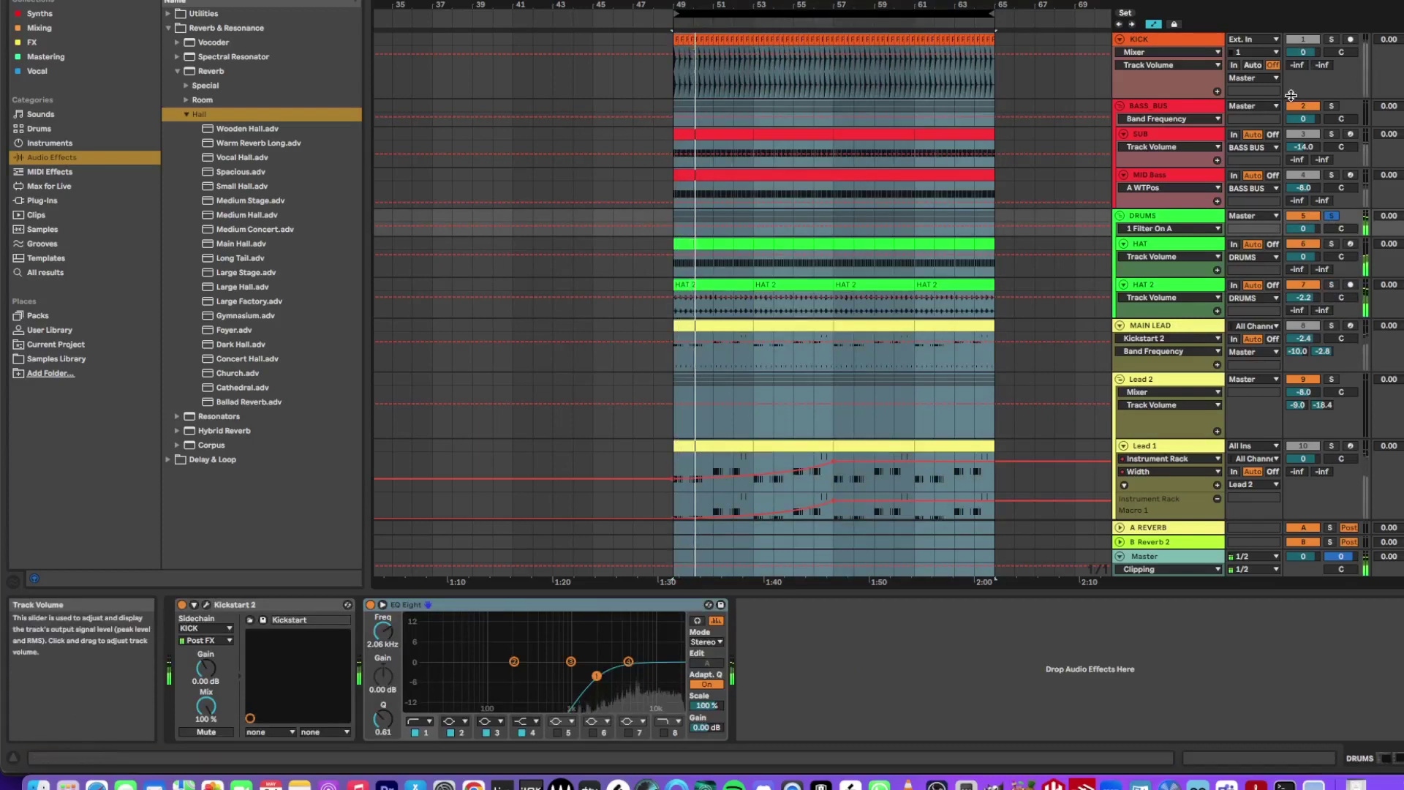
click(1333, 106)
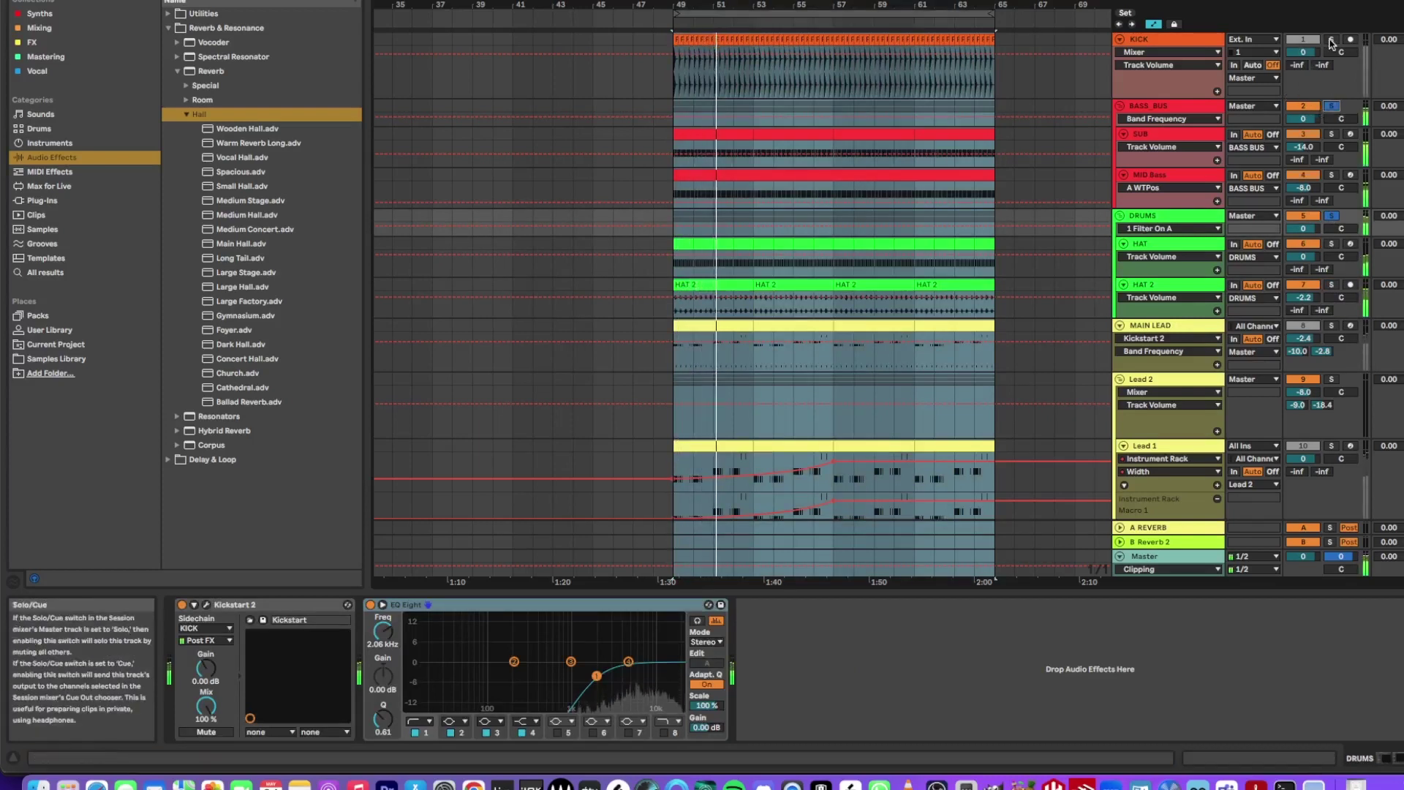
click(1332, 38)
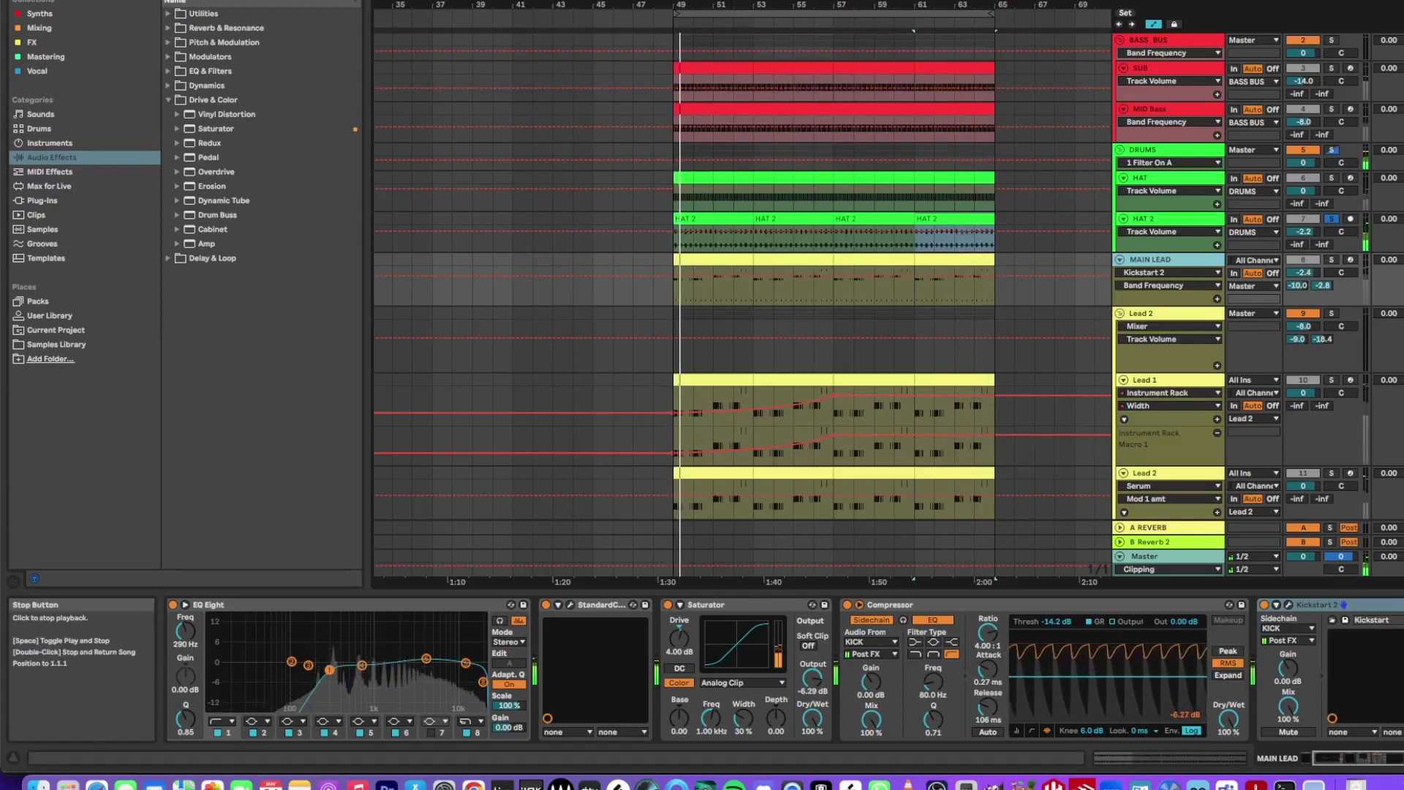
key(space)
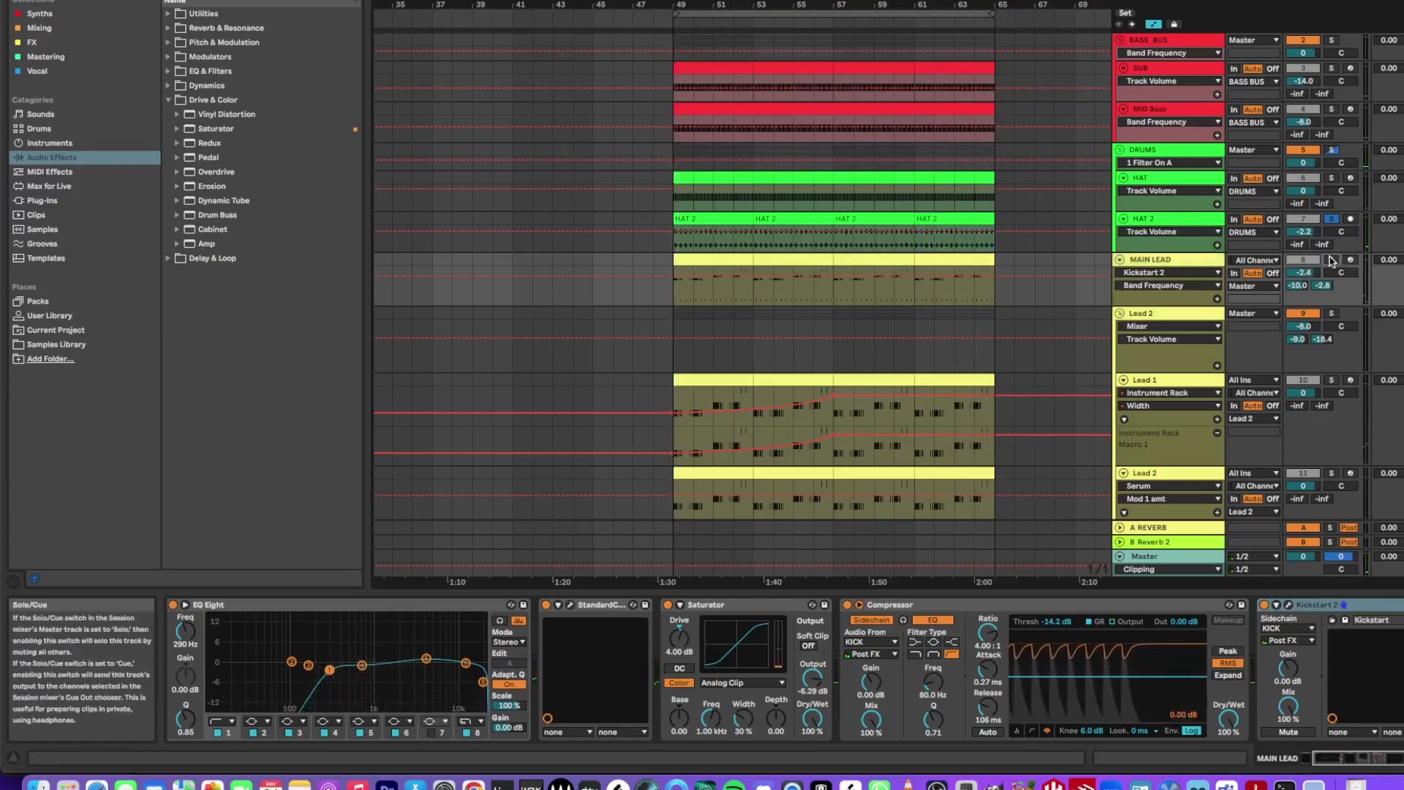
- Solo the MAIN LEAD, play the loop to hear it alone, and collapse the Lead 2 group
click(1333, 261)
click(834, 13)
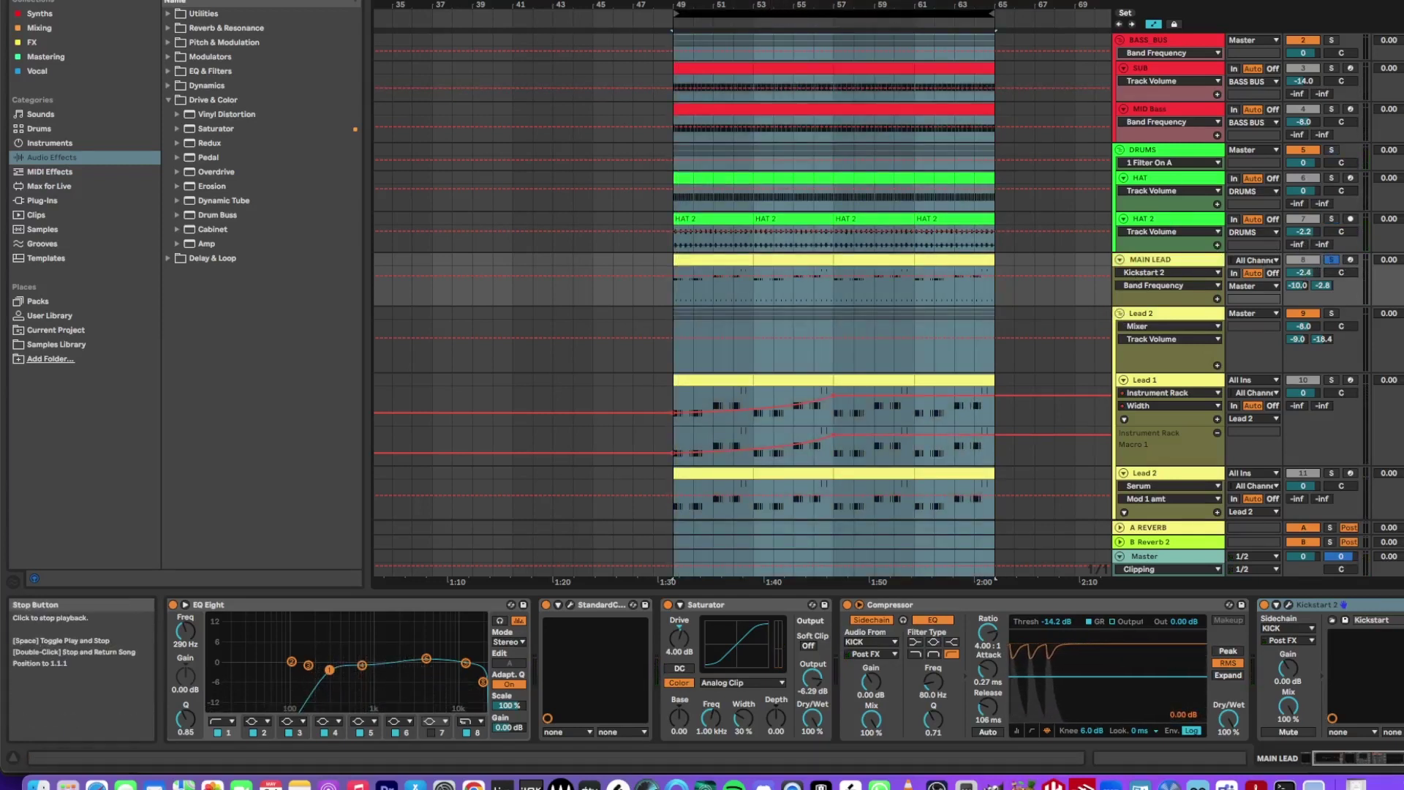
key(space)
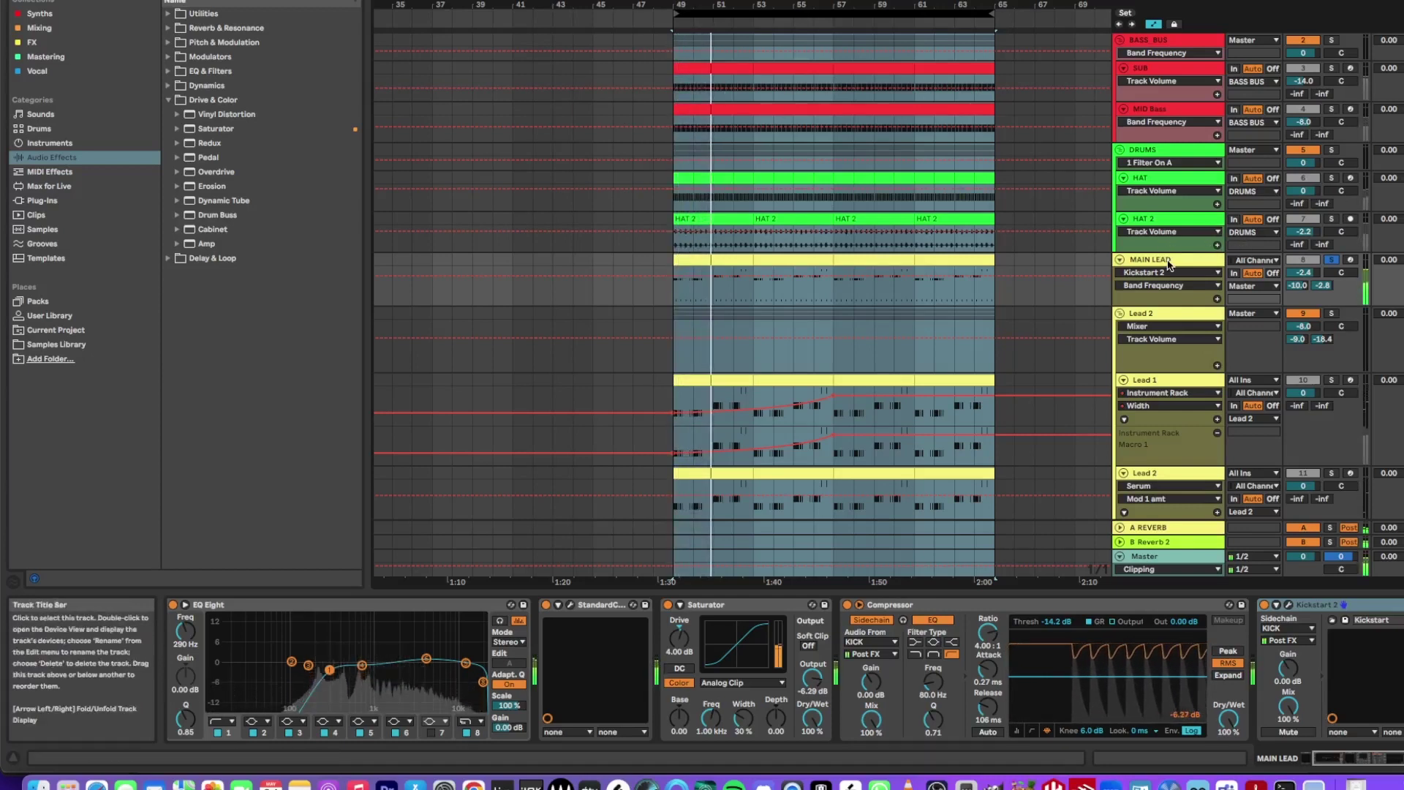
scroll(1173, 308, down, 2)
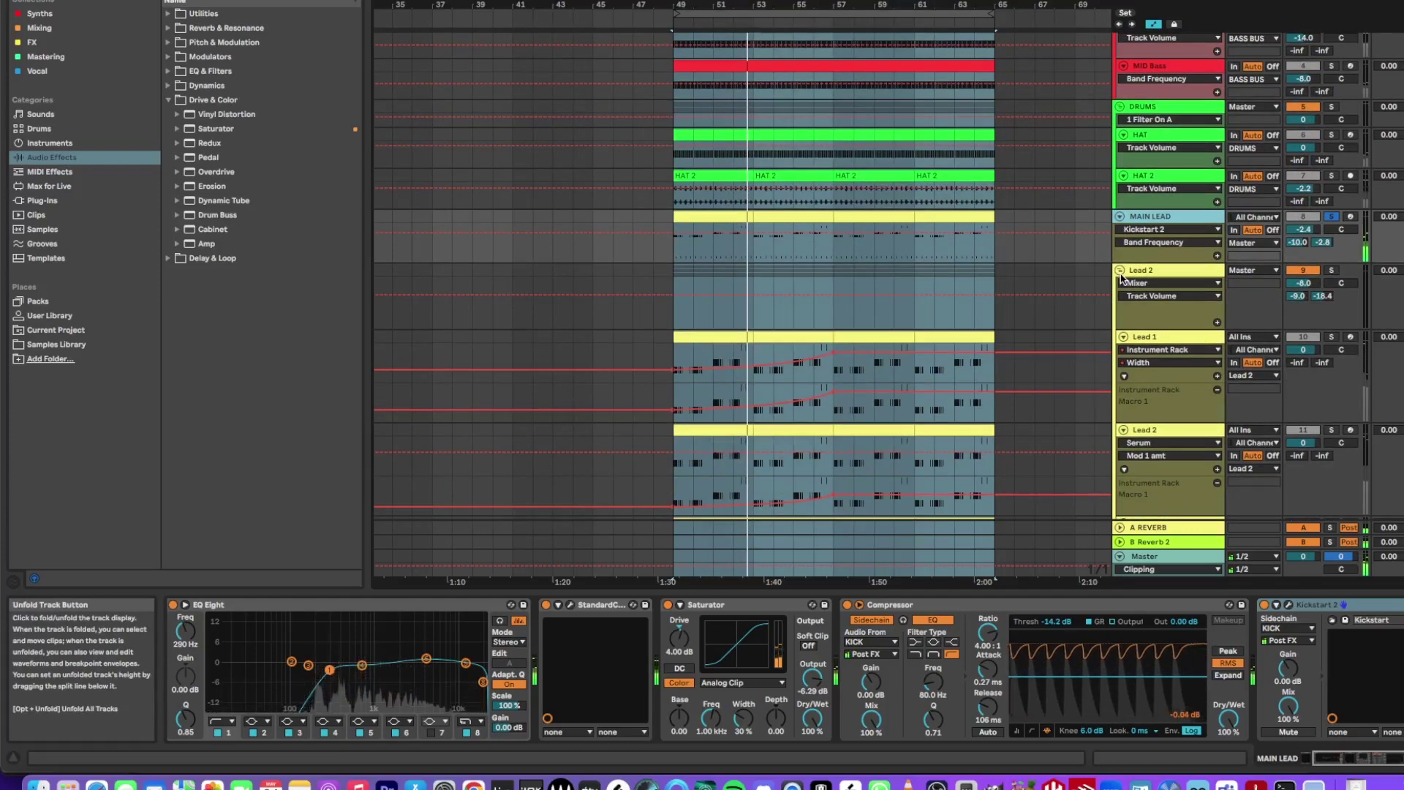
click(1121, 271)
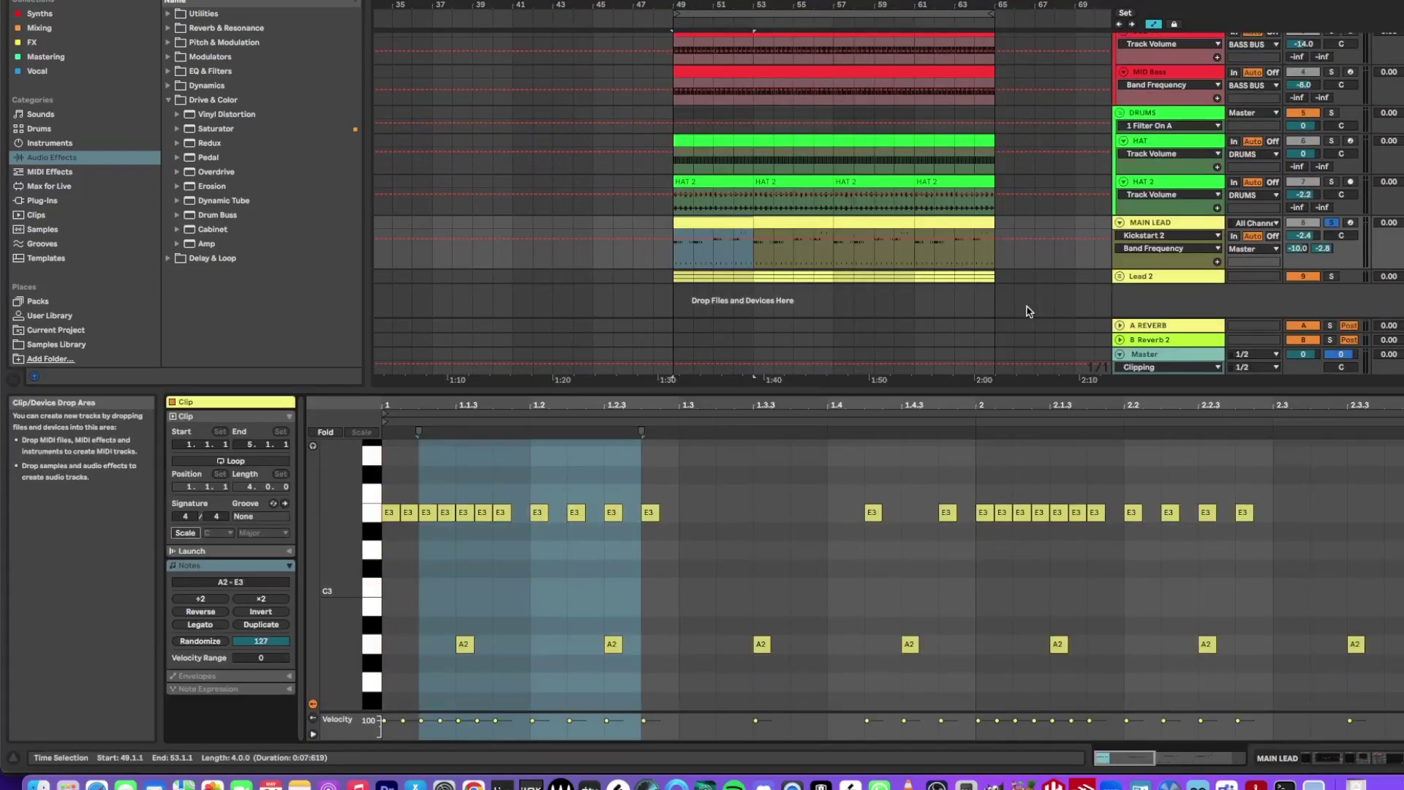
- Examine the notes in the first MAIN LEAD clip, auditioning single E3 and A2 notes
mouse_move(1025, 389)
mouse_down()
mouse_move(1025, 355)
mouse_move(1025, 383)
mouse_up()
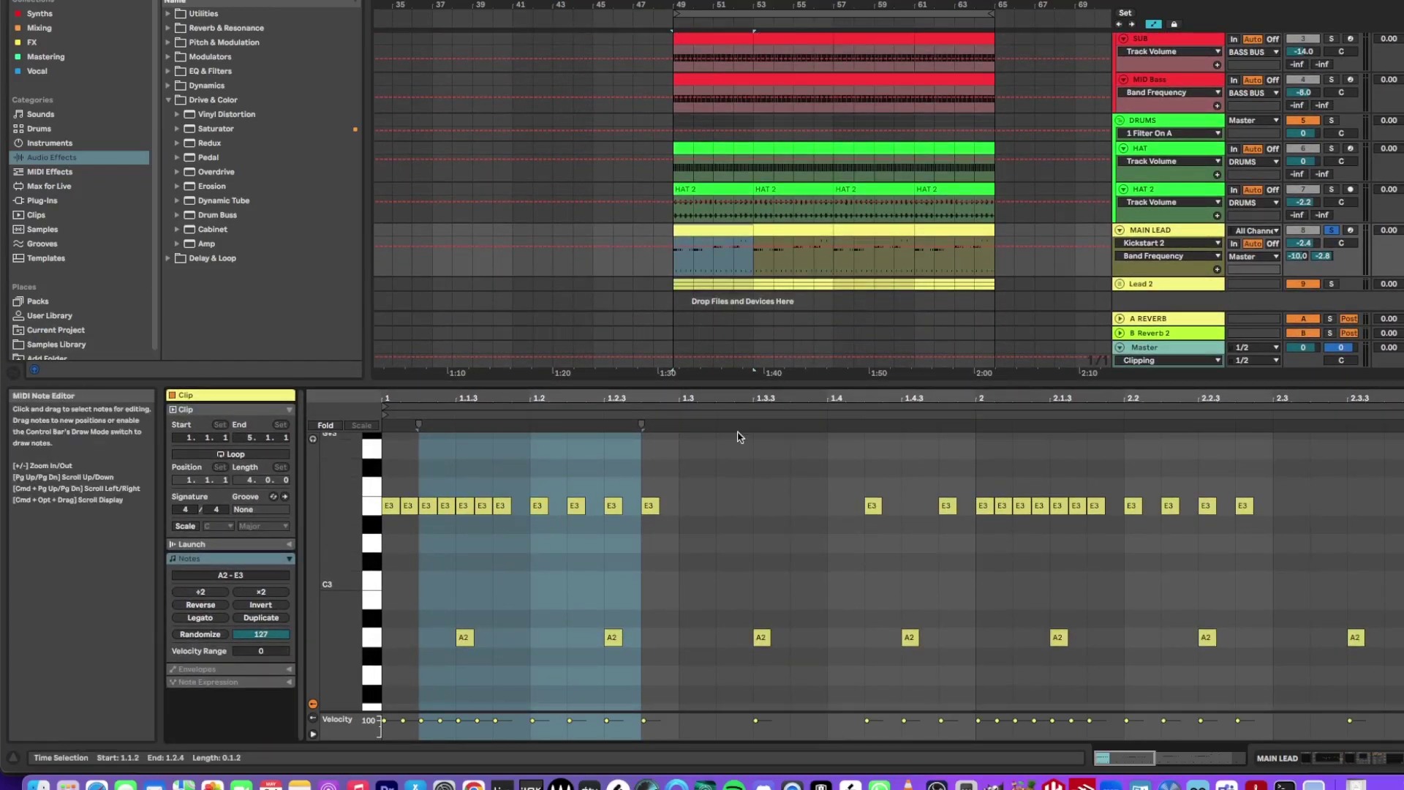
click(375, 505)
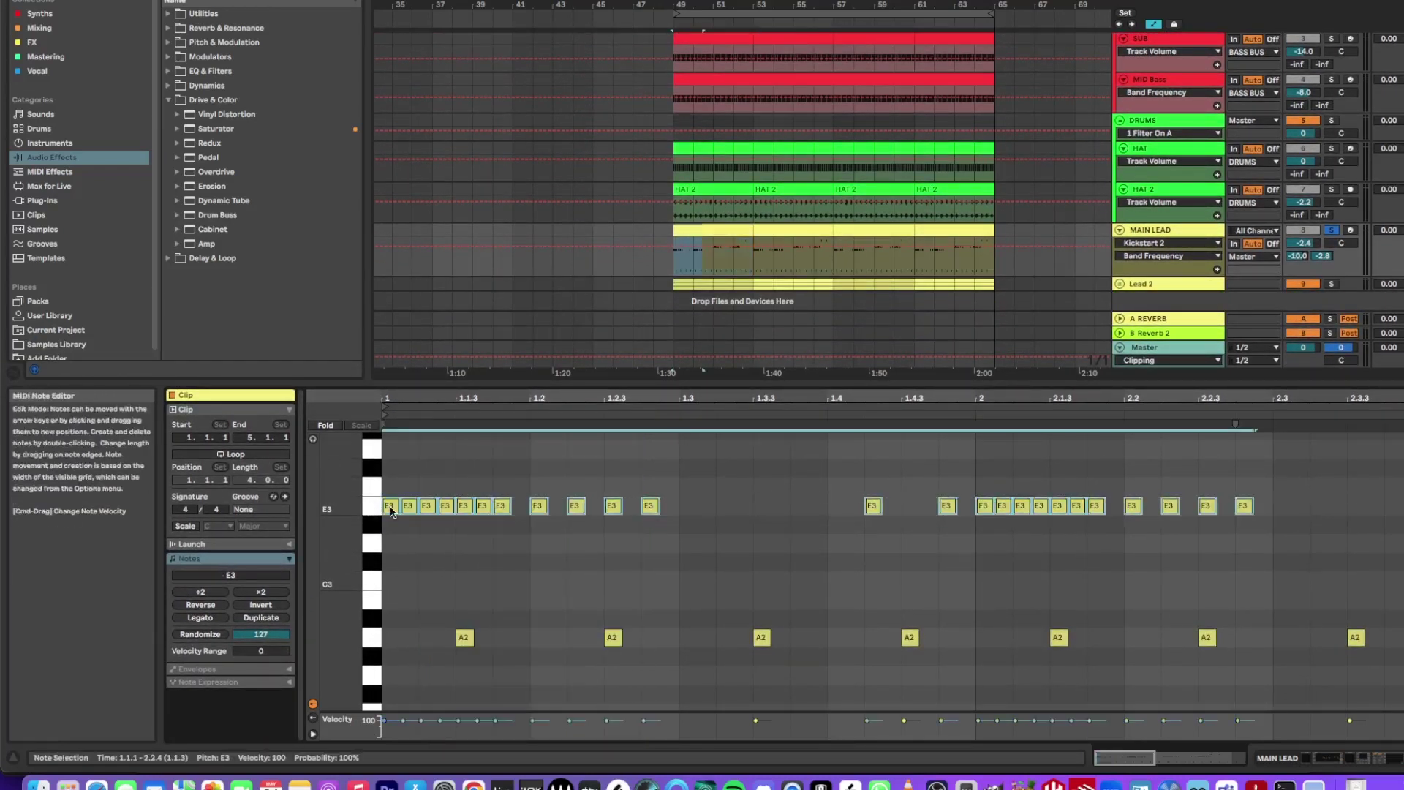
click(391, 509)
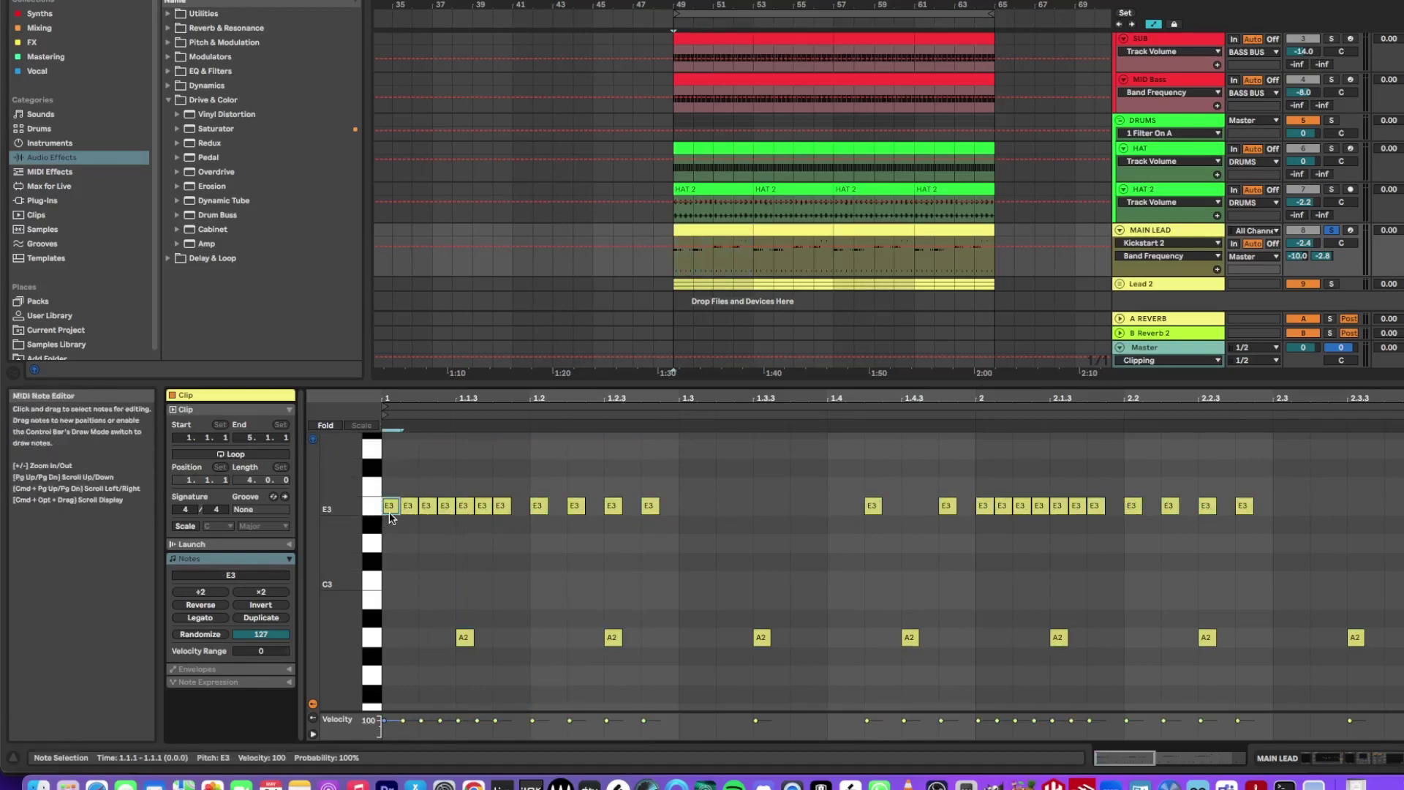
click(462, 508)
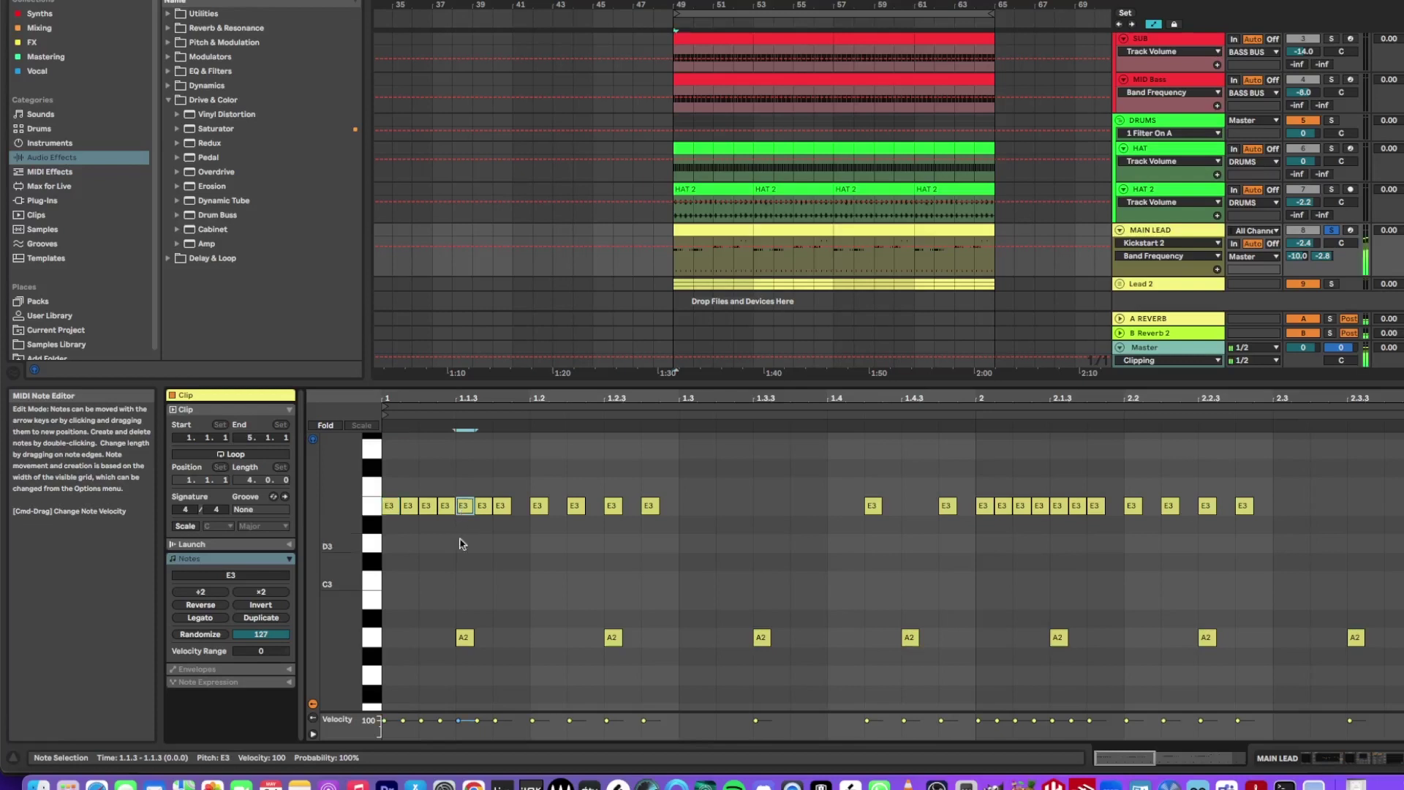
click(463, 639)
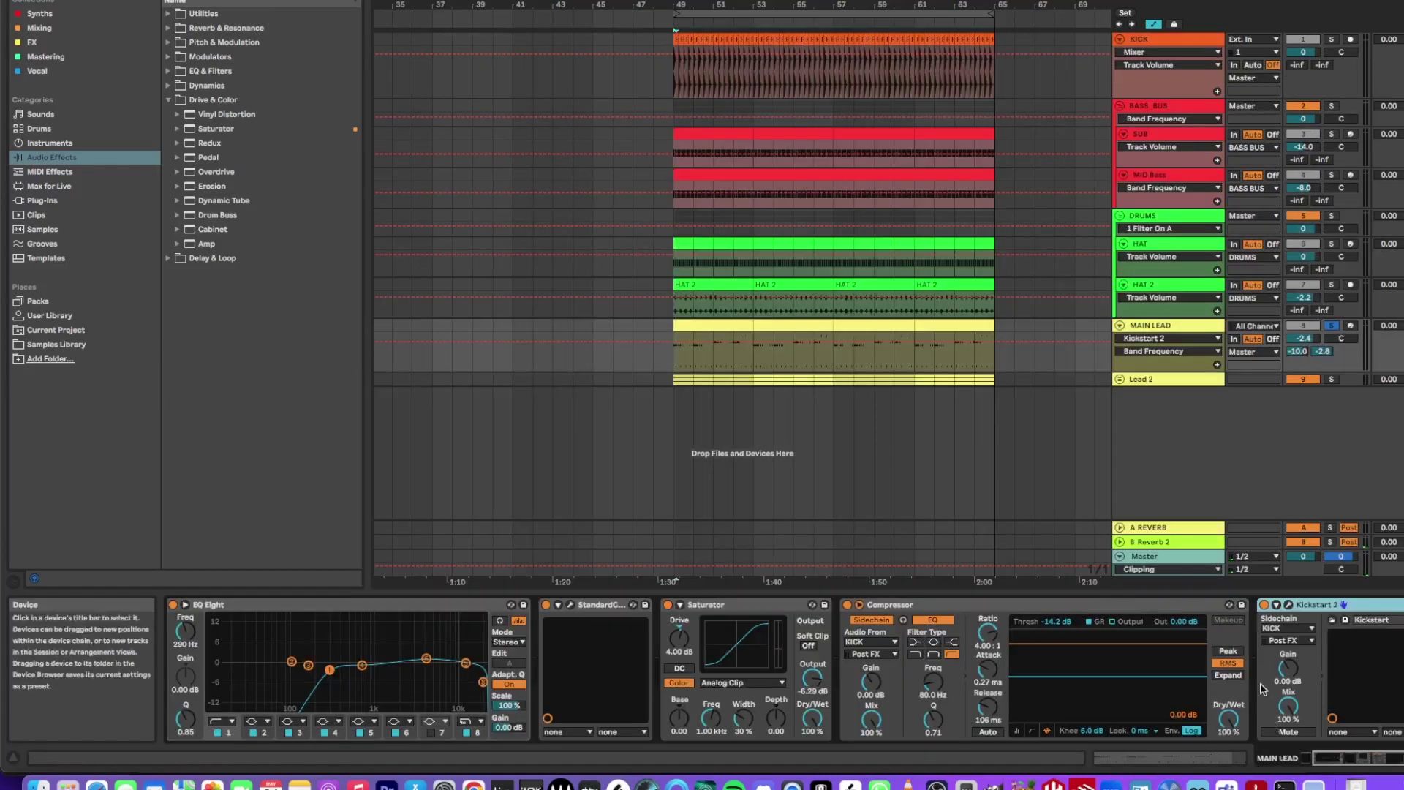
- Examine the MAIN LEAD Serum patch, its Analog wavetables for oscillator A and LFO 1, keeping the MsAw table, and close the plug-in window
click(1325, 765)
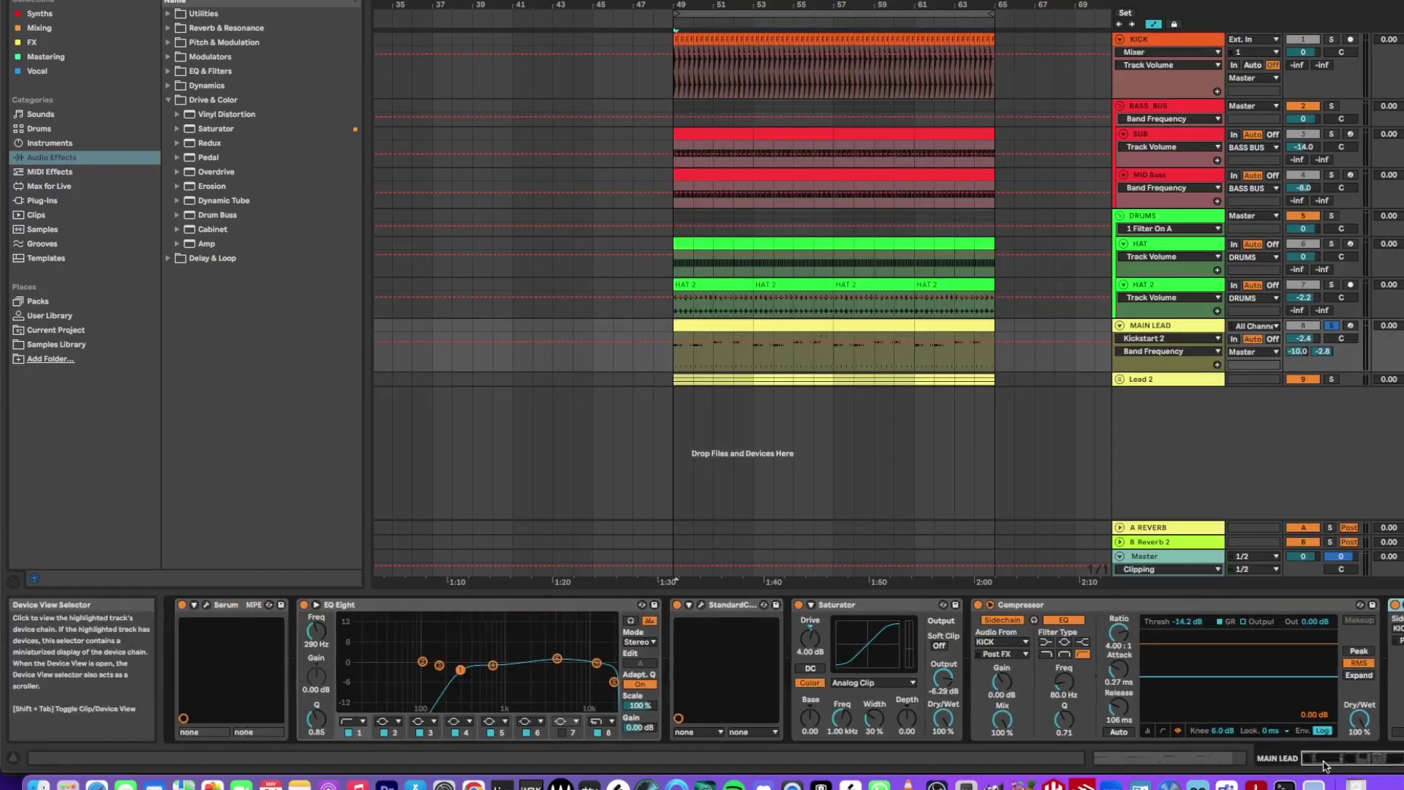
click(206, 604)
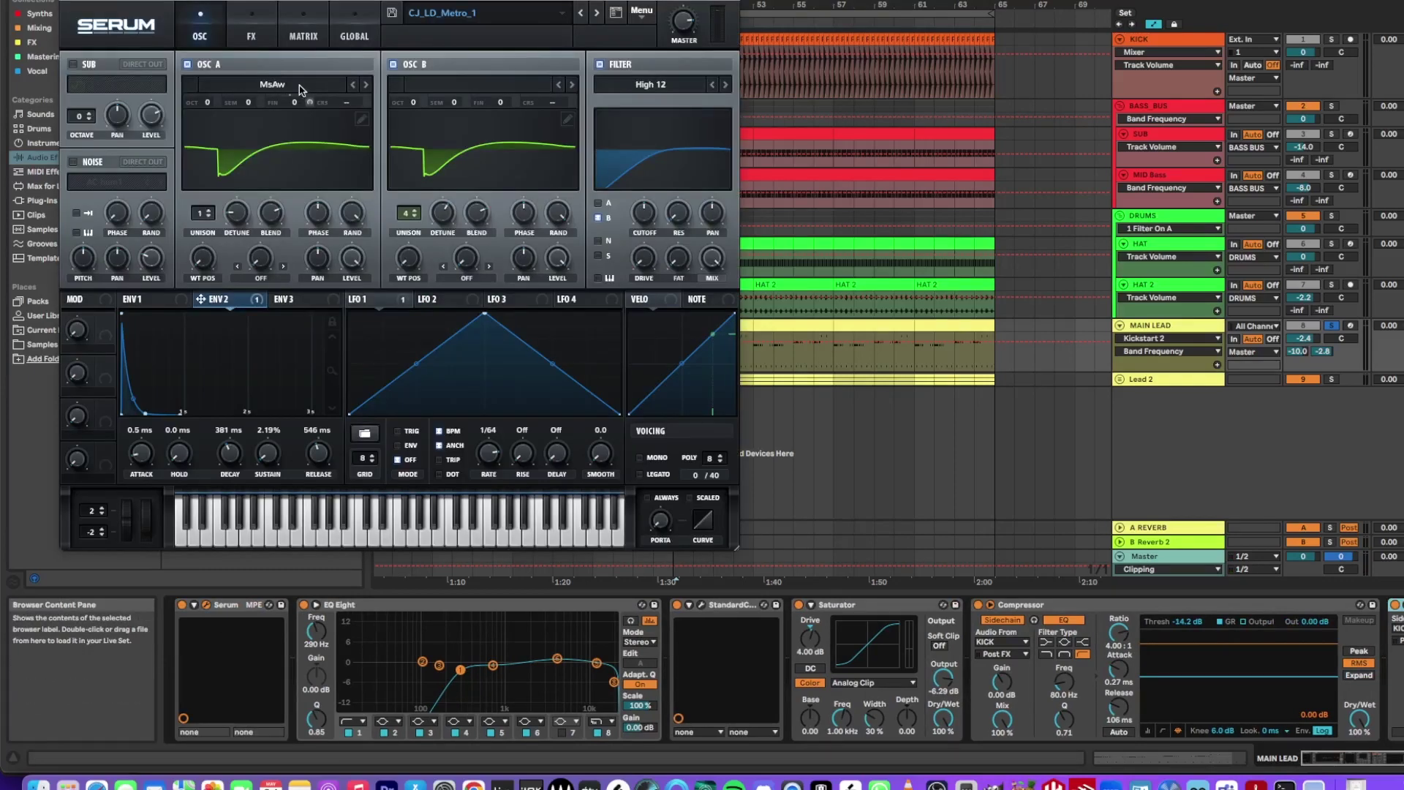
click(300, 86)
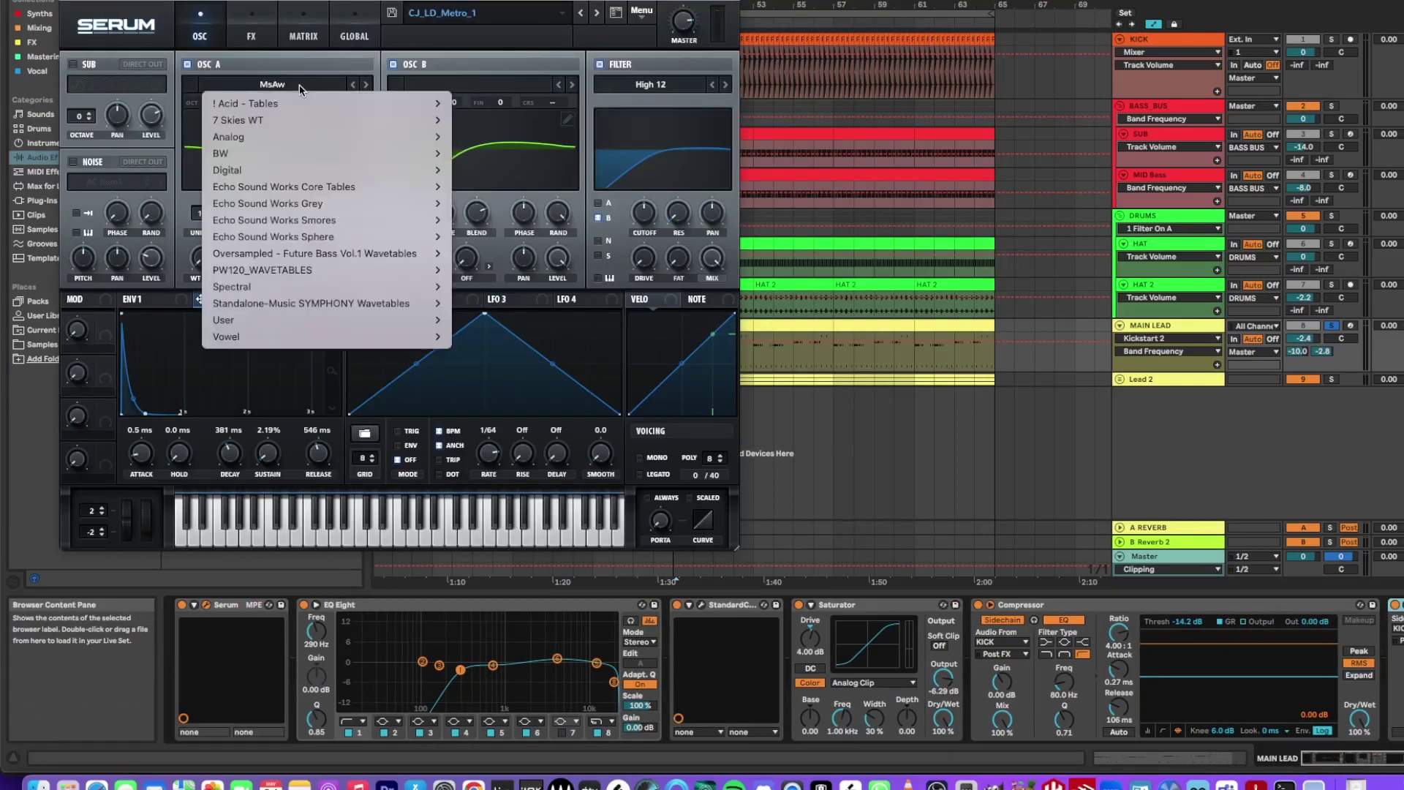
mouse_move(291, 146)
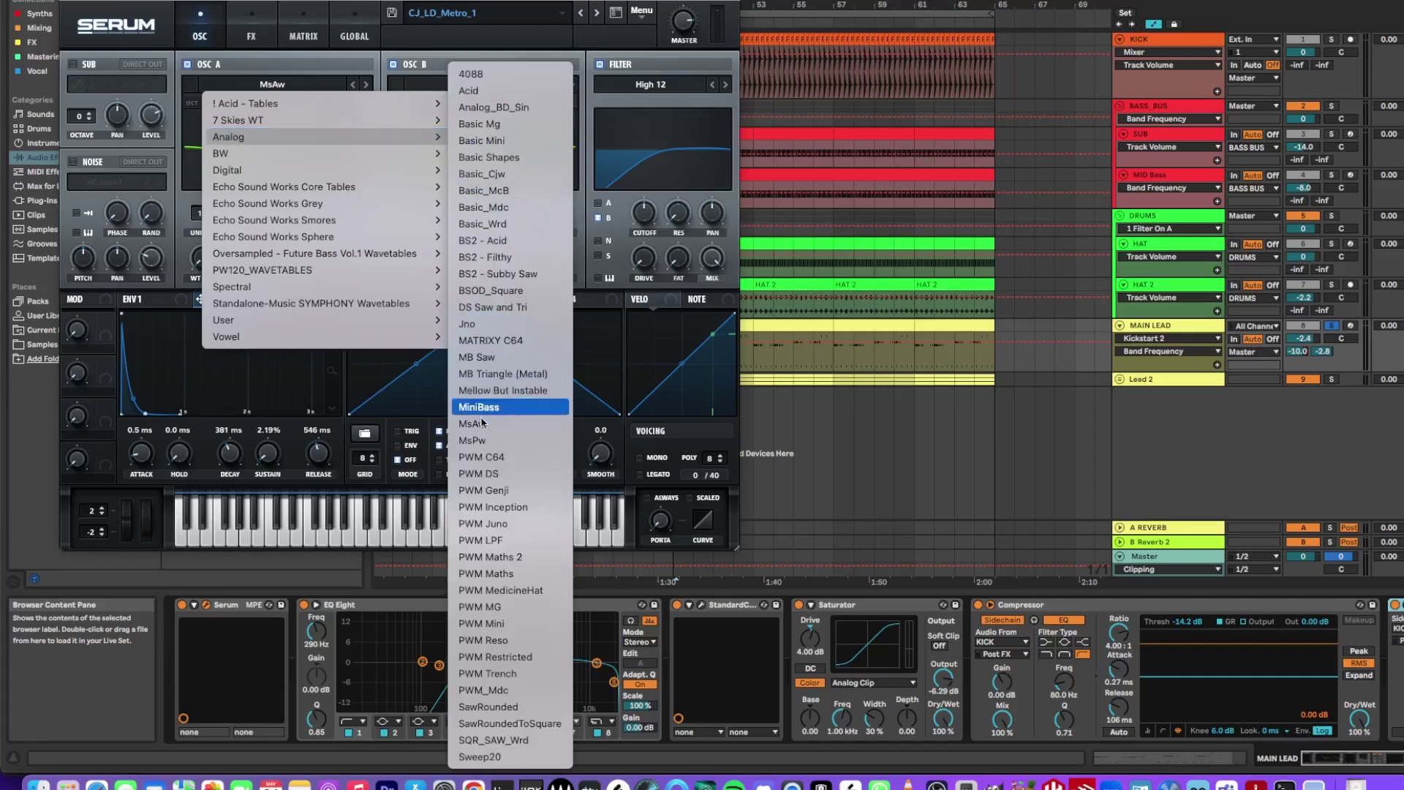
click(625, 300)
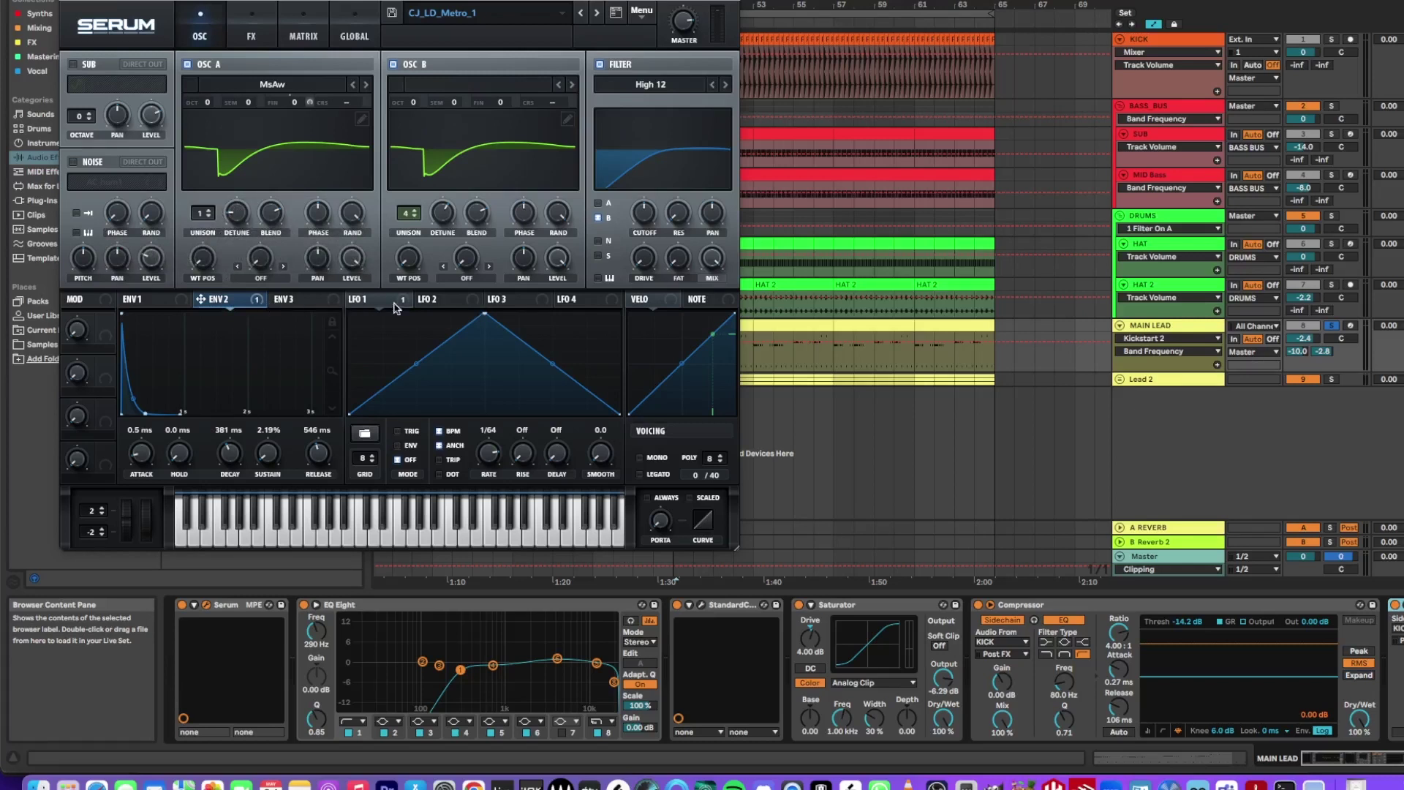
click(373, 300)
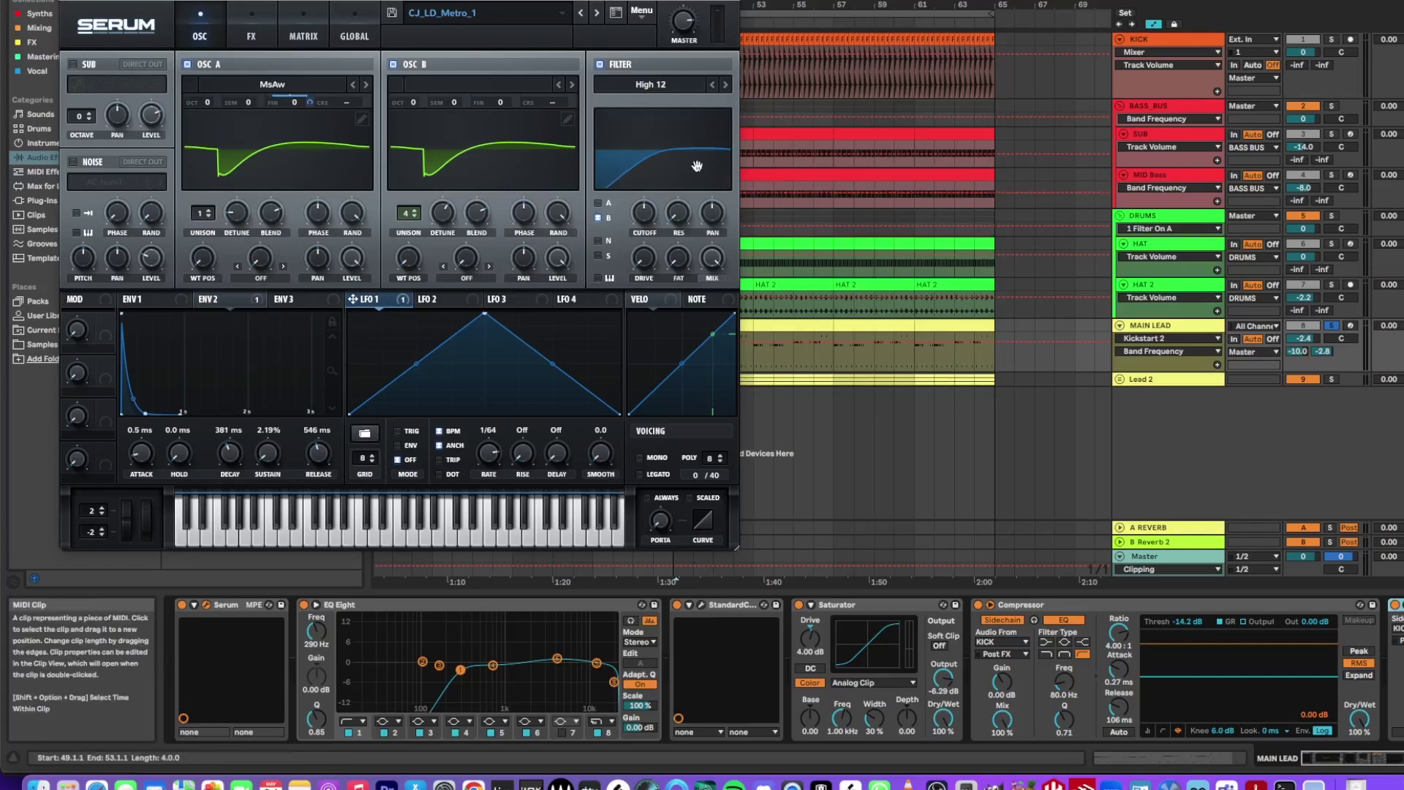
click(66, 4)
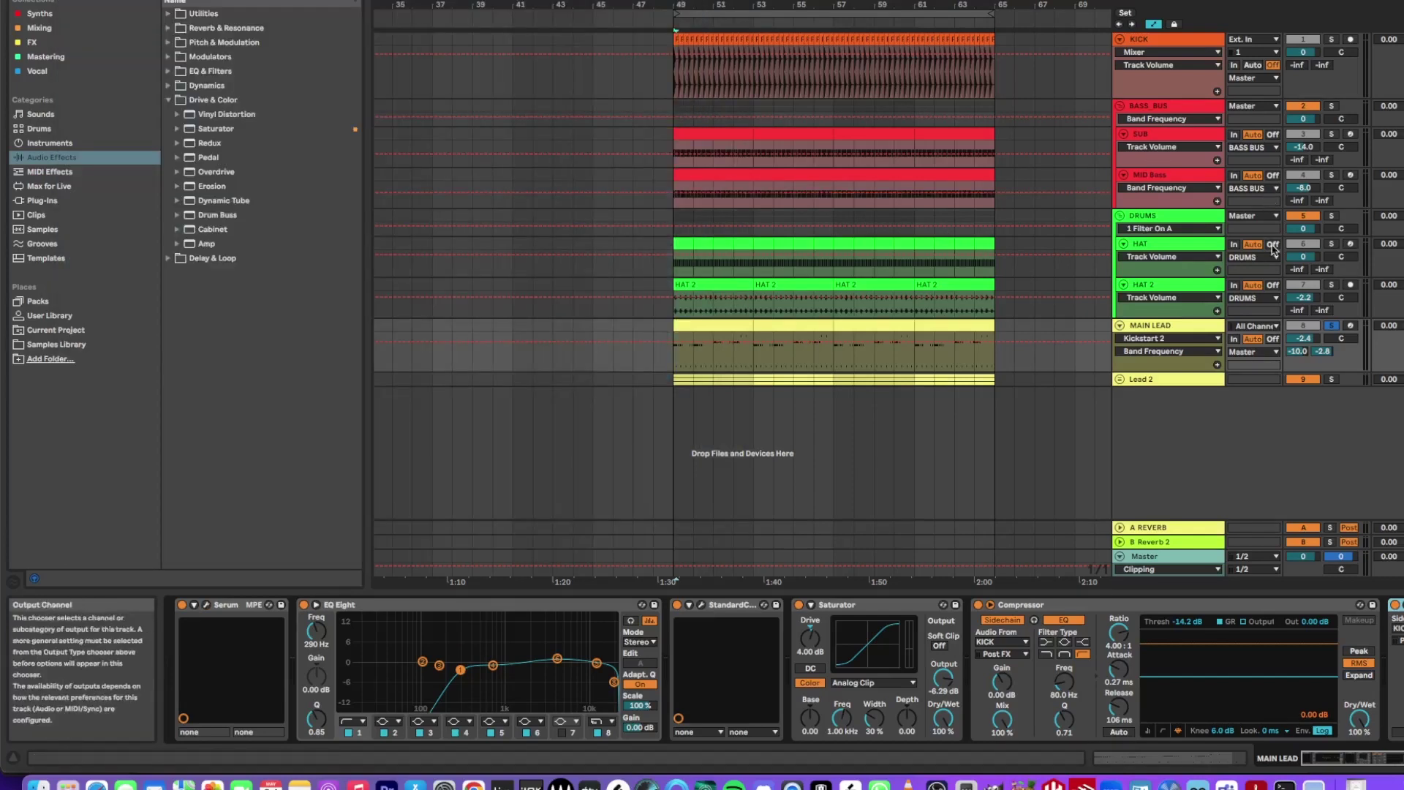
- Review the MAIN LEAD effects chain: EQ Eight, StandardCLIP with its parameters unfolded, Saturator, Compressor and Kickstart 2
click(505, 605)
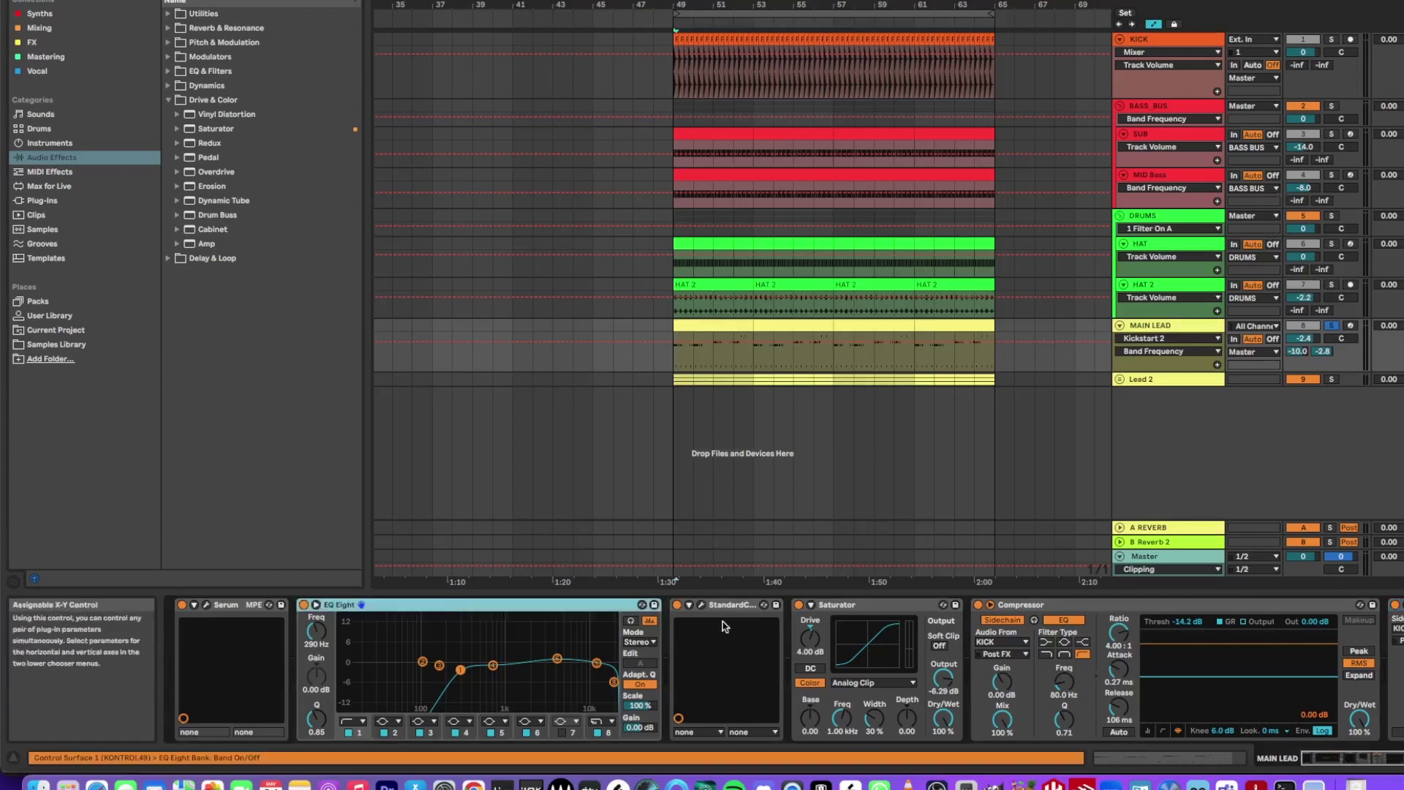
click(724, 626)
click(689, 605)
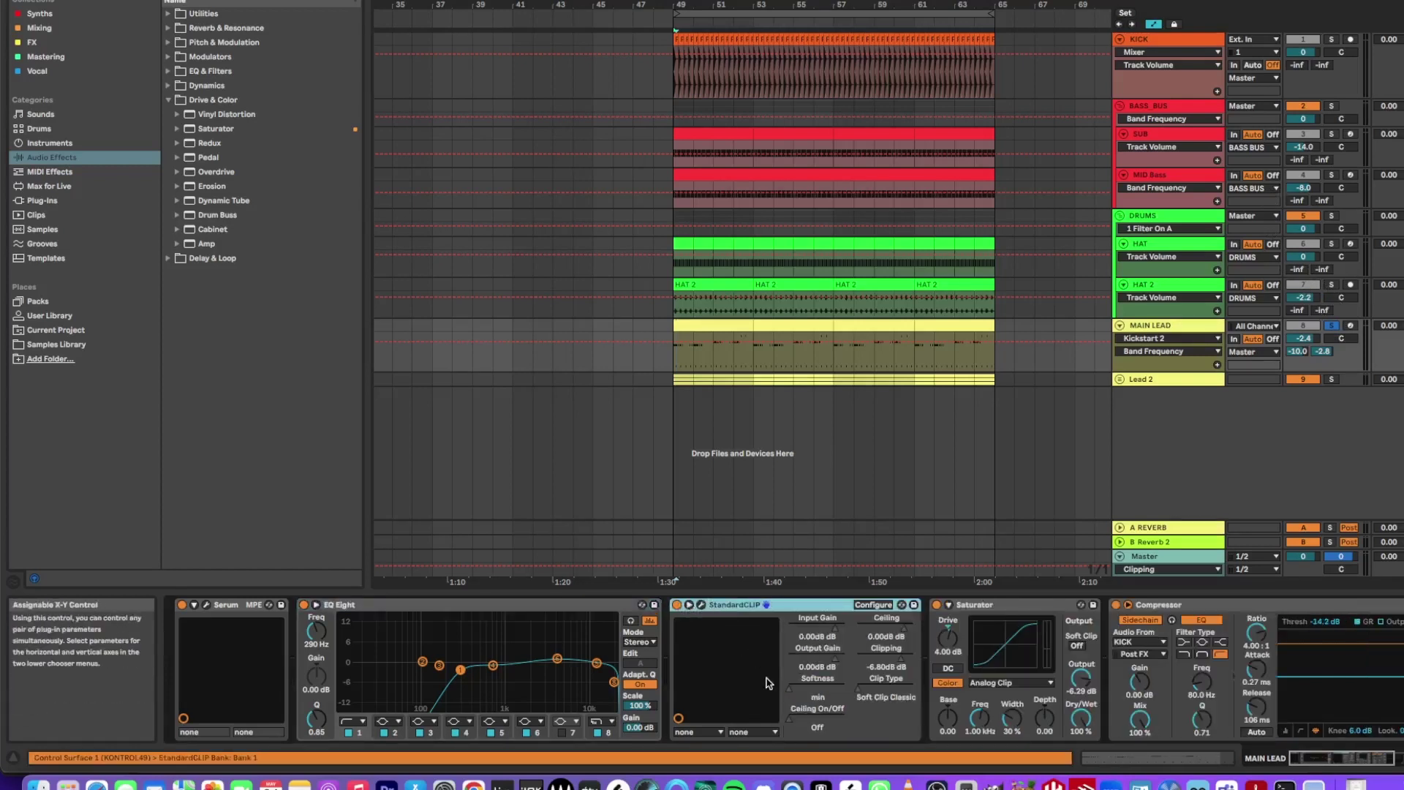
click(1038, 607)
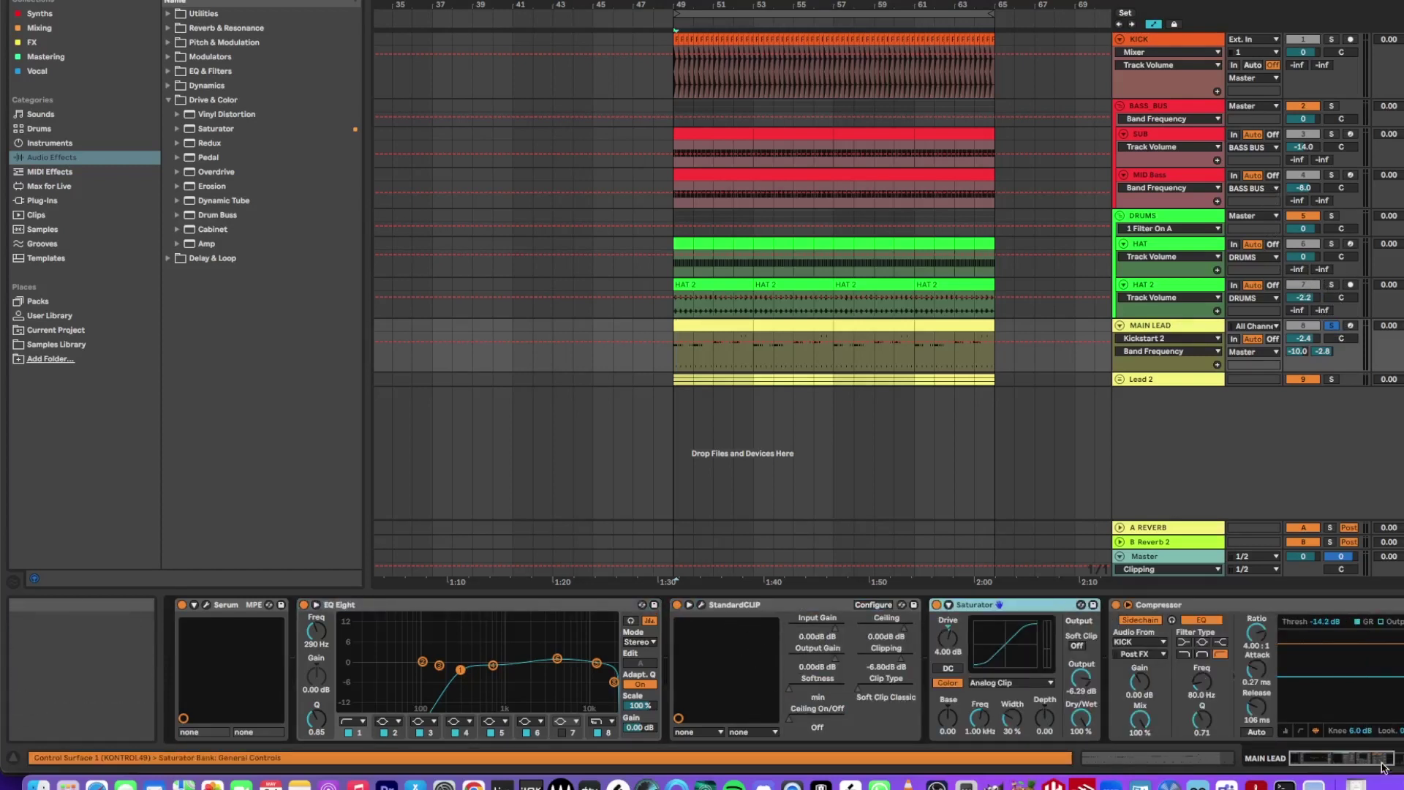
drag(1384, 767, 1403, 767)
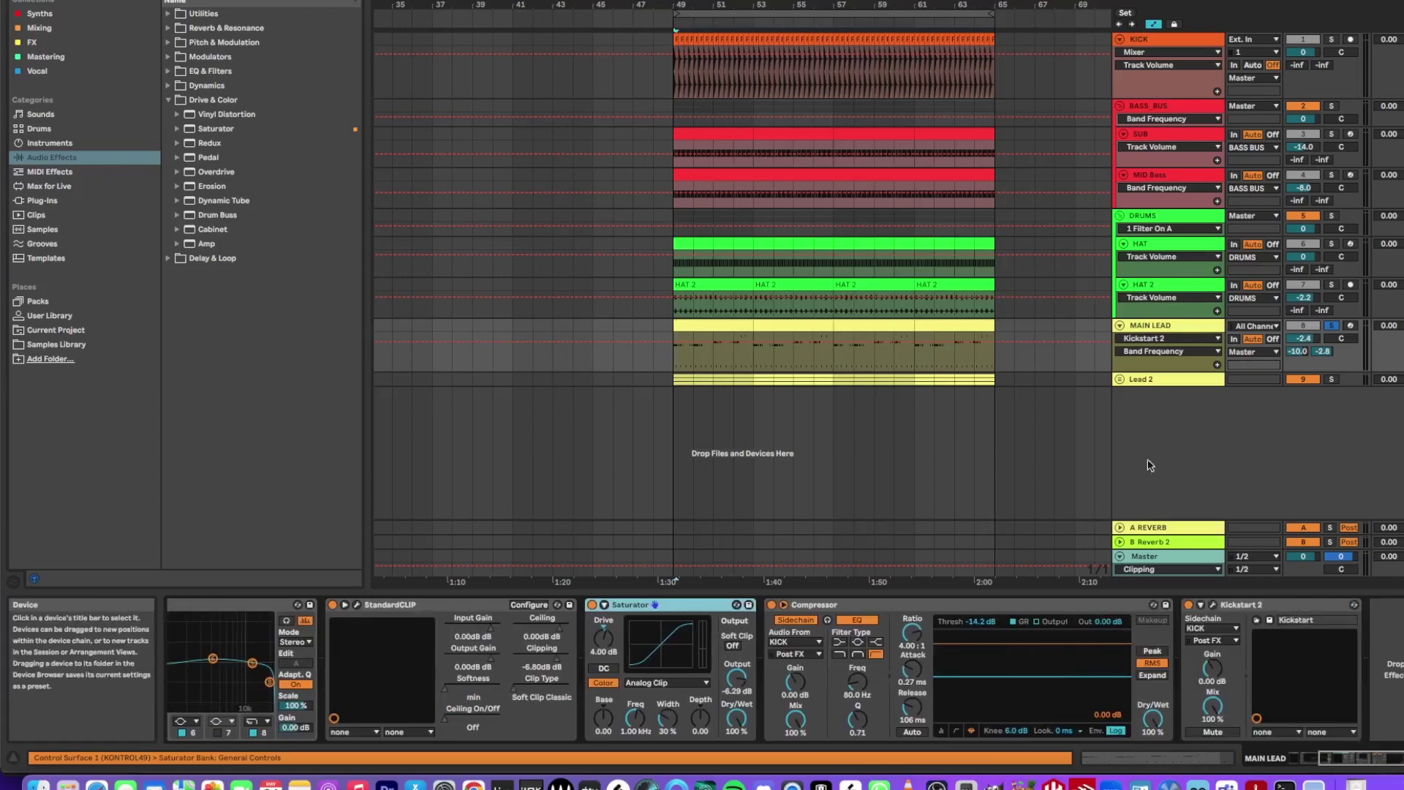
- Expand the Lead 2 group, solo the Lead 1 track inside it, and select its first clip
click(1139, 381)
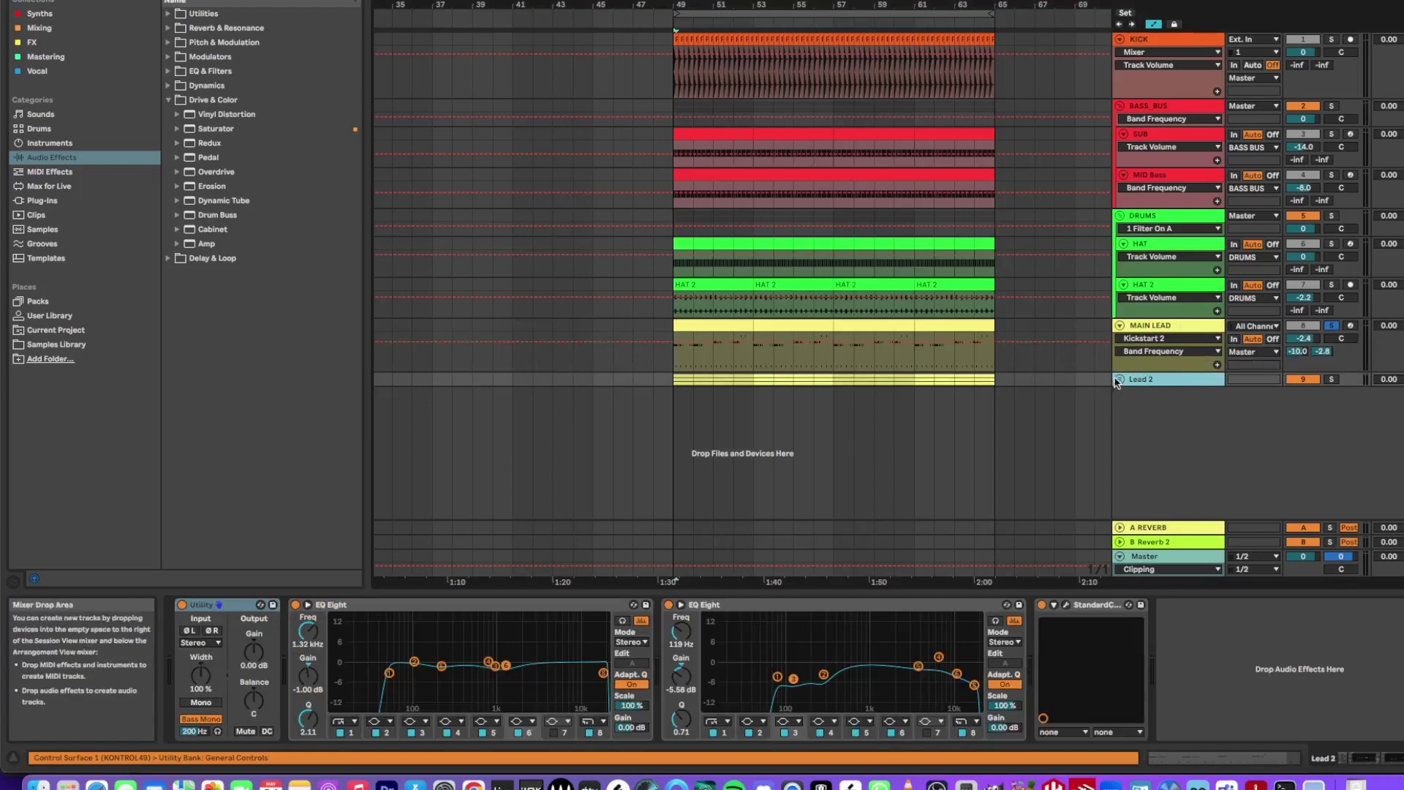
click(1119, 380)
scroll(1170, 329, down, 3)
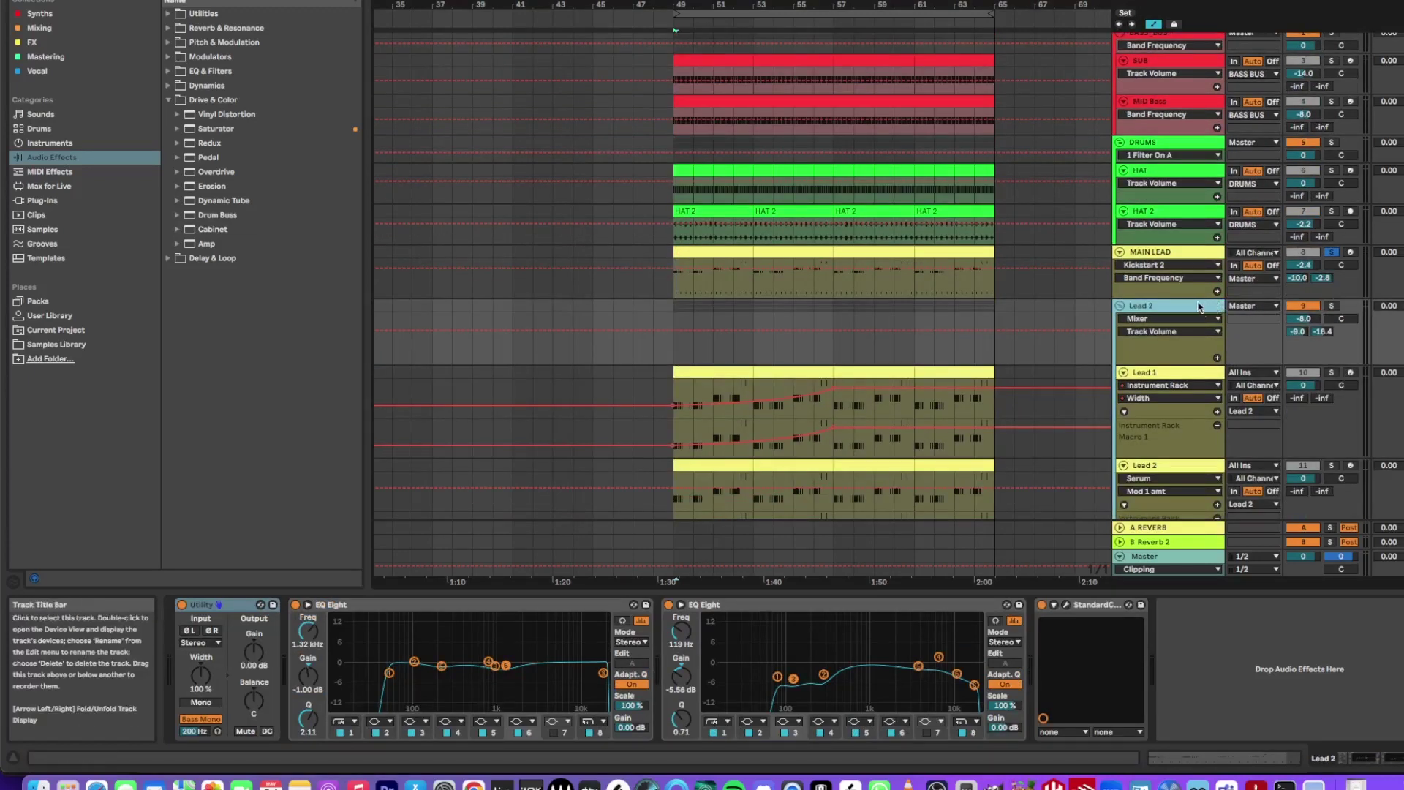
scroll(1192, 292, down, 4)
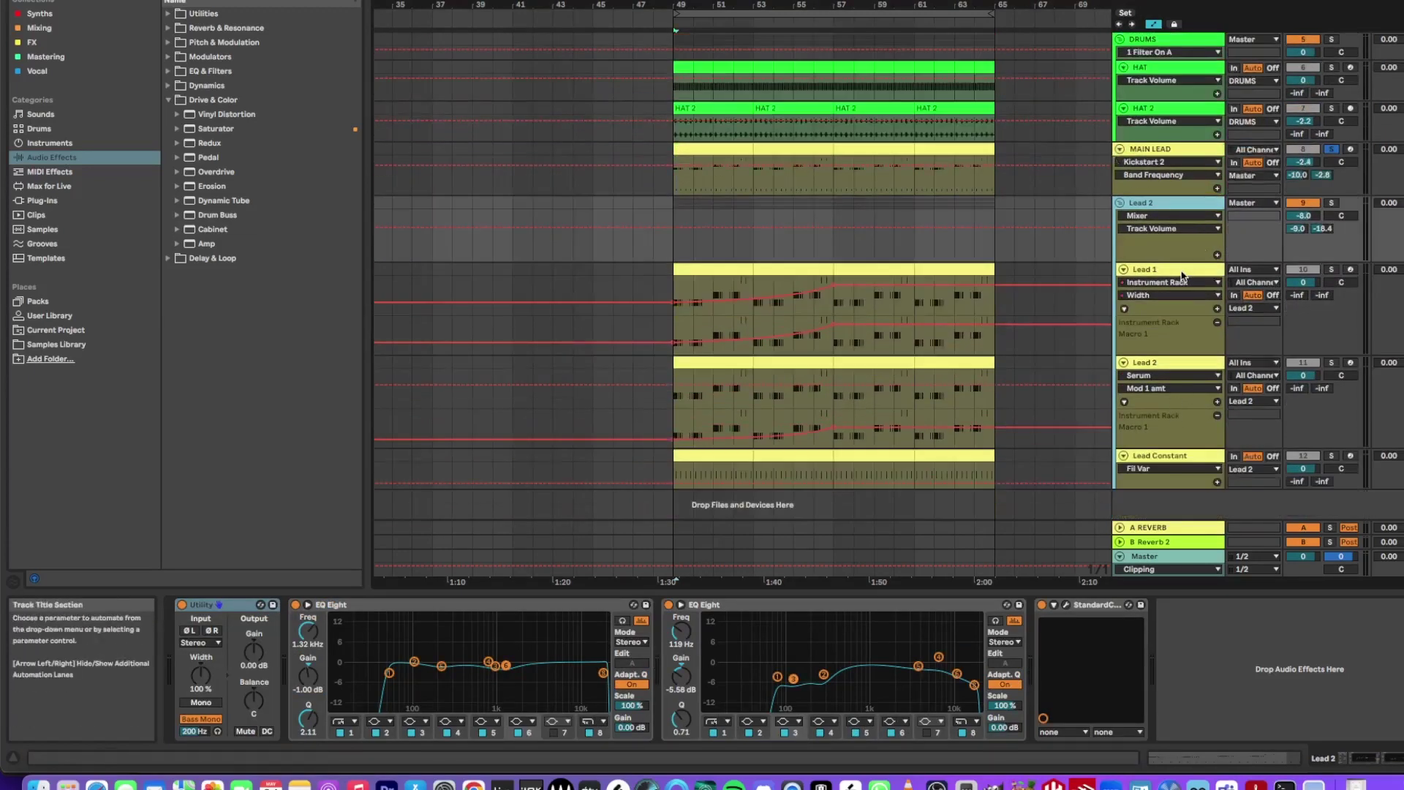
click(1332, 270)
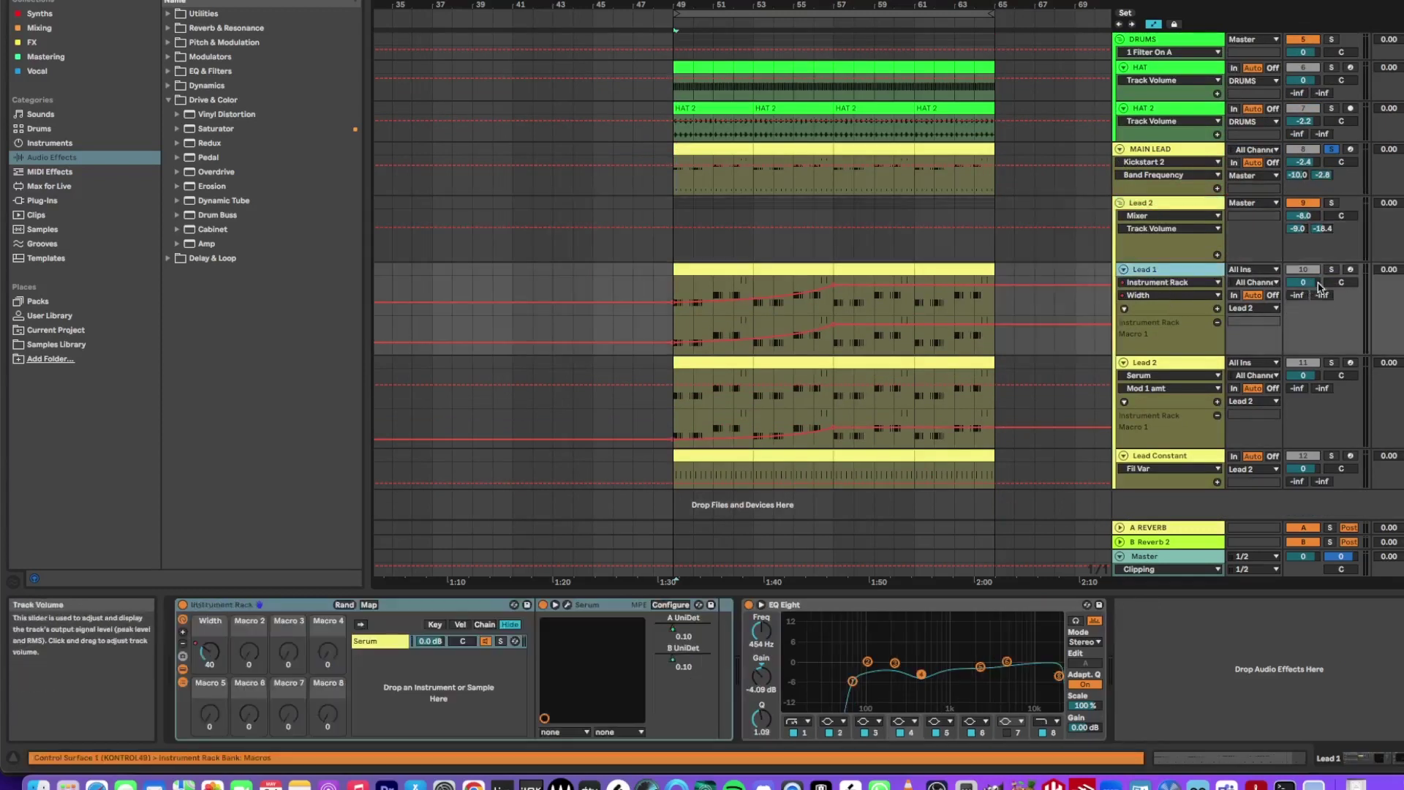
click(720, 271)
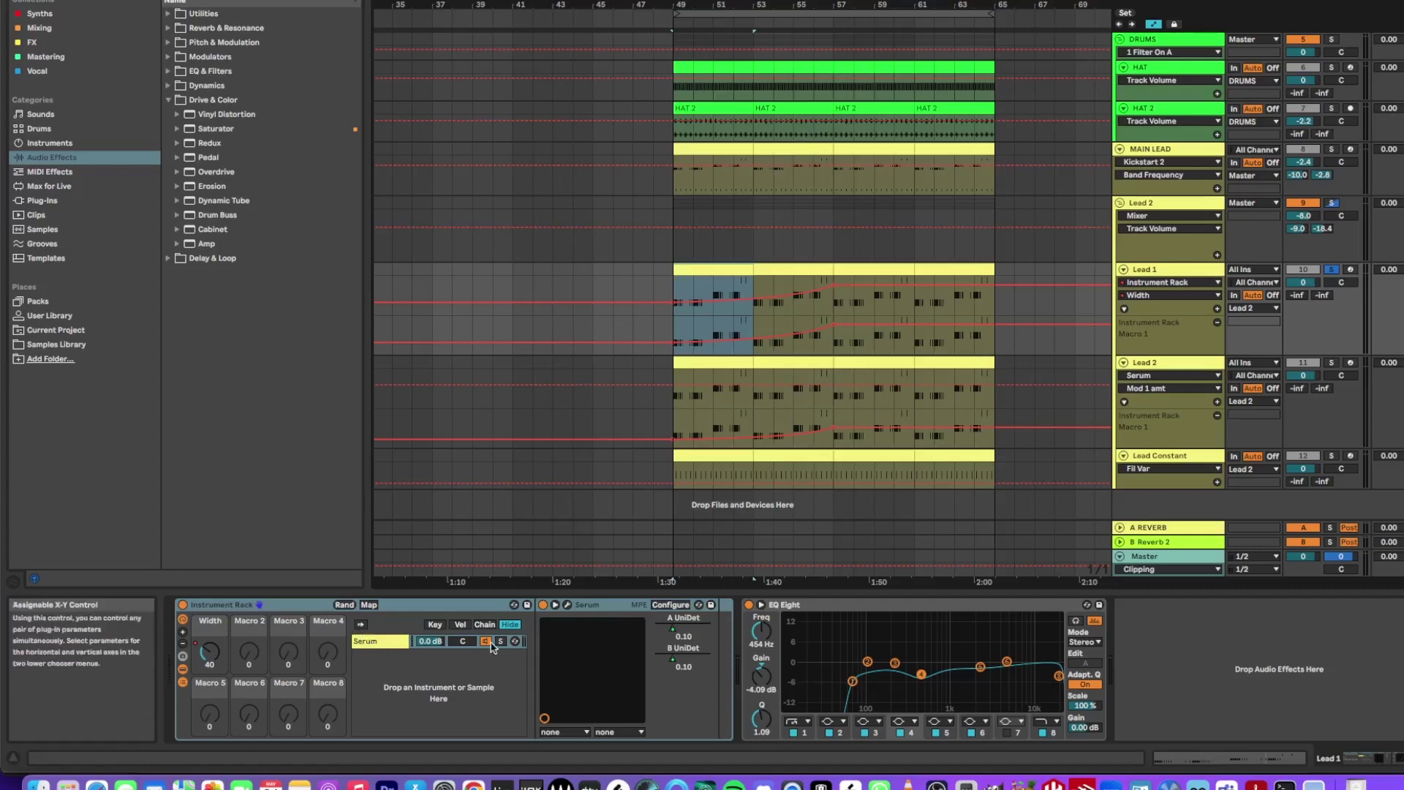
- Examine the Lead 1 Serum patch's oscillators, unison and filter, and close the plug-in window
click(568, 606)
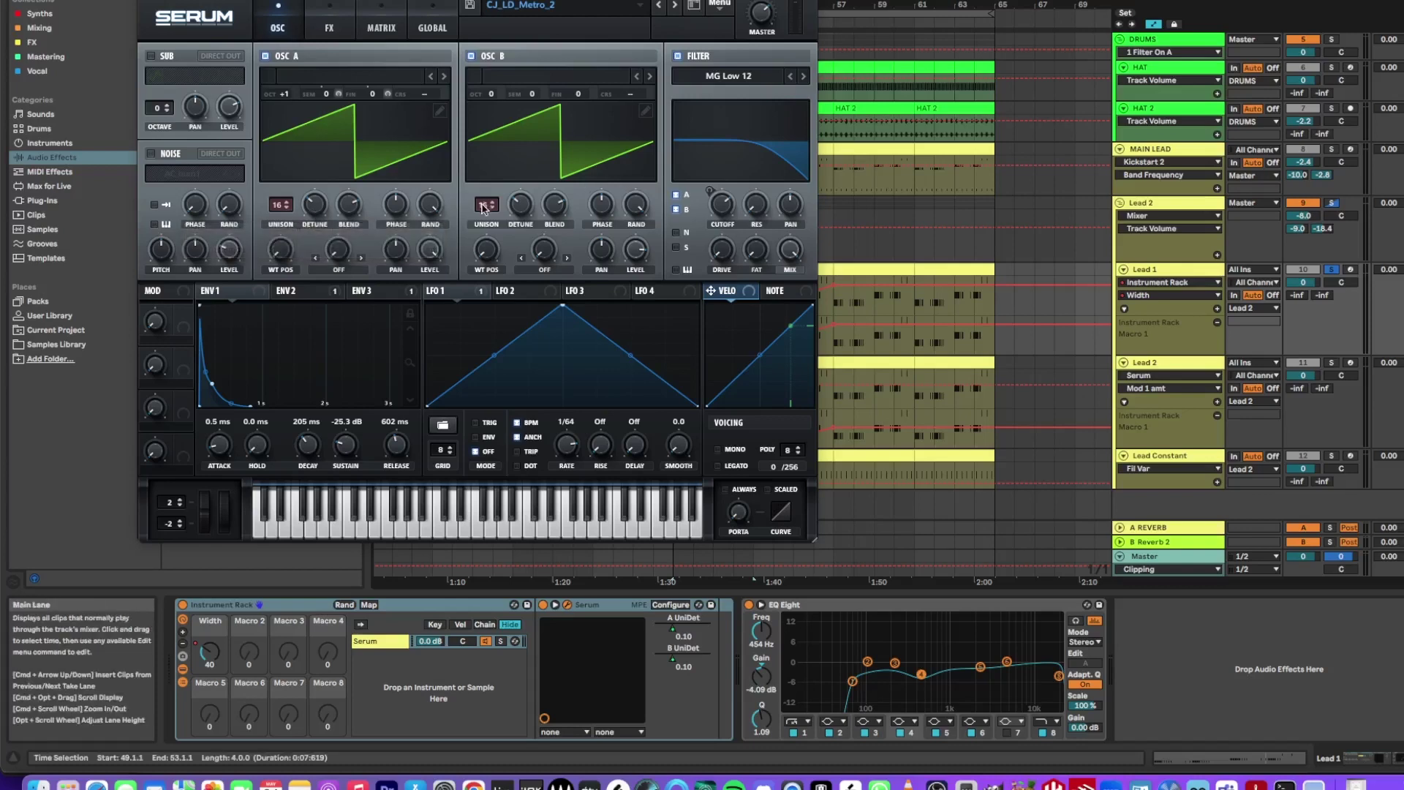
drag(512, 4, 285, 0)
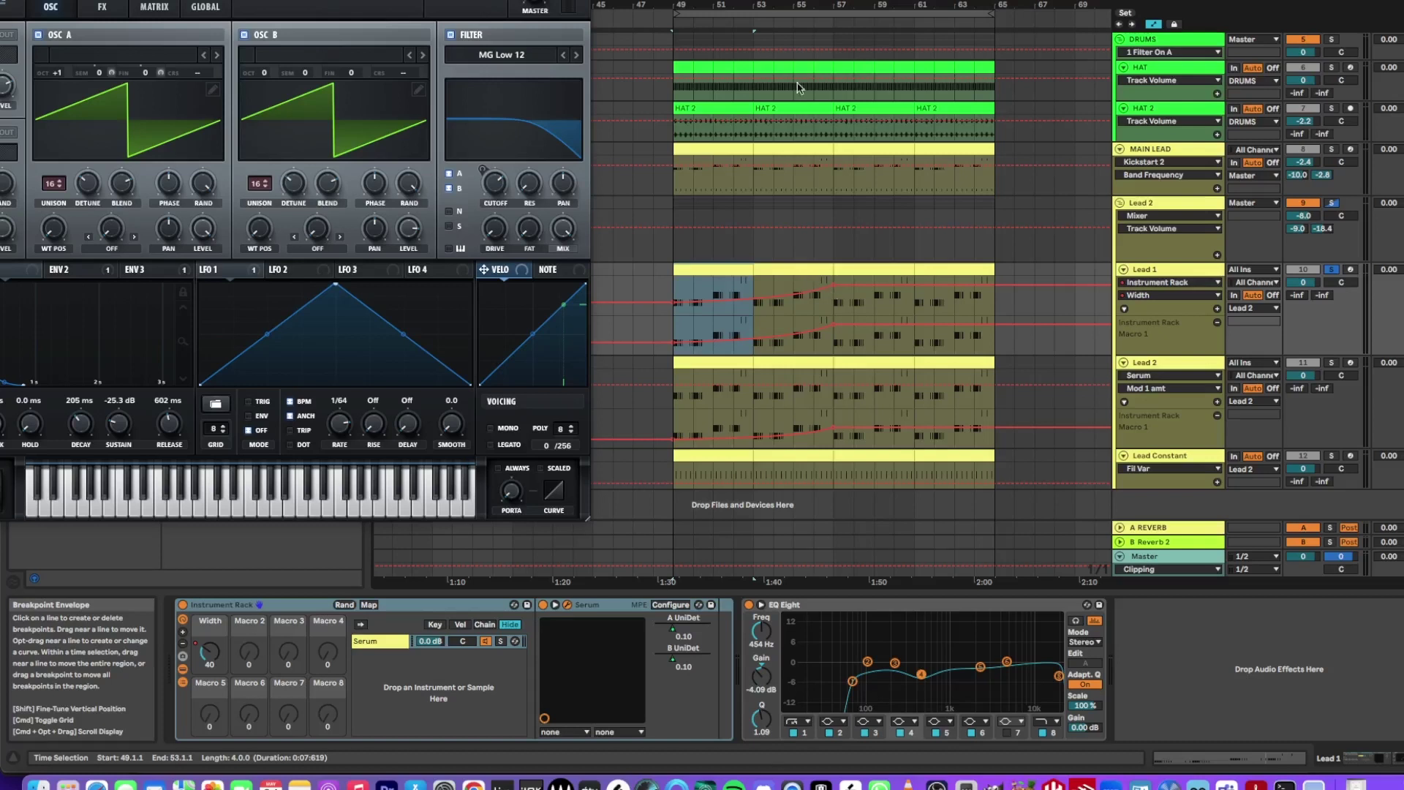
key(super+a)
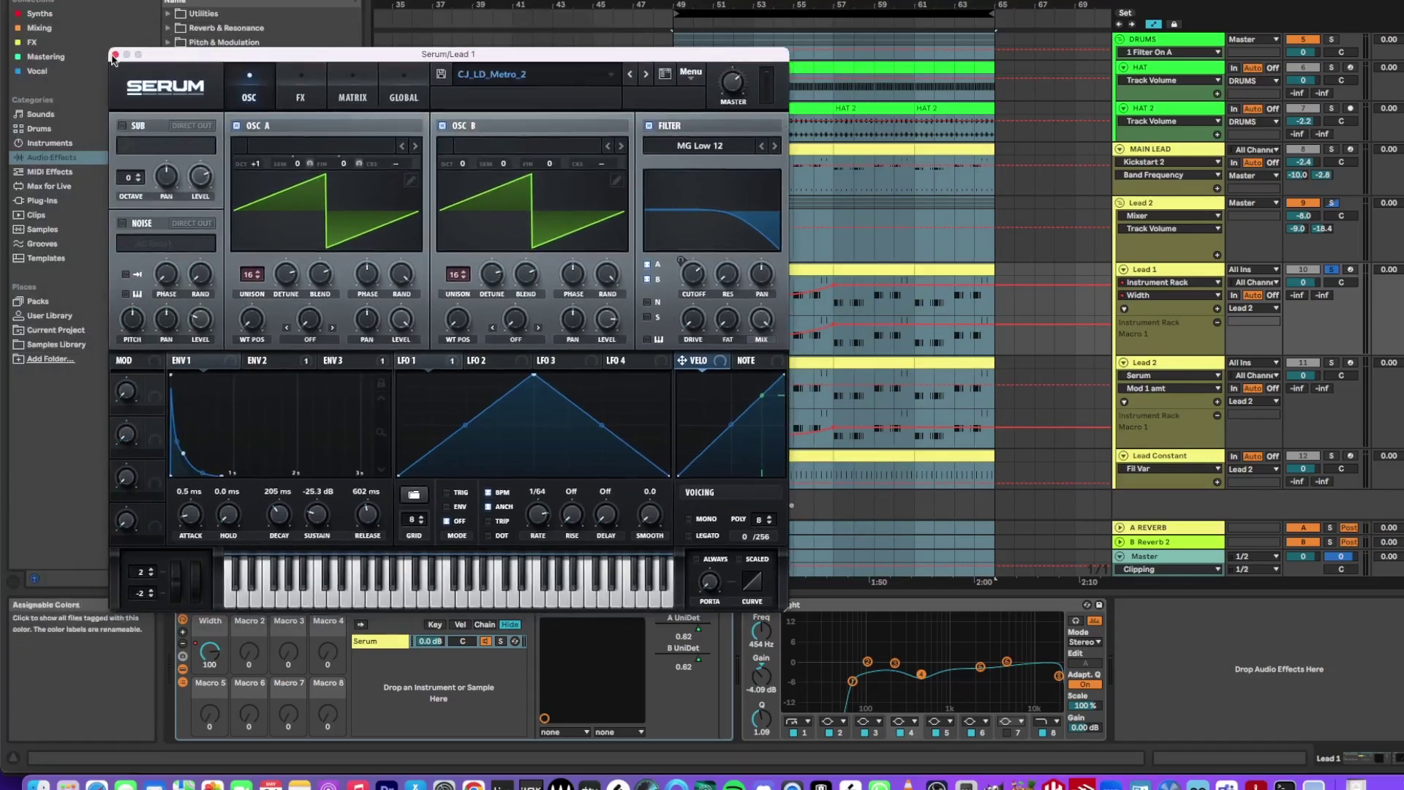
click(126, 60)
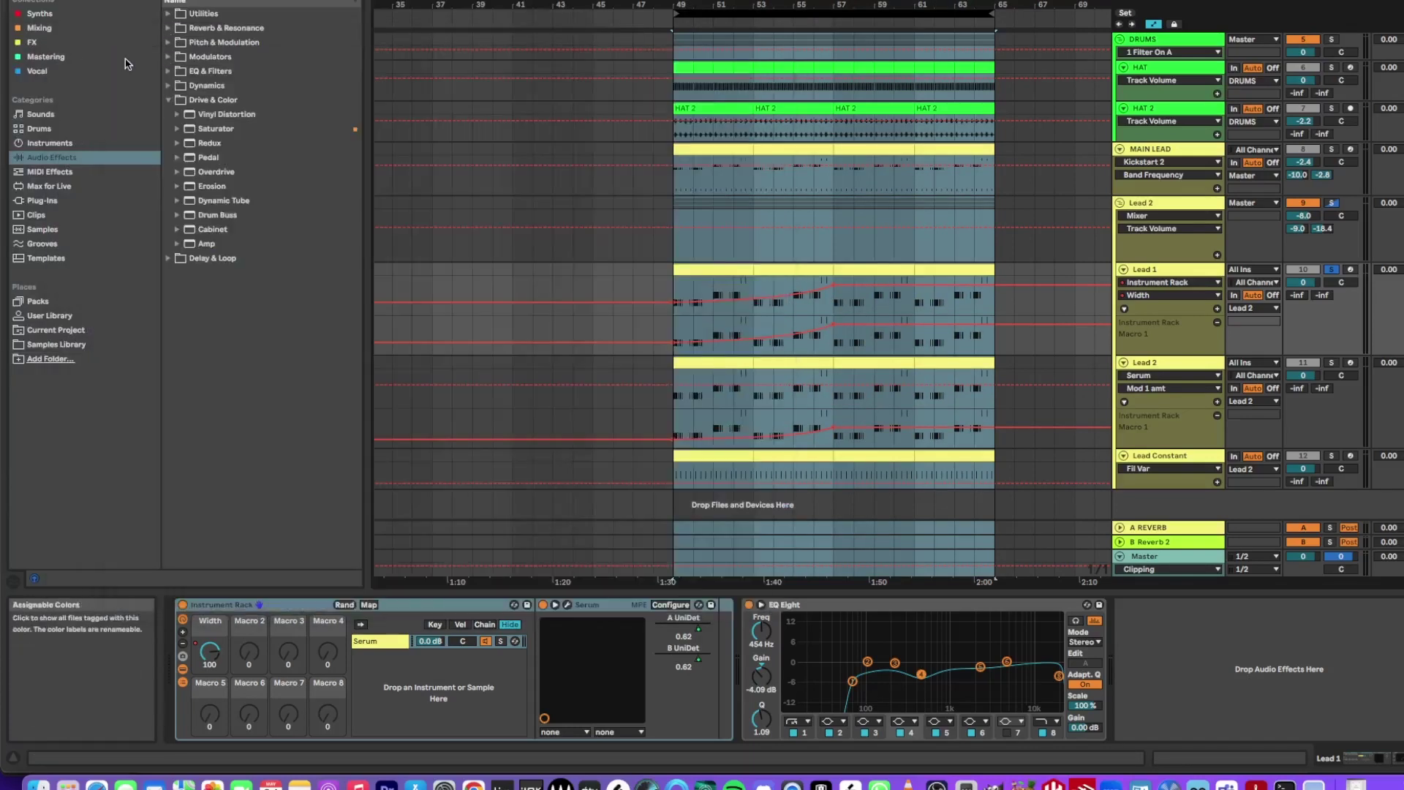
- Play the soloed Lead 1 with its Serum window open to follow the Width macro automation, and close the window
click(796, 285)
key(space)
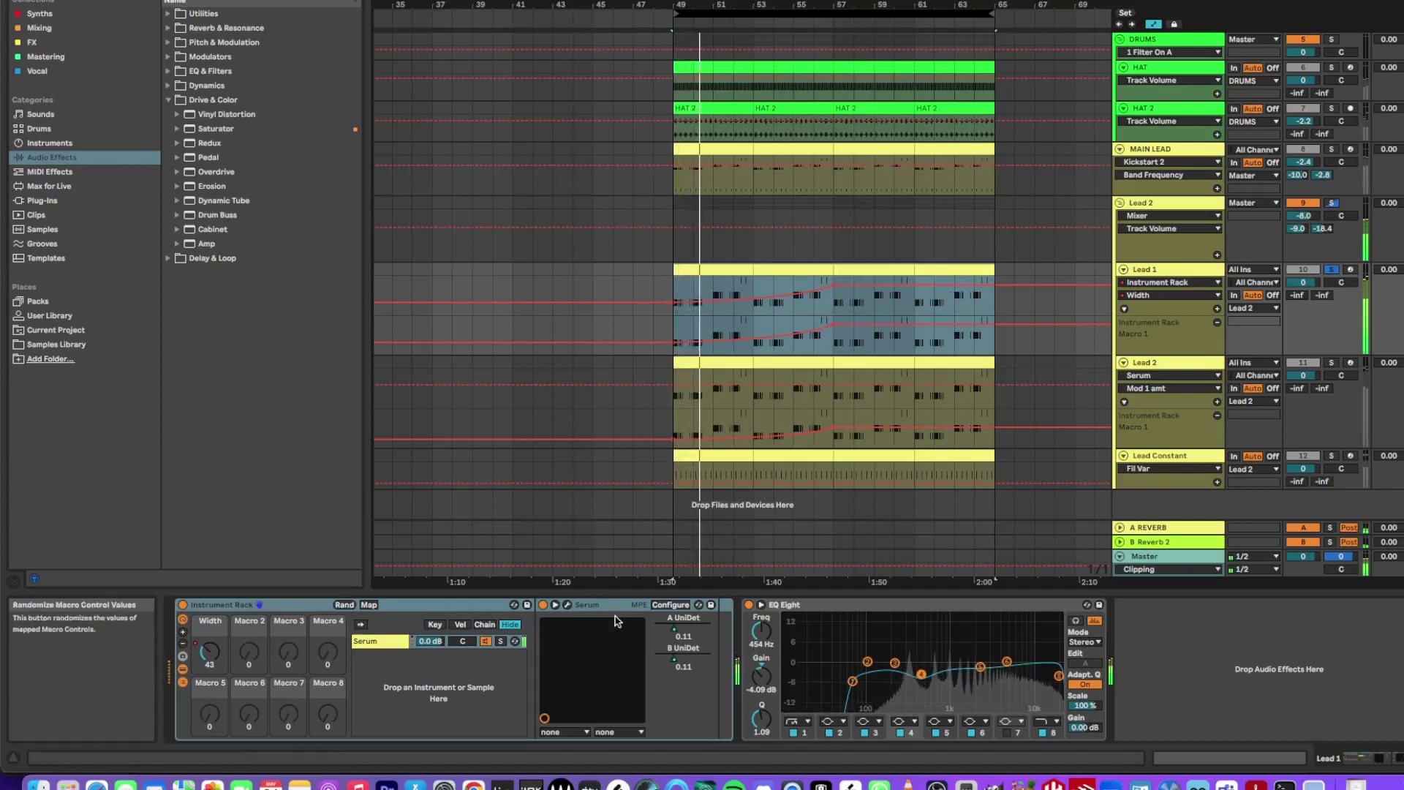
click(567, 605)
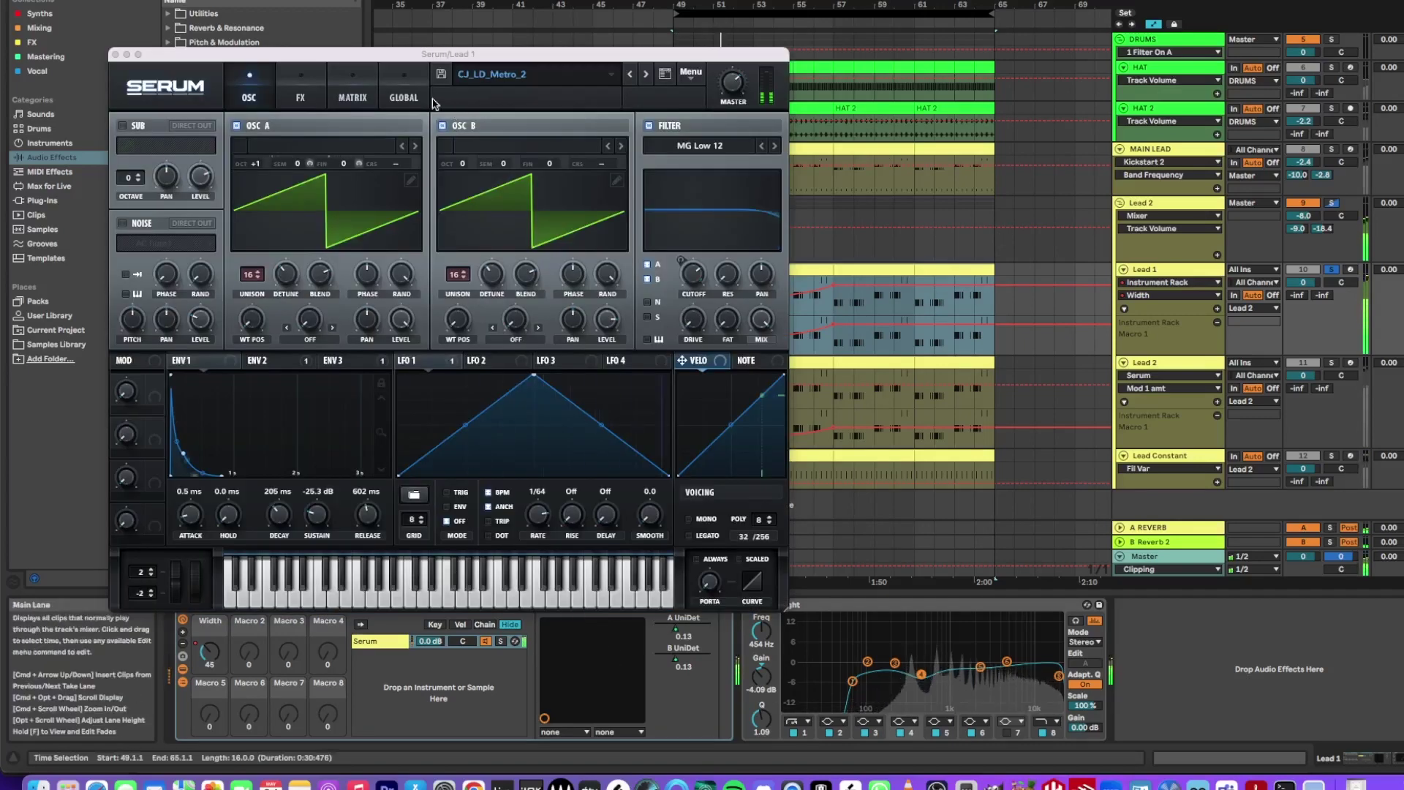
drag(439, 54, 335, 0)
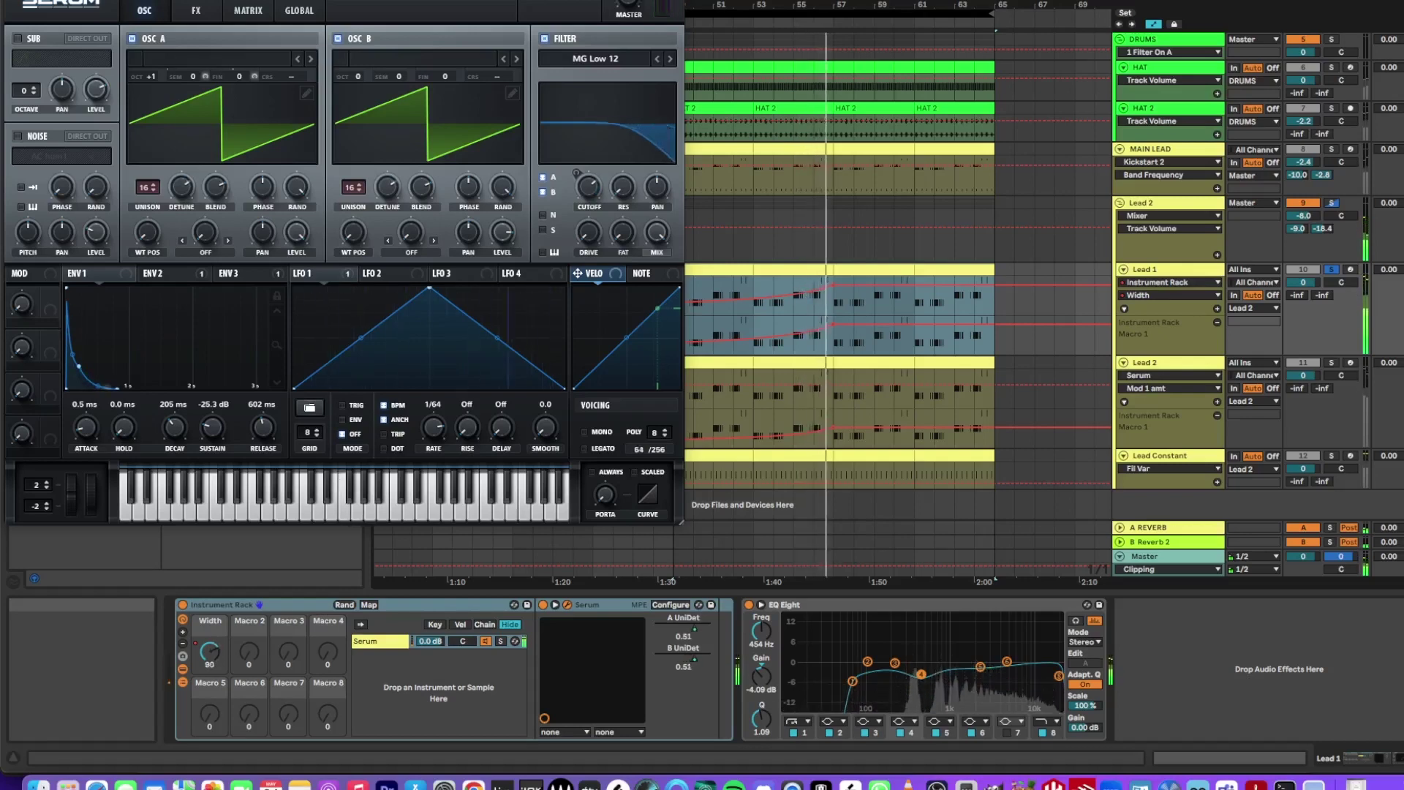
key(super+w)
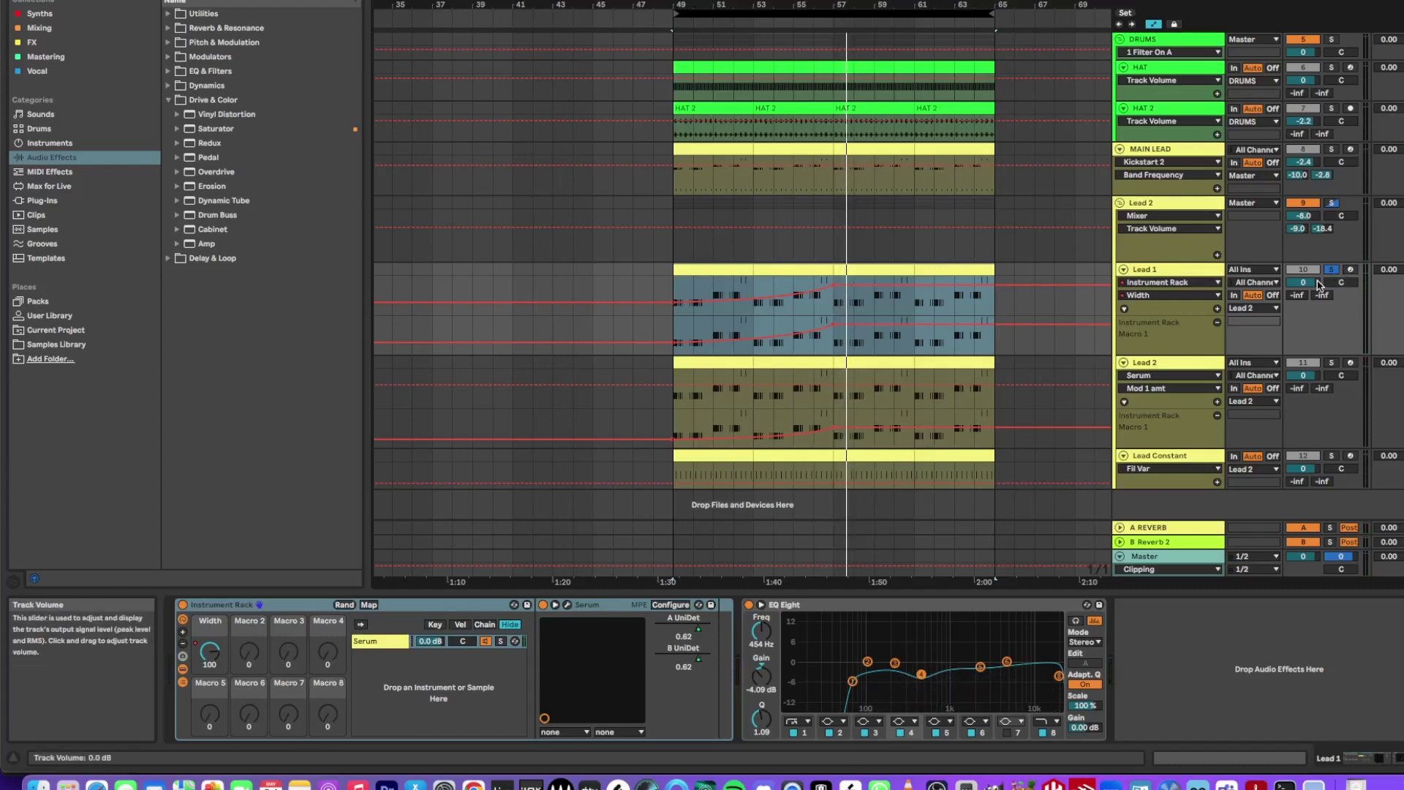
- Examine the Serum patch of the Lead 2 track inside the group, browse oscillator A's wavetable categories, and close the plug-in window
click(1170, 365)
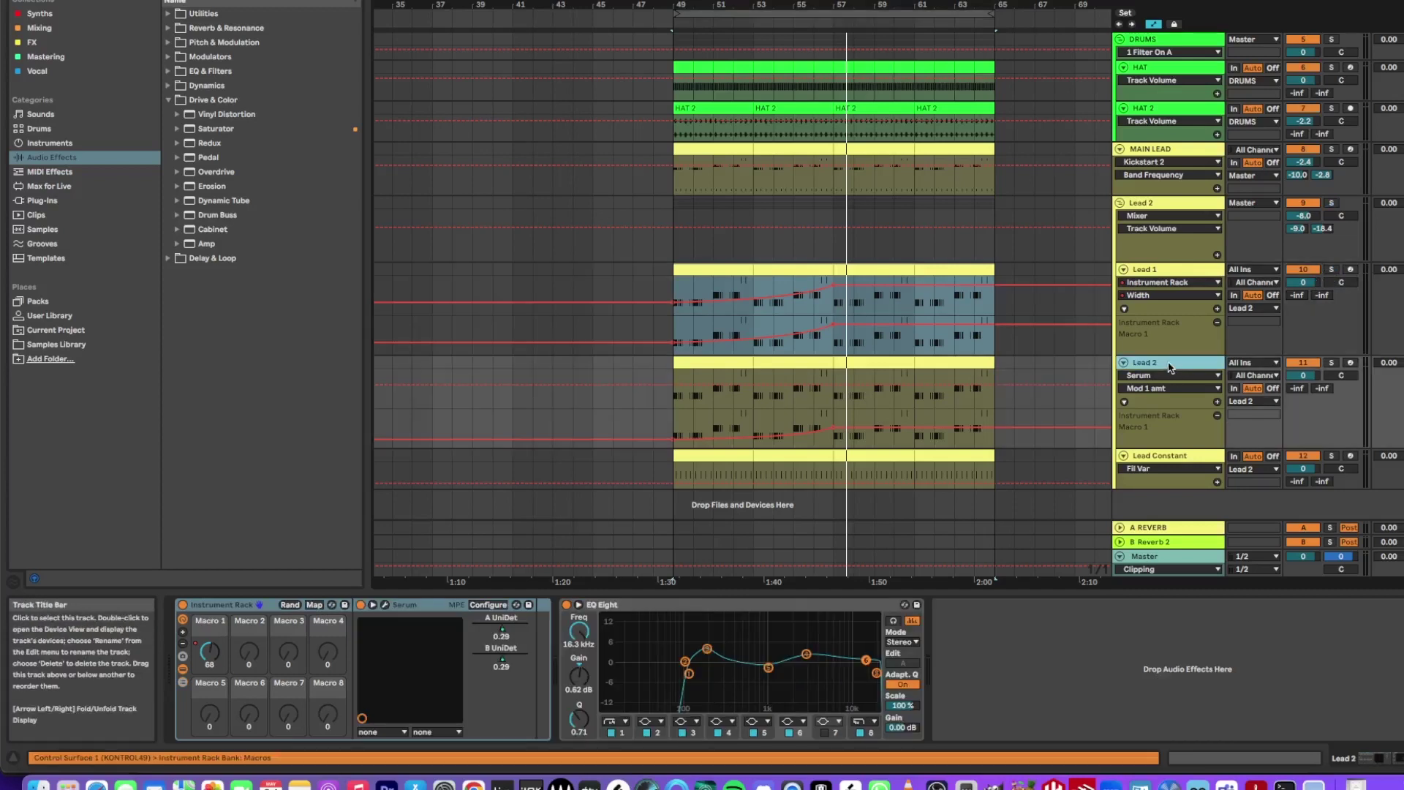
click(385, 605)
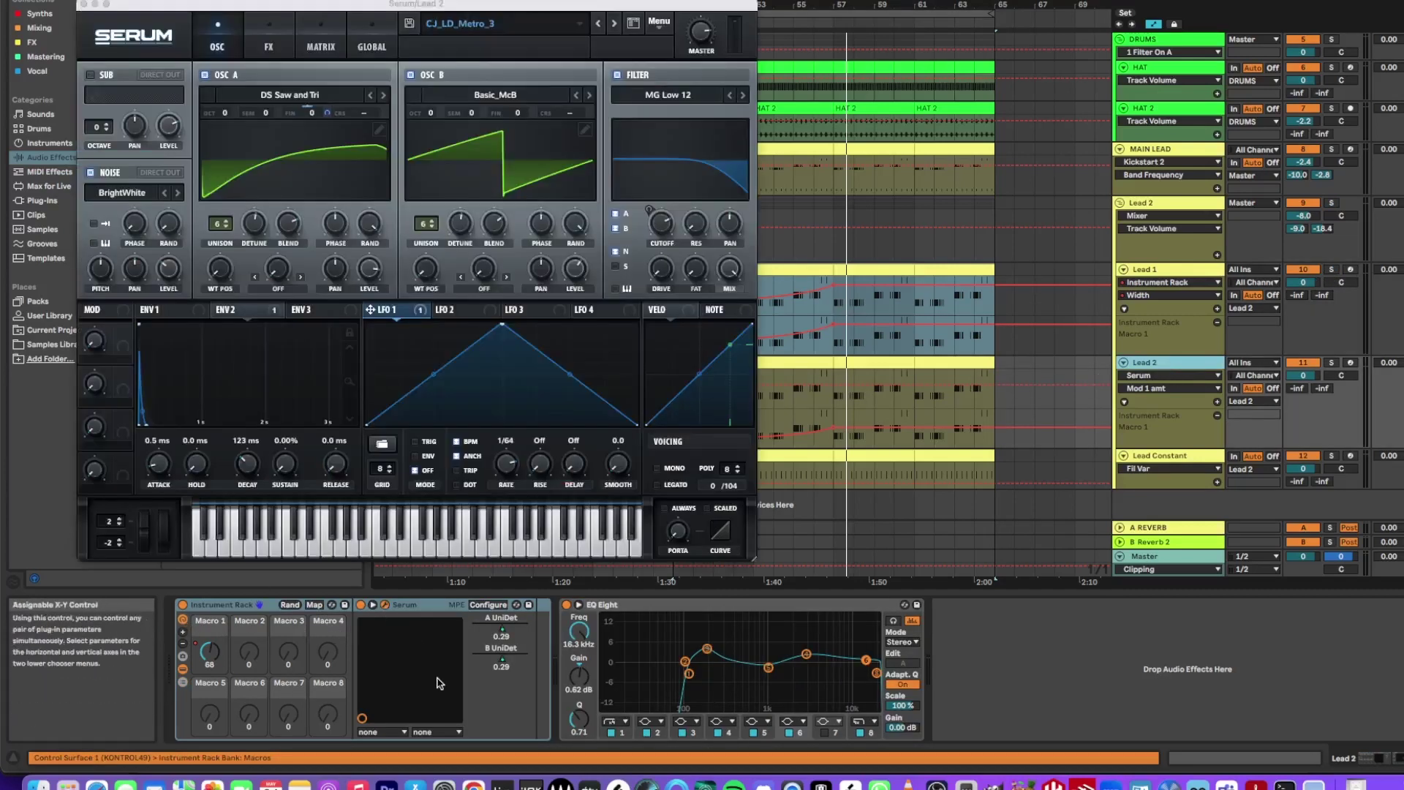
click(279, 97)
mouse_move(295, 149)
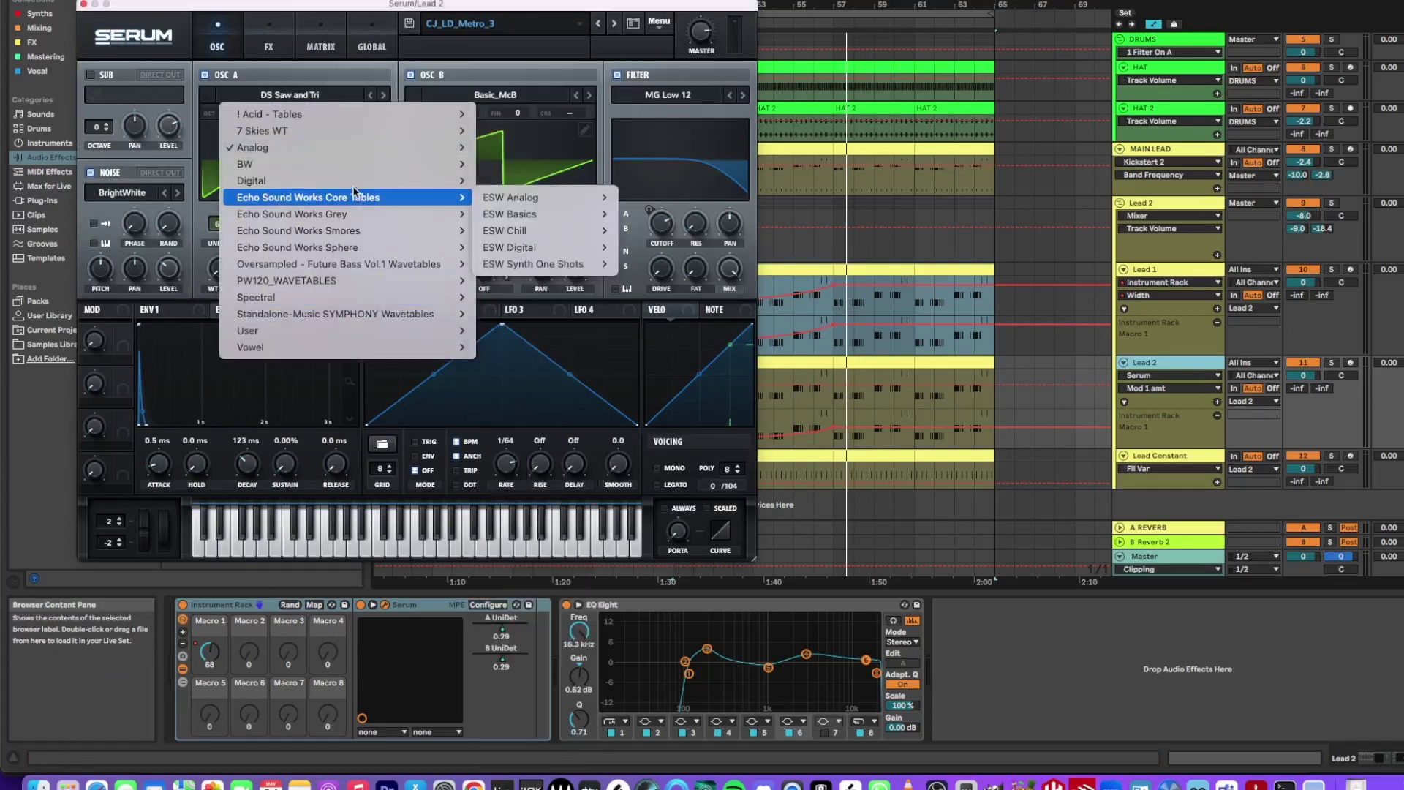
click(341, 15)
click(84, 4)
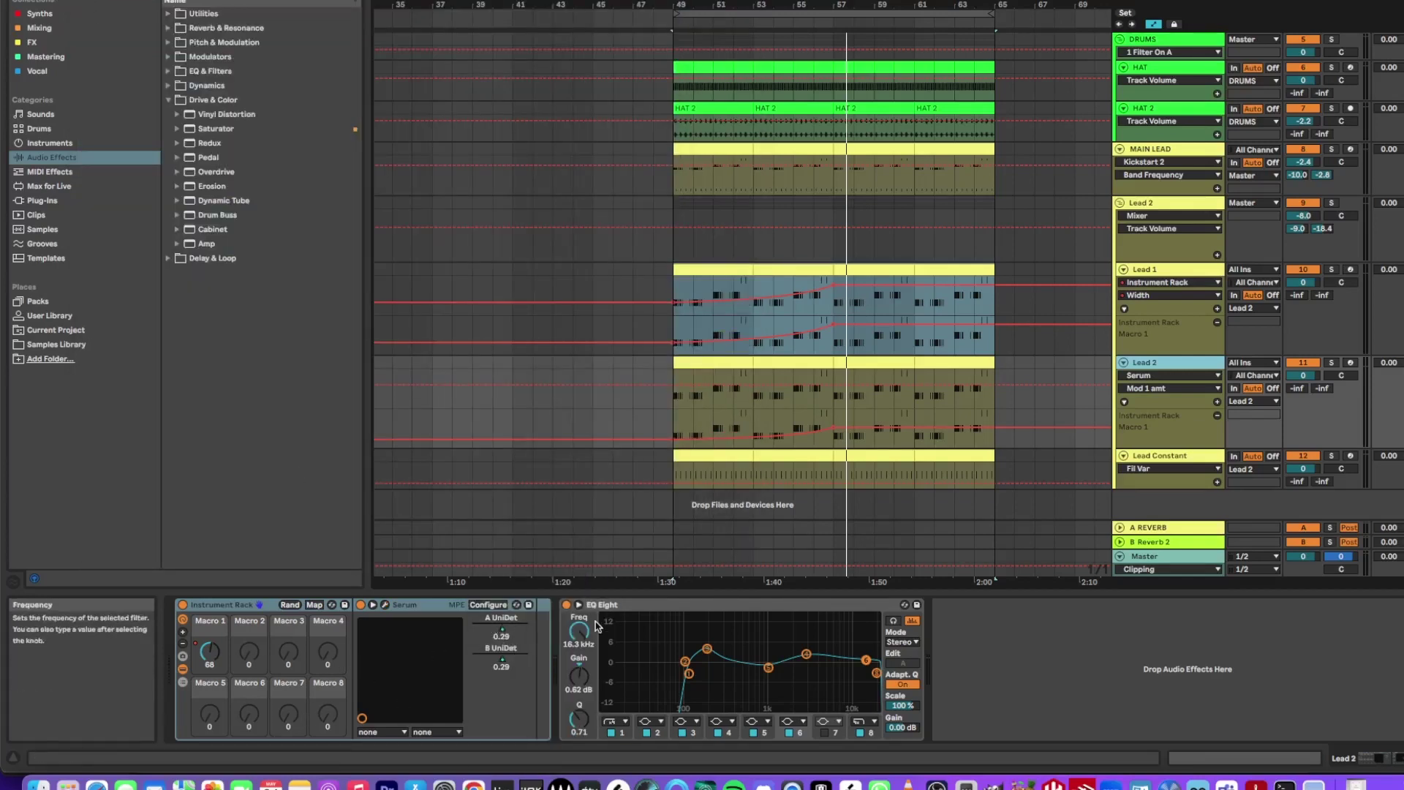
- Solo and play the inner Lead 2 track, and review the Lead 2 group's effects chain, including its StandardCLIP window
click(1331, 362)
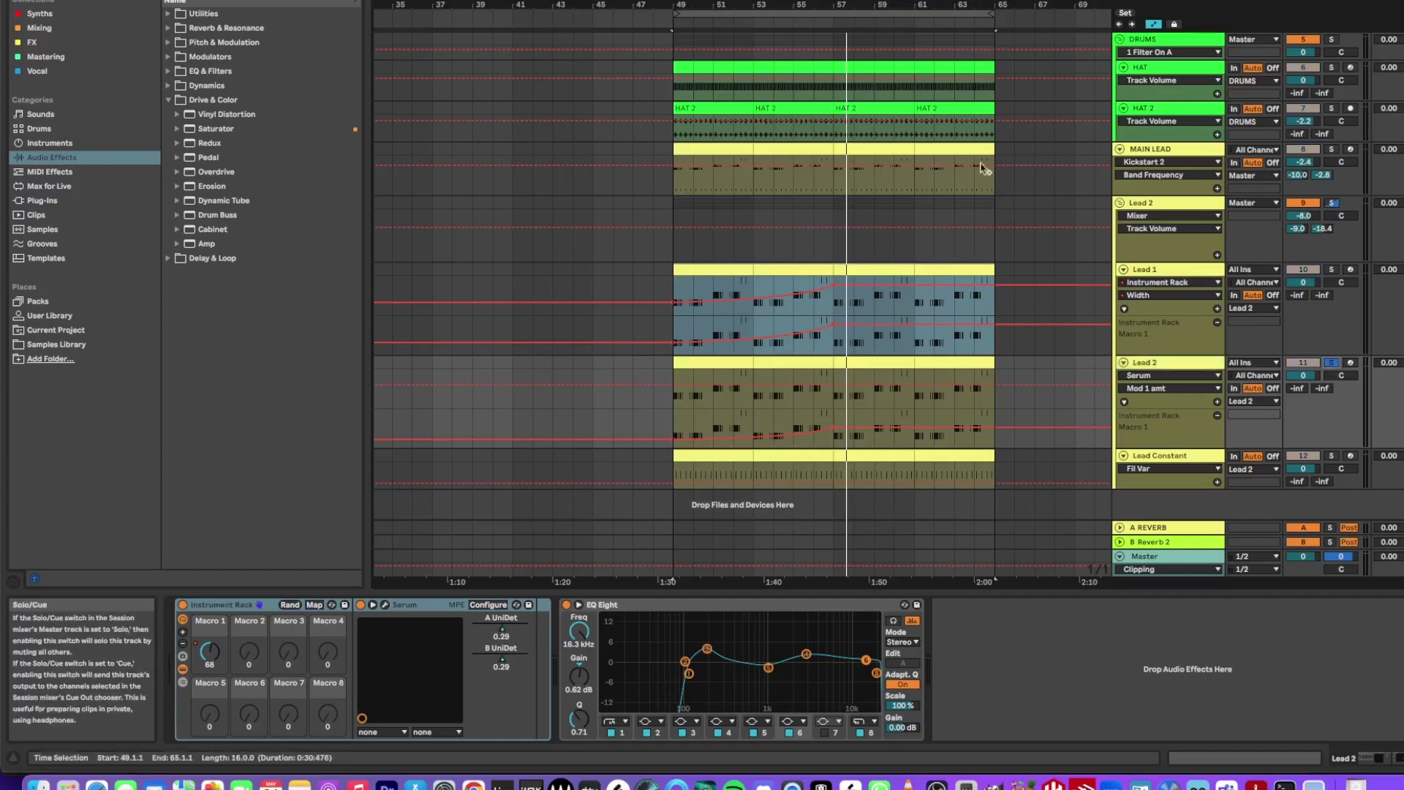
click(744, 21)
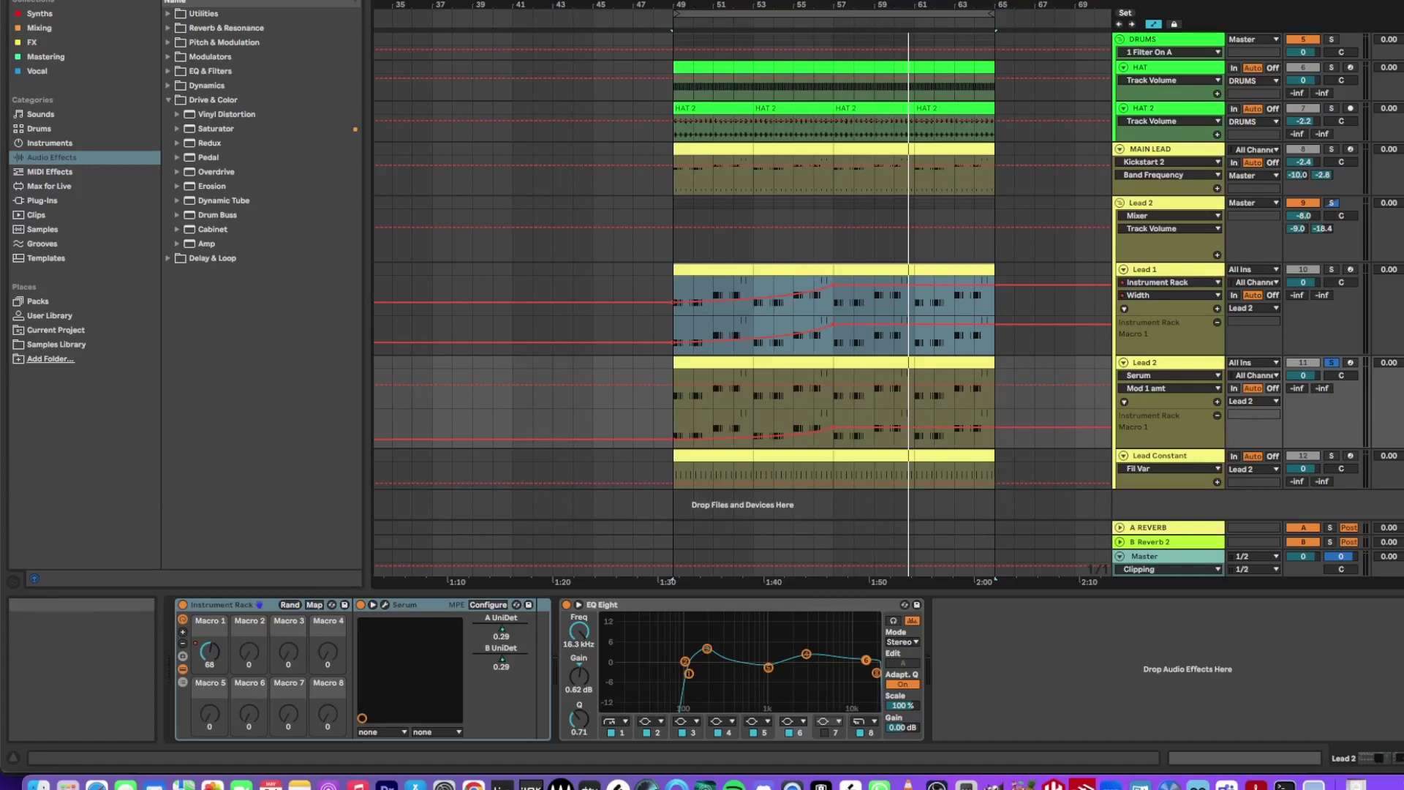
click(1169, 205)
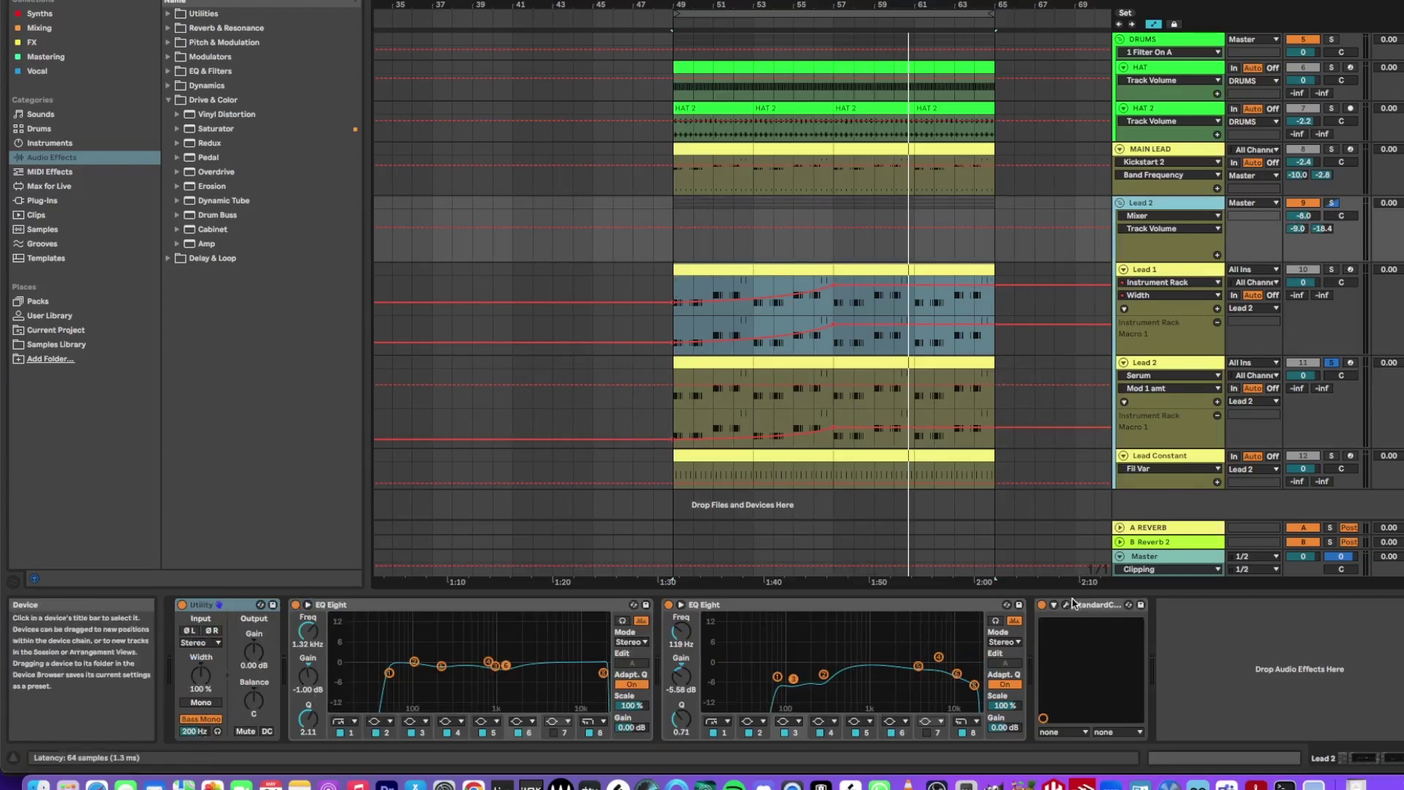
click(1067, 604)
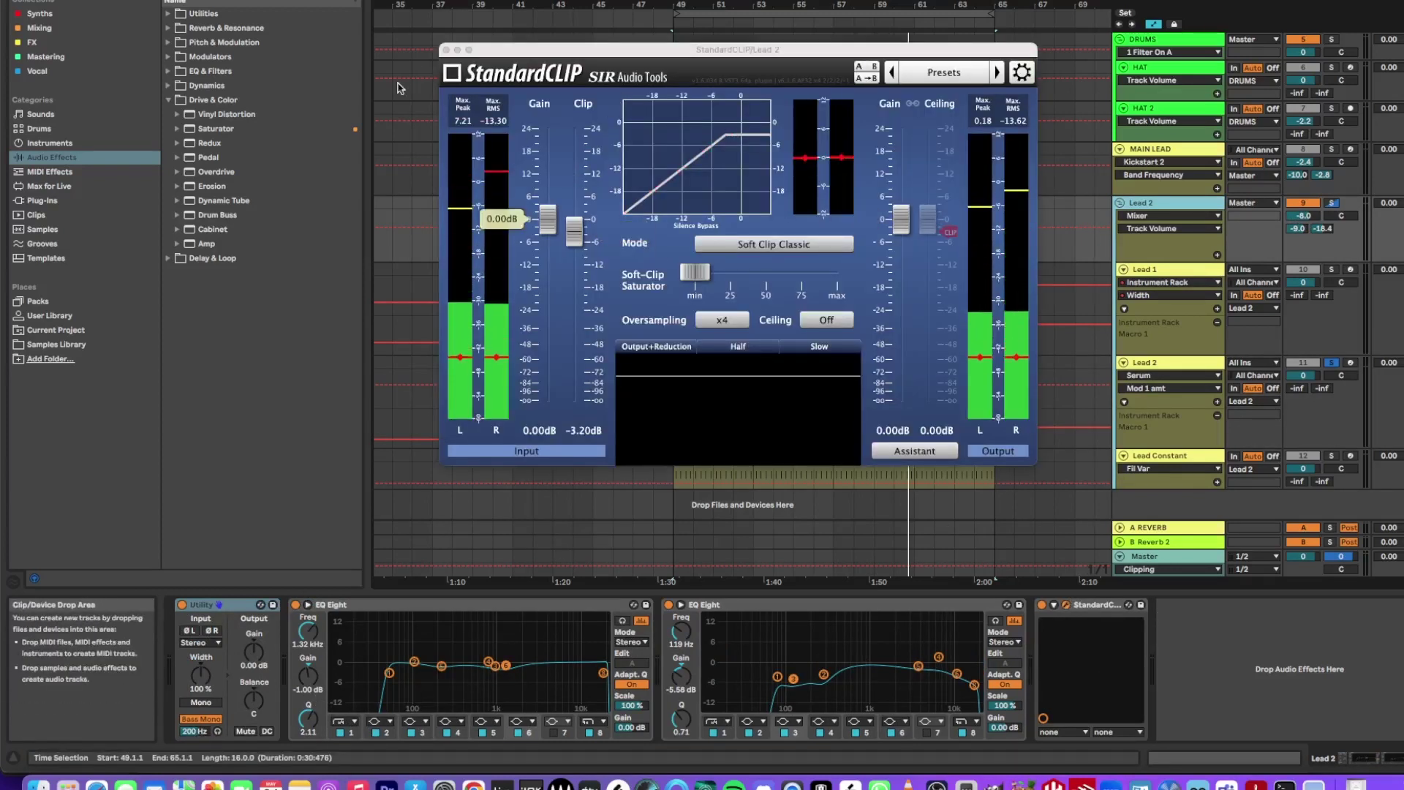
click(446, 50)
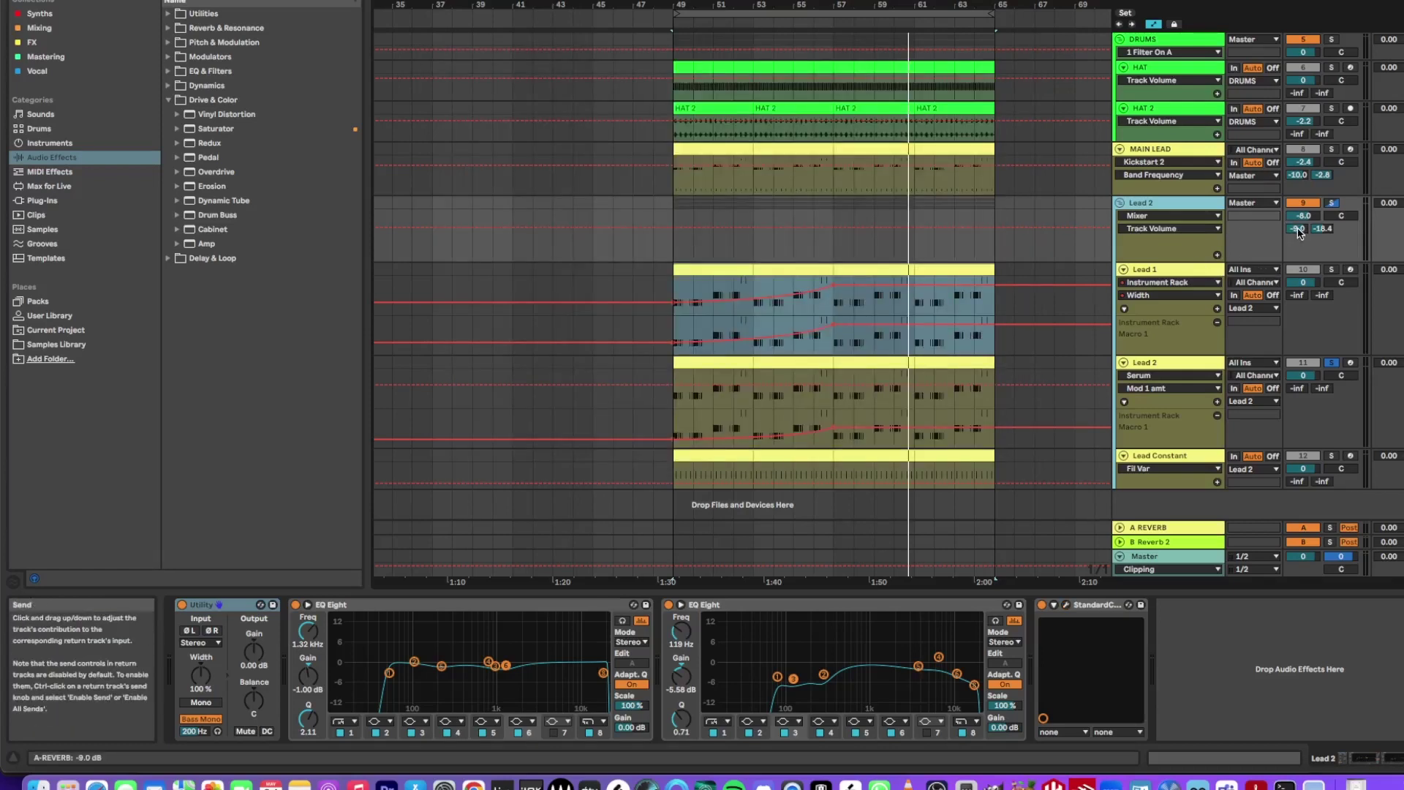
- Show the MAIN LEAD effects chain, and compare the device chains of the A REVERB and B Reverb 2 return tracks
click(1185, 153)
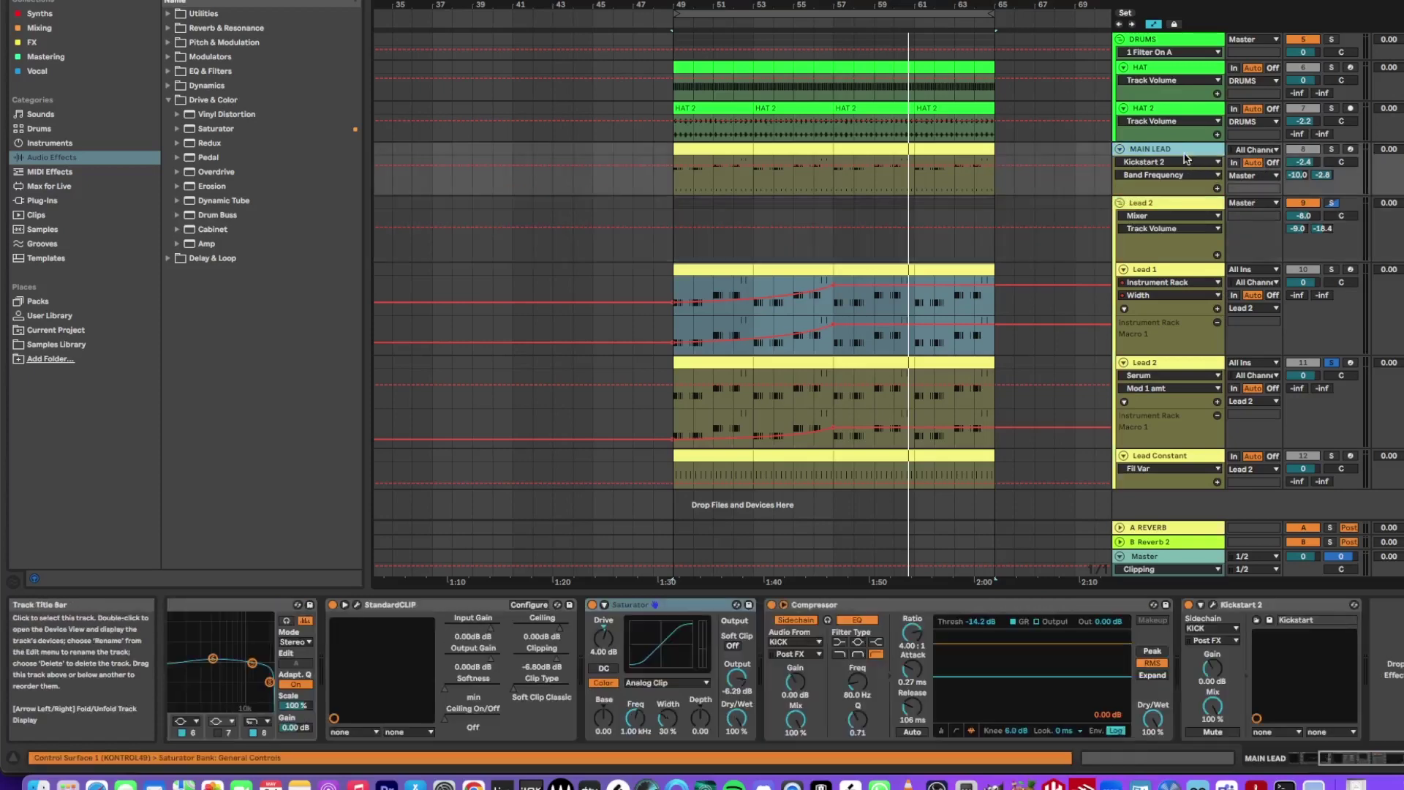
click(1168, 528)
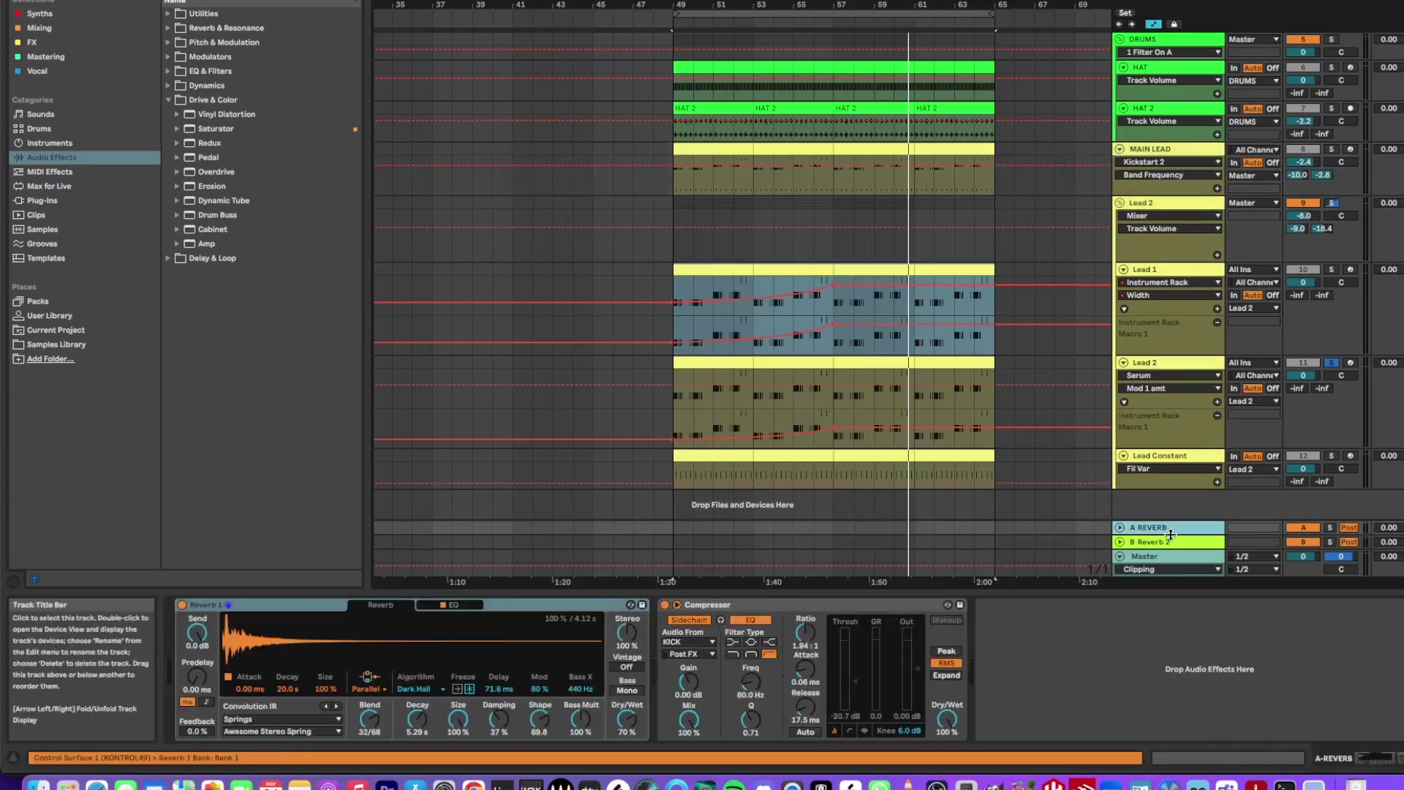
click(1174, 543)
click(1174, 530)
click(1175, 542)
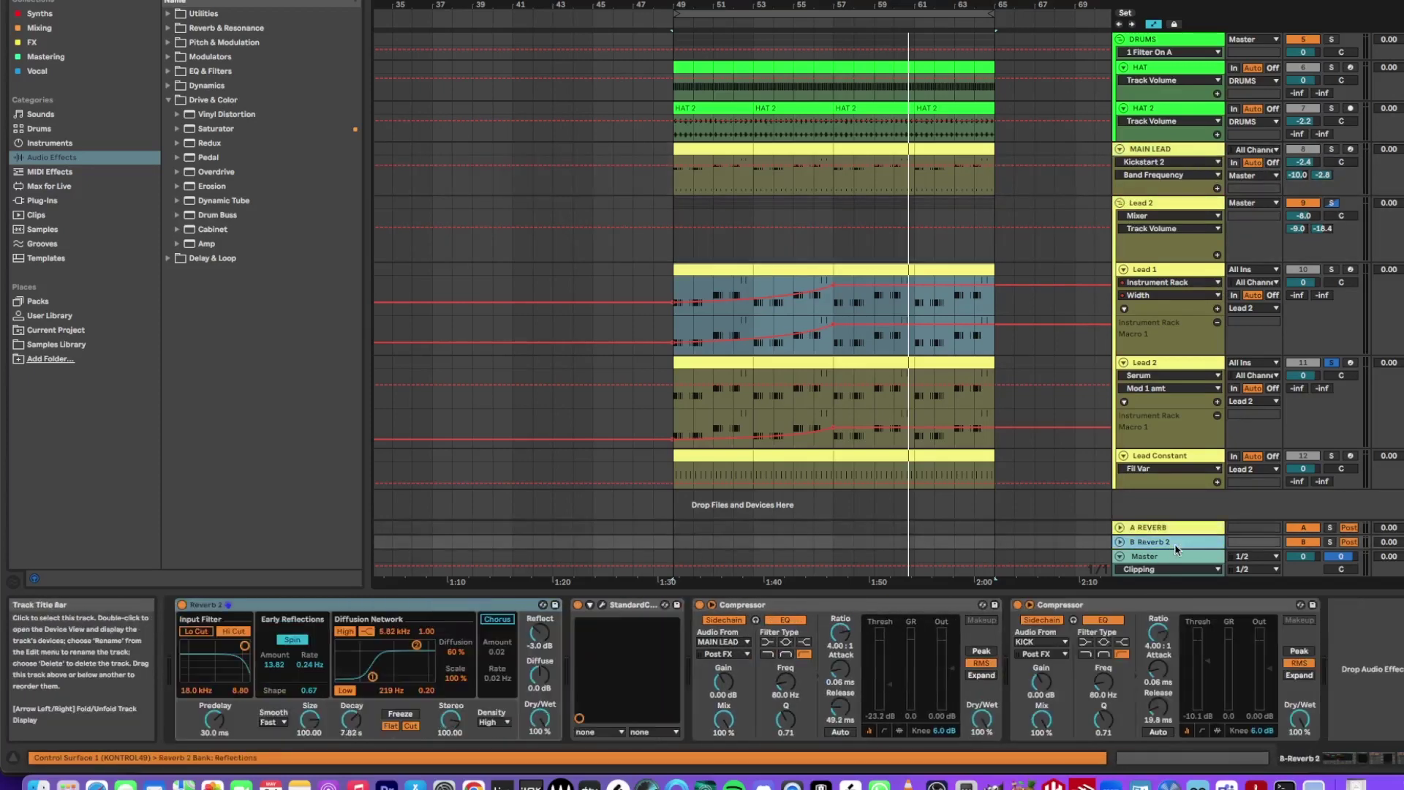
click(1178, 533)
click(1174, 543)
click(1175, 527)
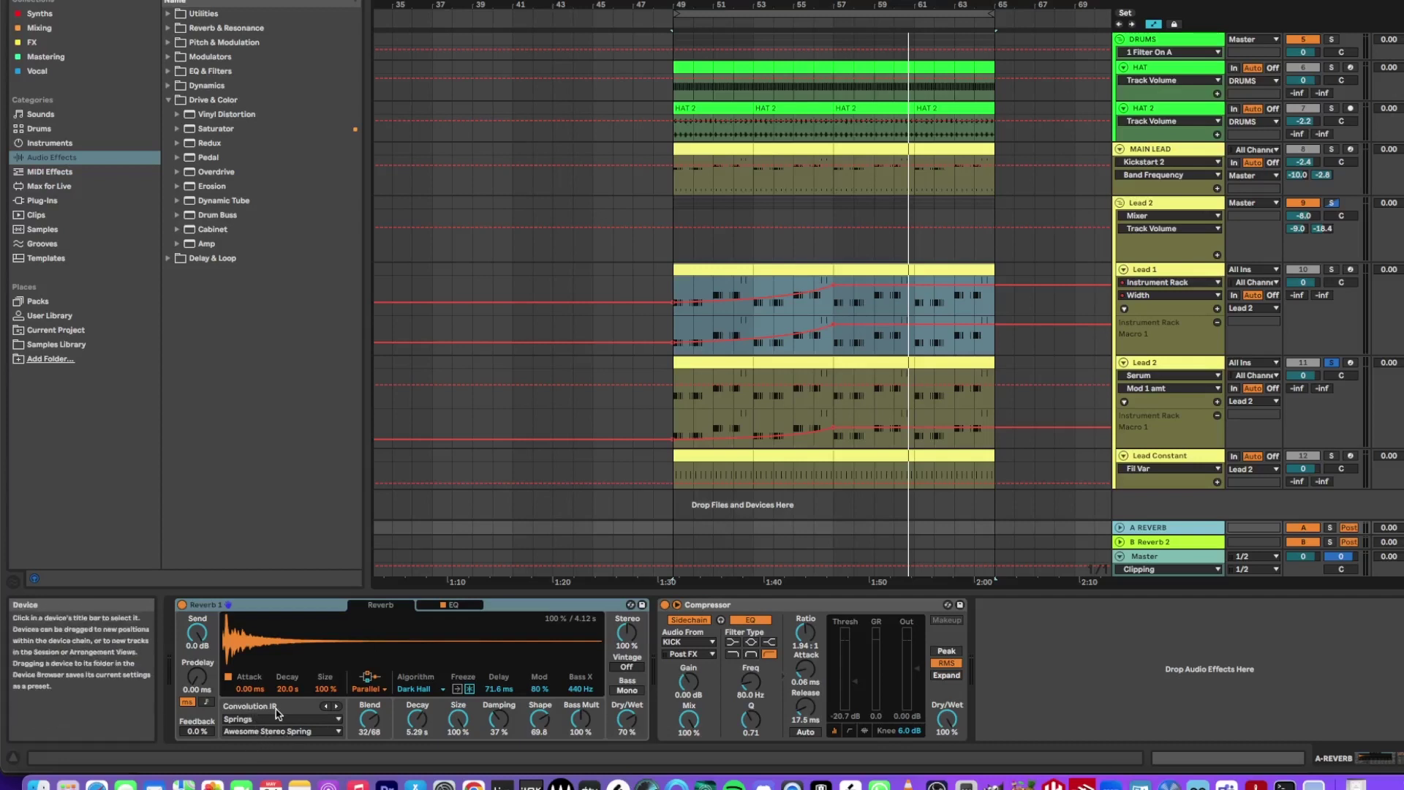
- Examine Reverb 1's convolution IR categories and EQ curve on A REVERB, and the return's kick-sidechained Compressor
click(256, 721)
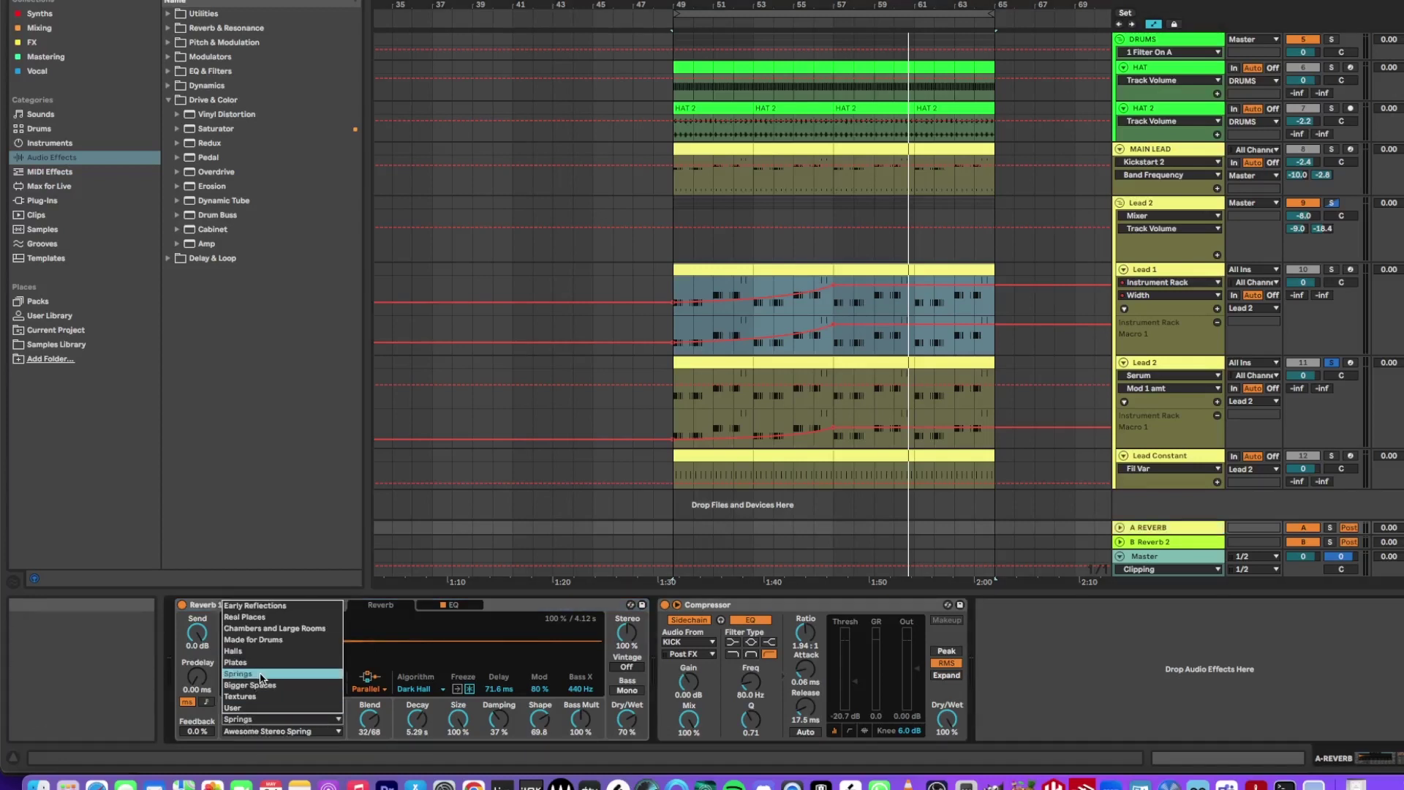
click(523, 609)
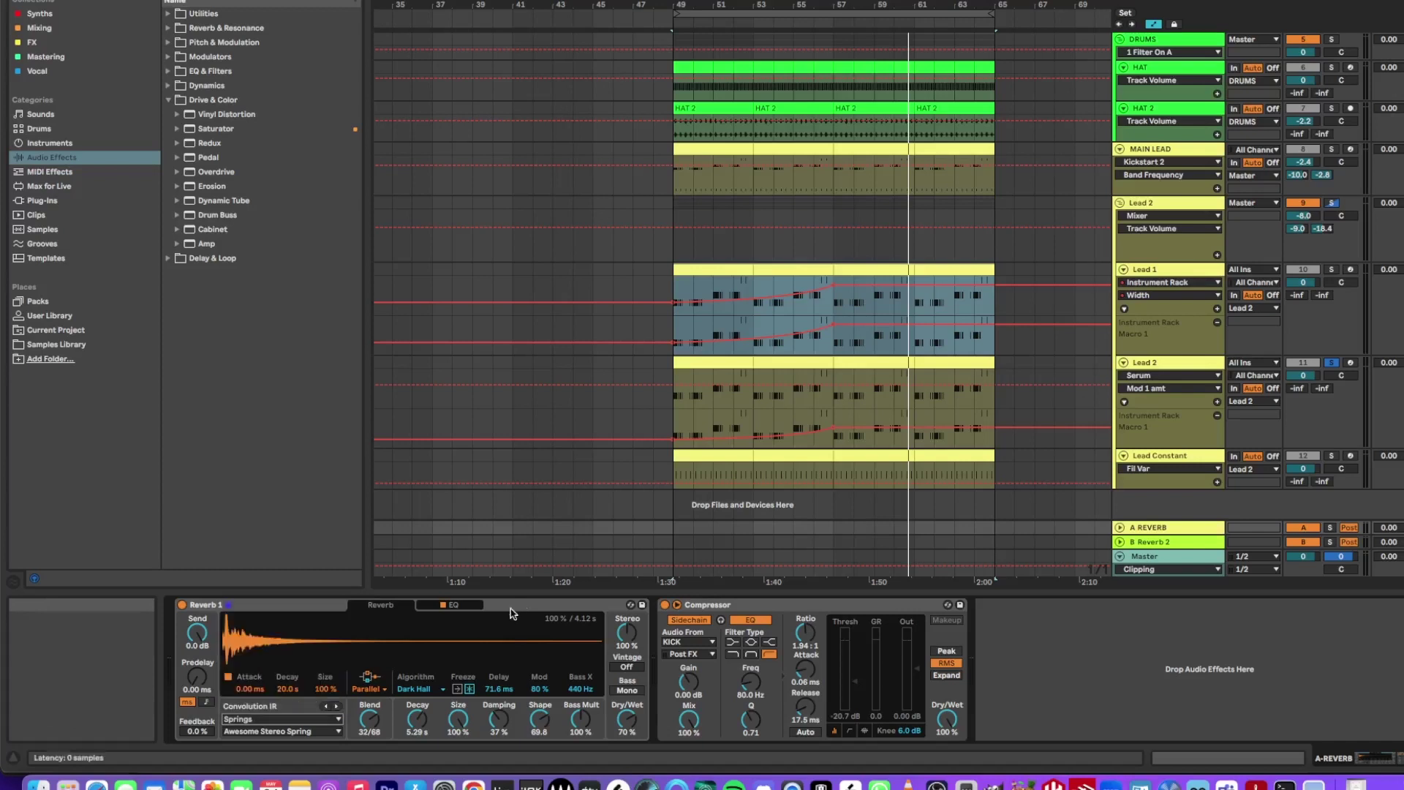
click(462, 605)
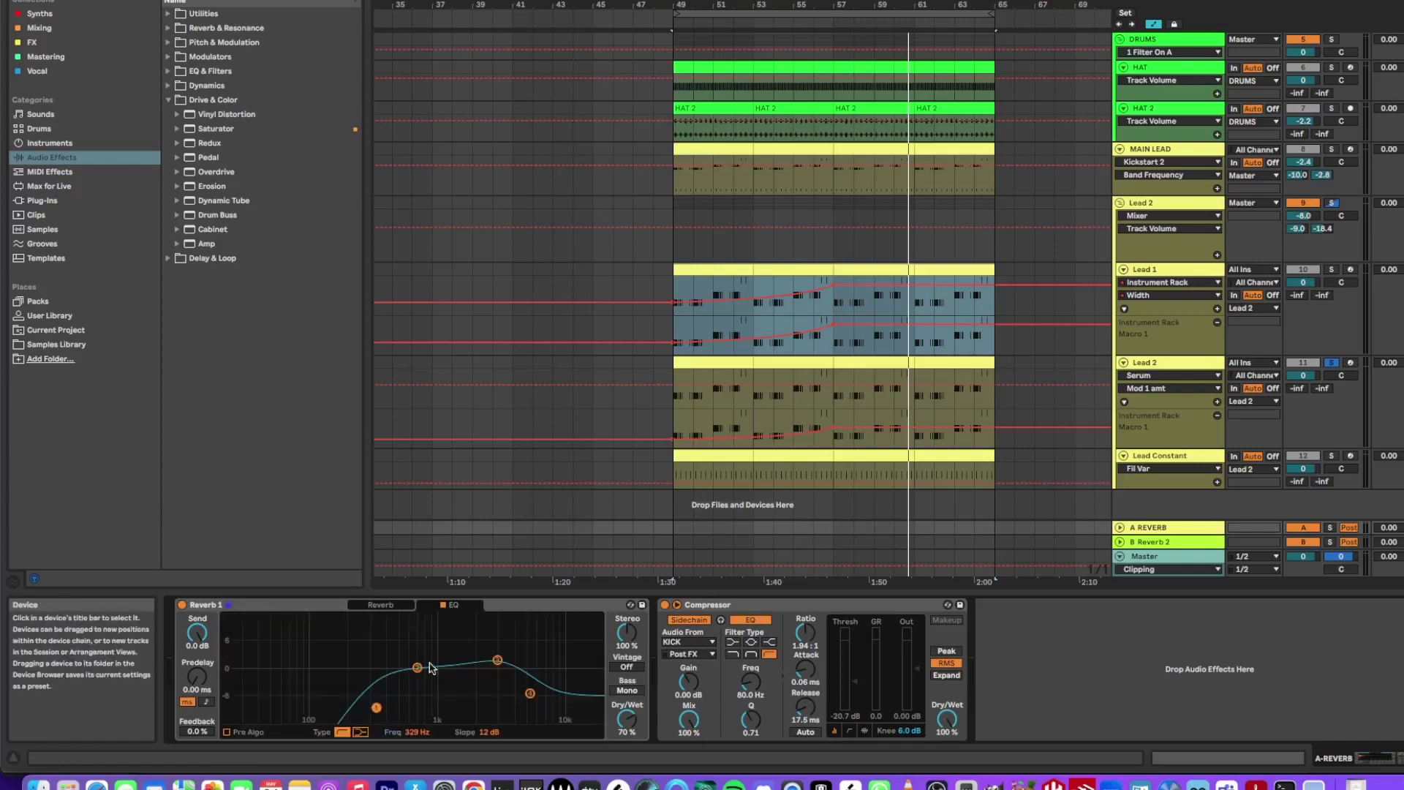
click(808, 605)
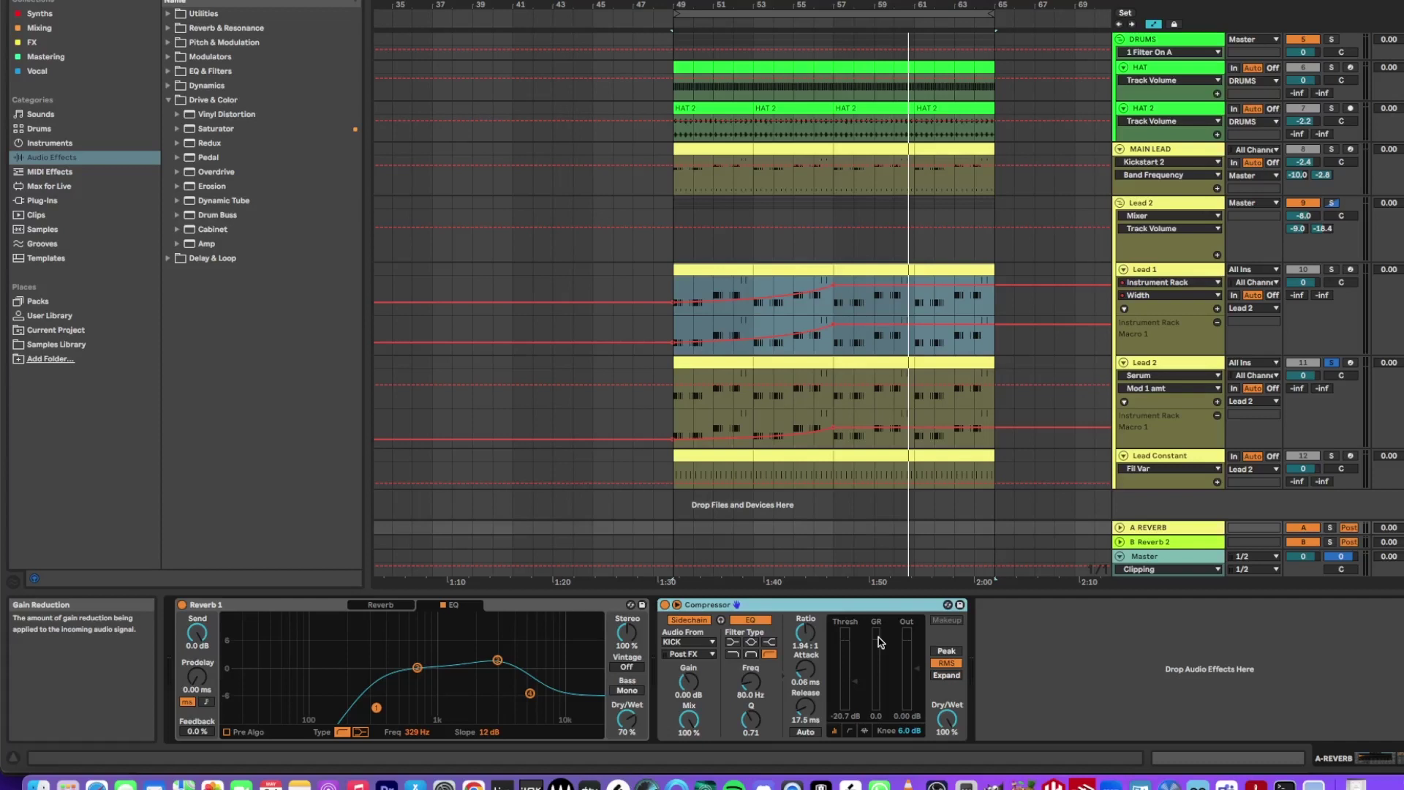
- Set the low filter frequency in Reverb 2's diffusion network to 166 Hz on the B Reverb 2 return
click(1166, 544)
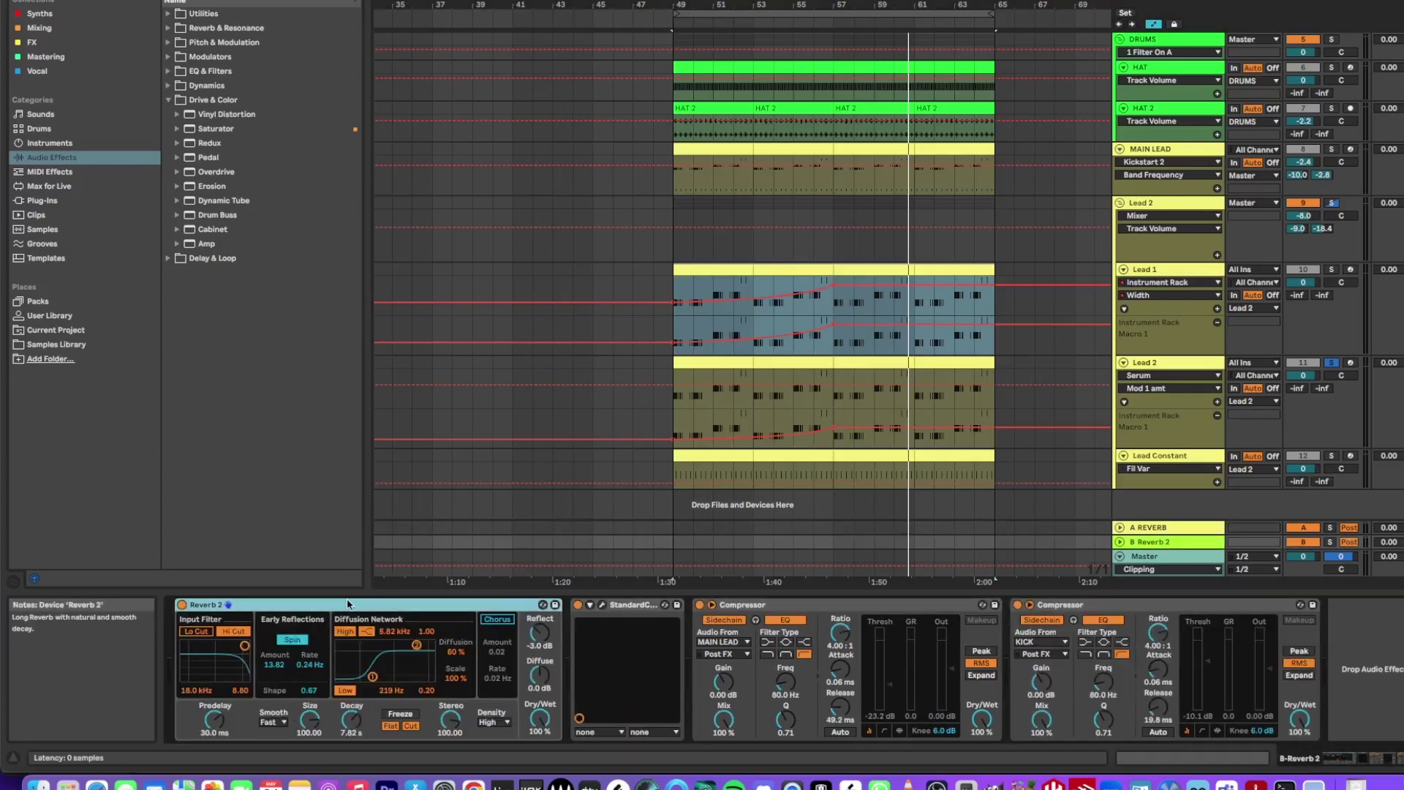
drag(376, 680, 369, 677)
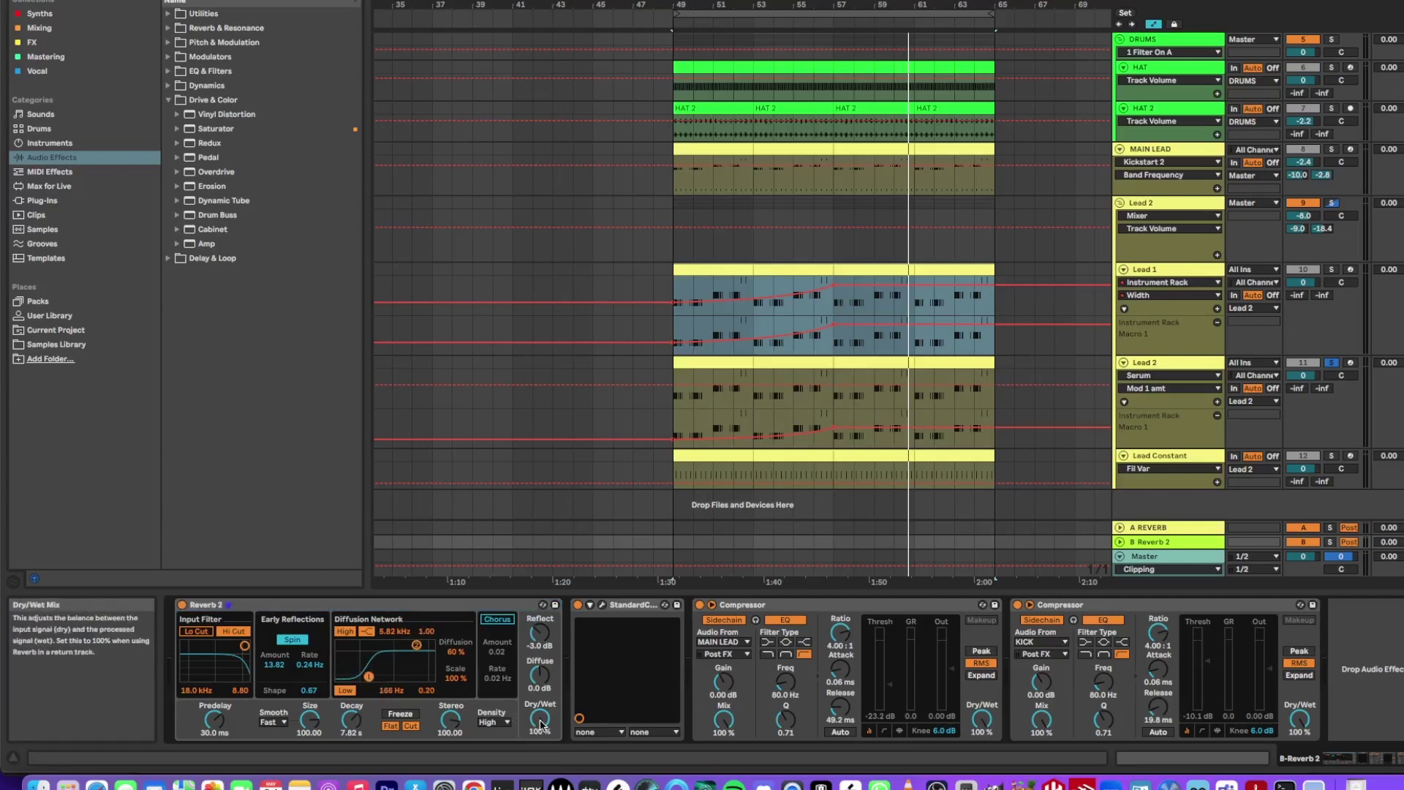
- Review StandardCLIP on the B Reverb 2 return, close its window, and inspect the two Compressors sidechained from MAIN LEAD and KICK
click(602, 605)
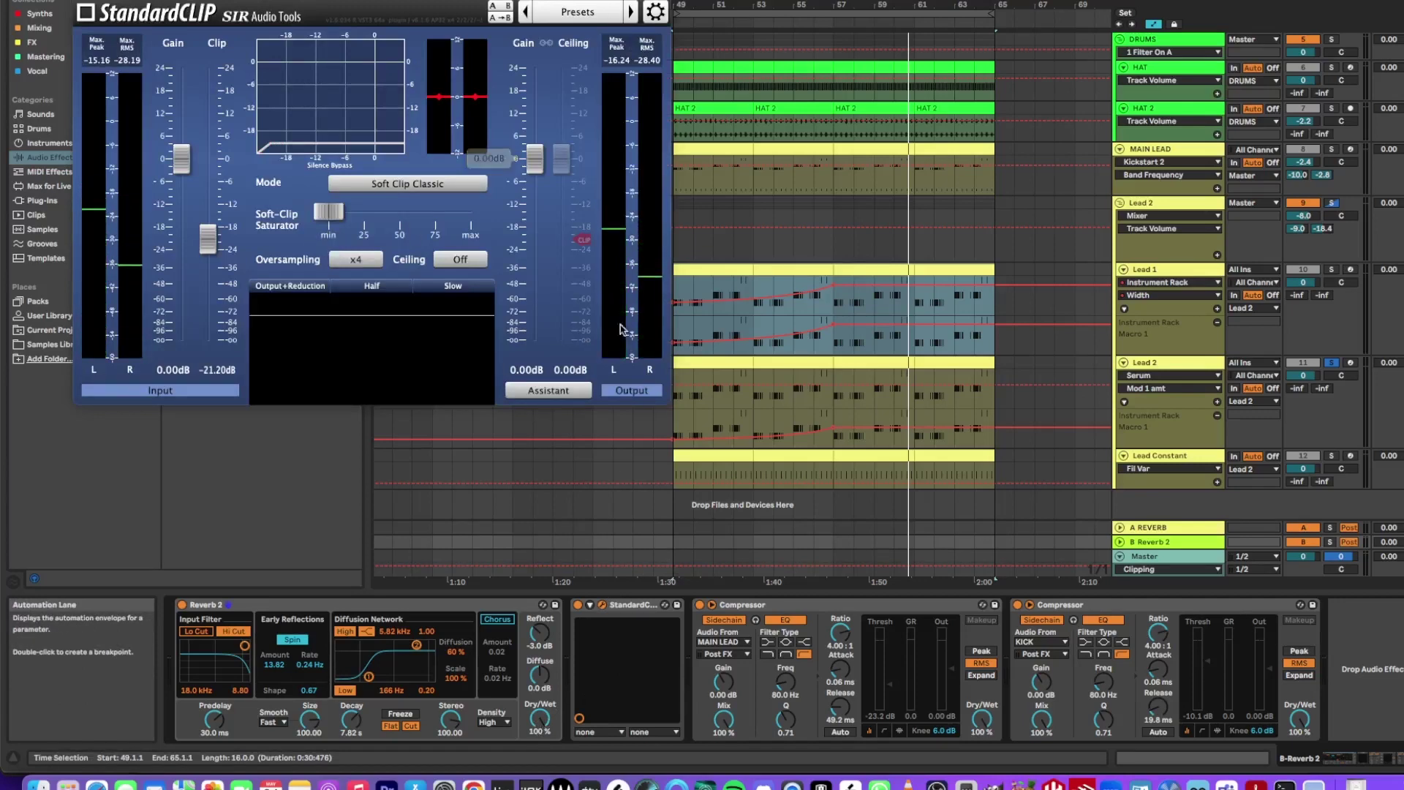
mouse_move(182, 158)
key(super+alt+p)
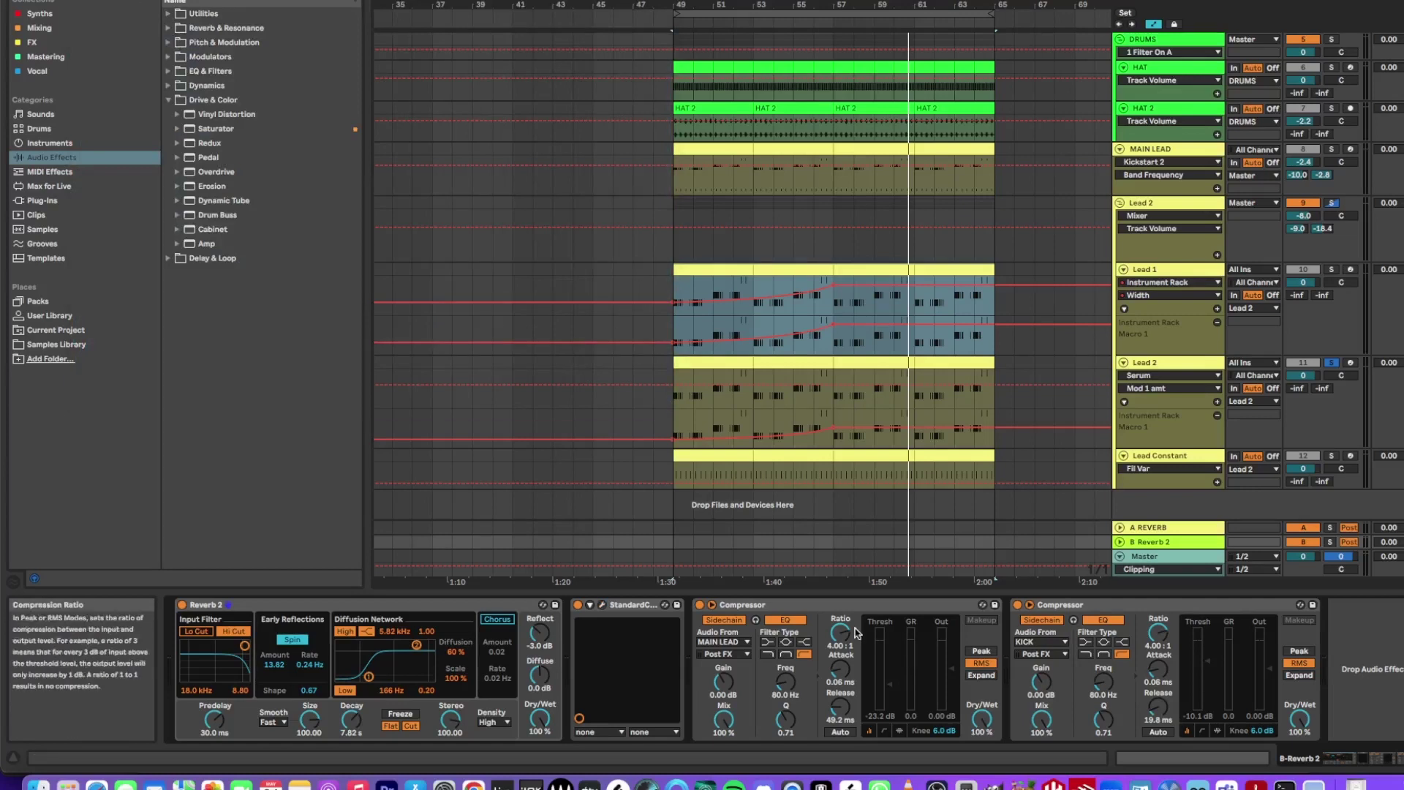
click(824, 610)
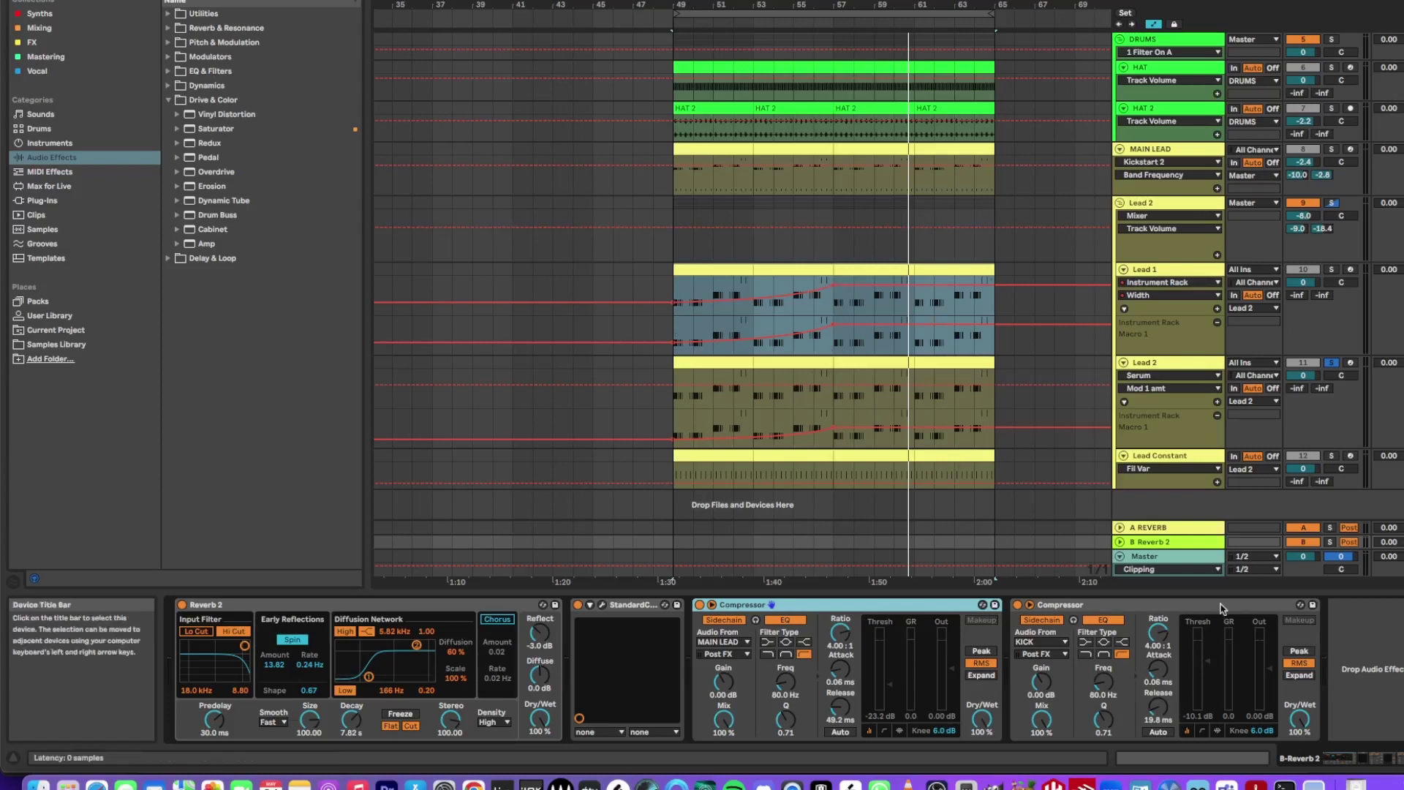
click(1104, 646)
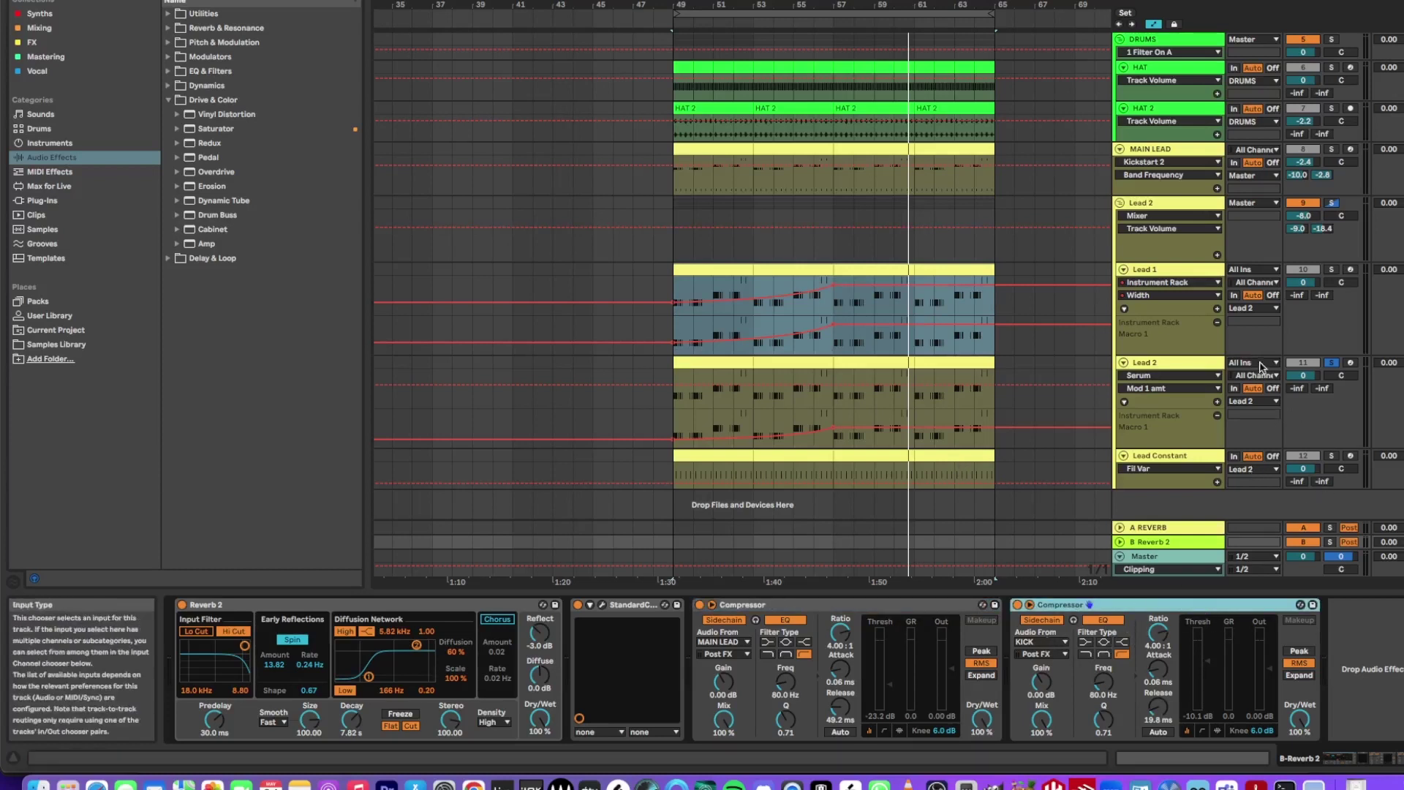
- Fold the MAIN LEAD track, the Lead 2 group and the BASS BUS group, and select the KICK track
click(1114, 151)
click(1119, 149)
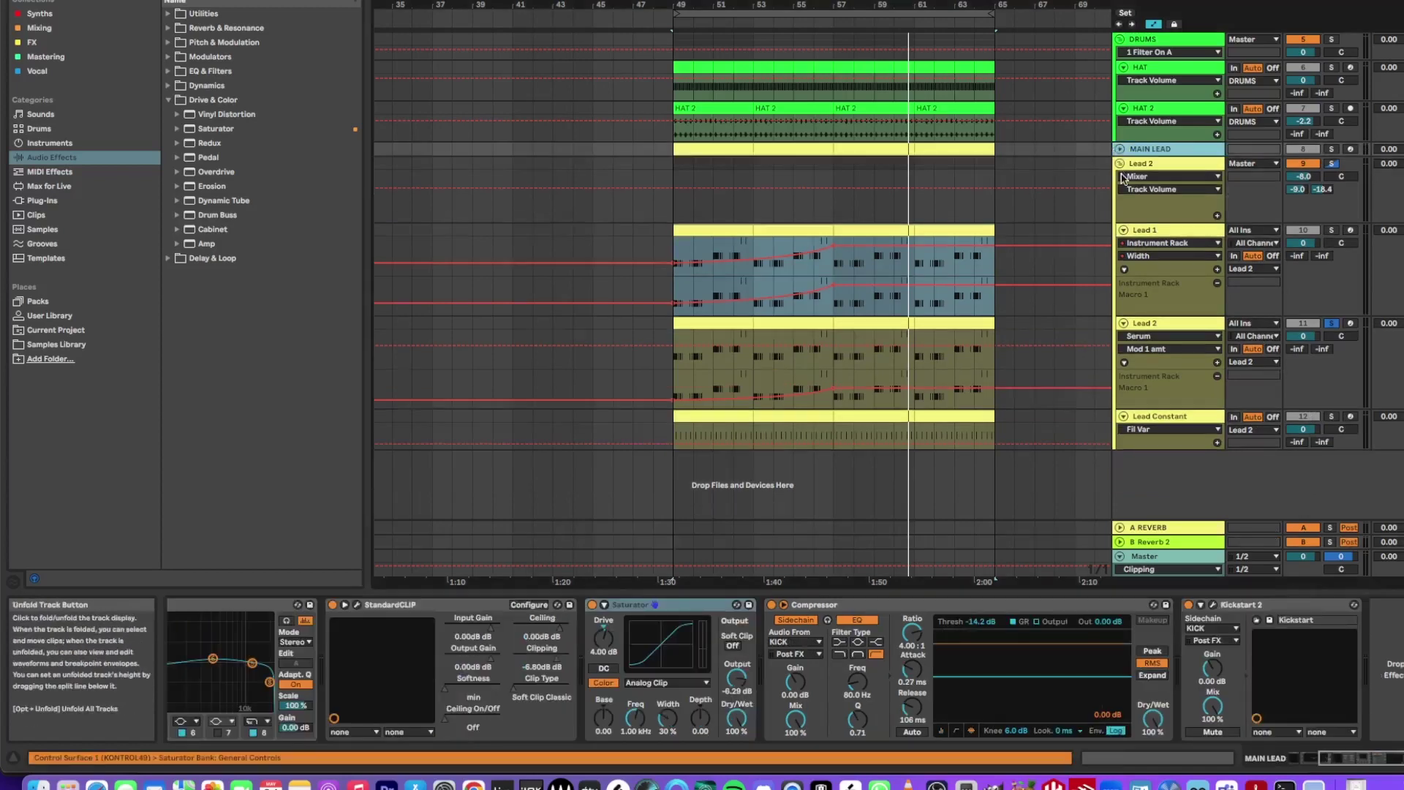
scroll(1198, 364, up, 5)
click(1180, 344)
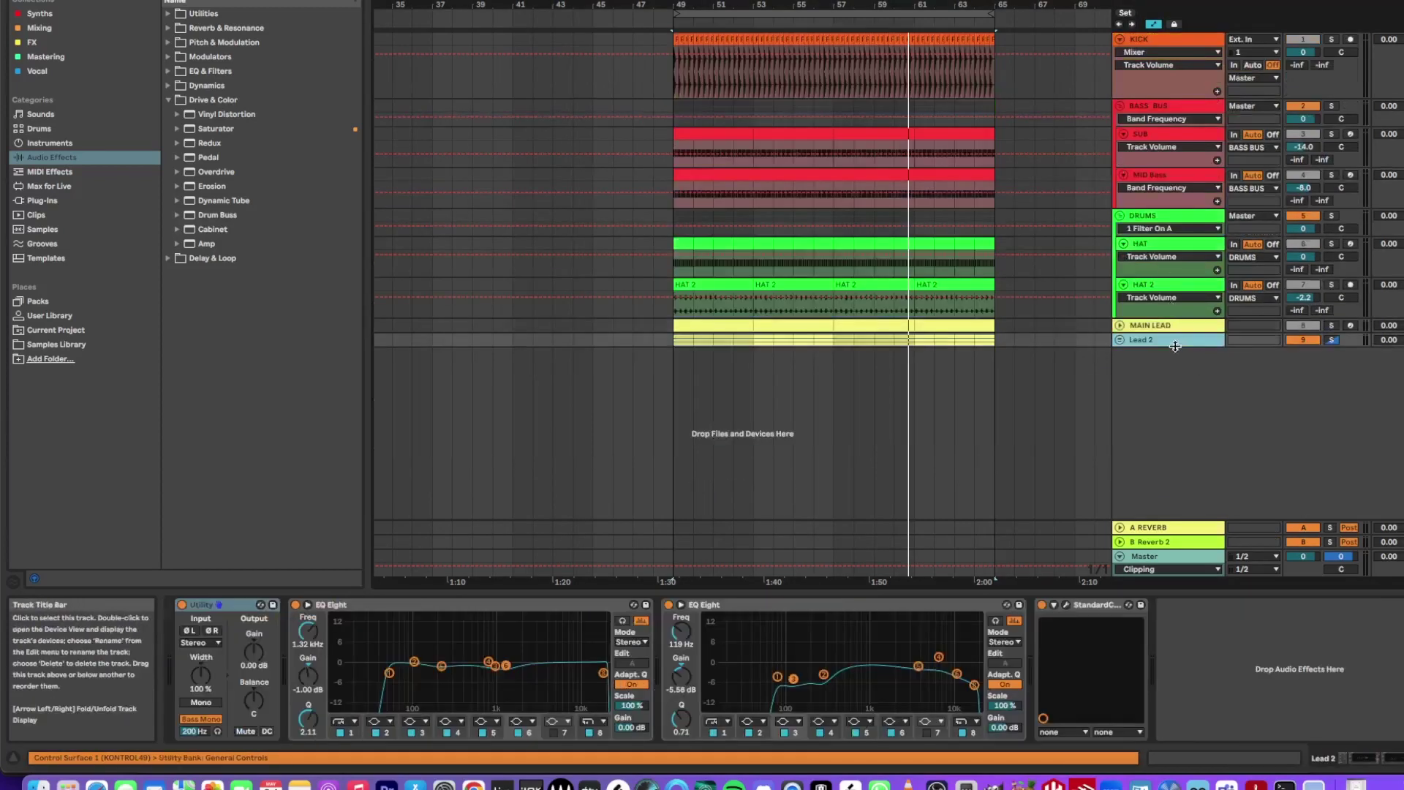
click(1120, 105)
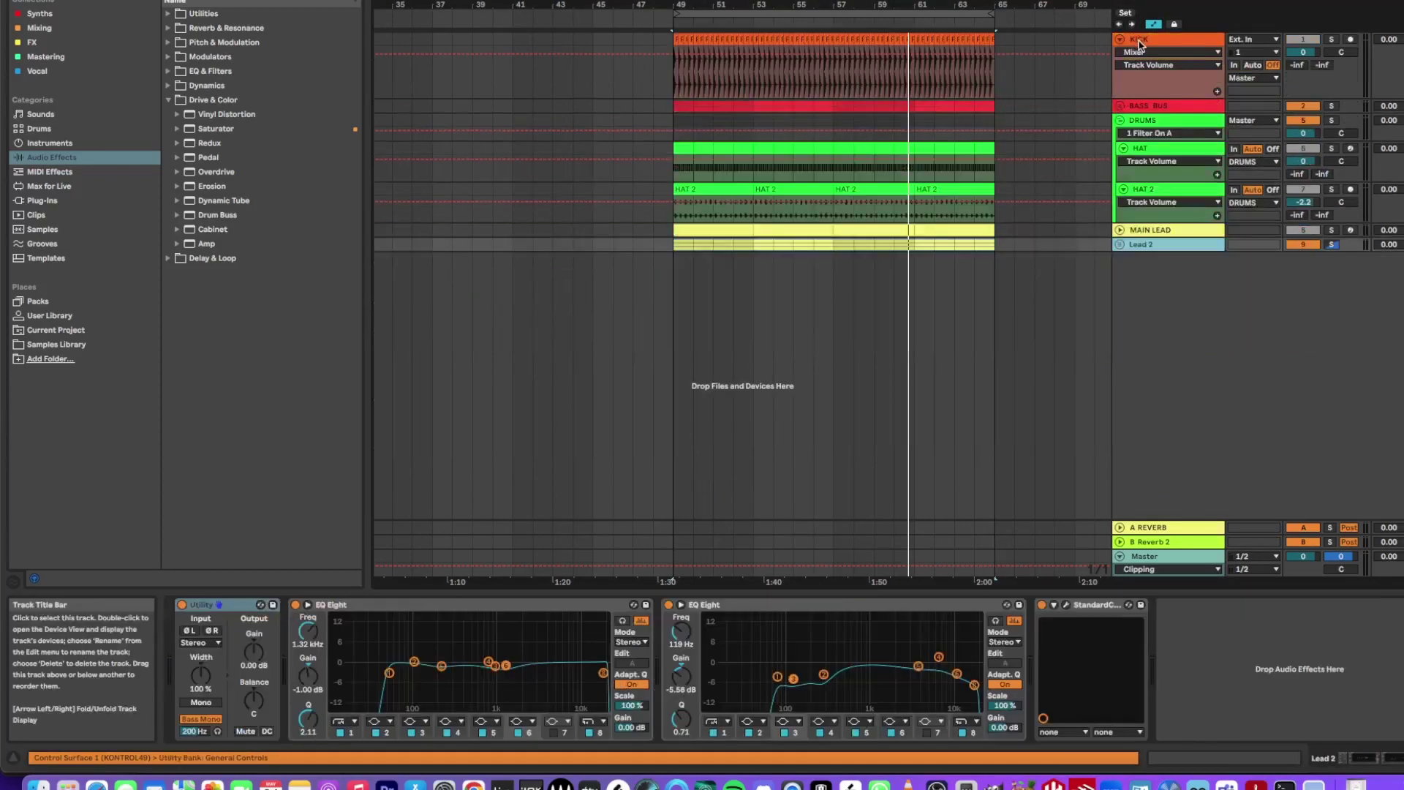
click(1139, 36)
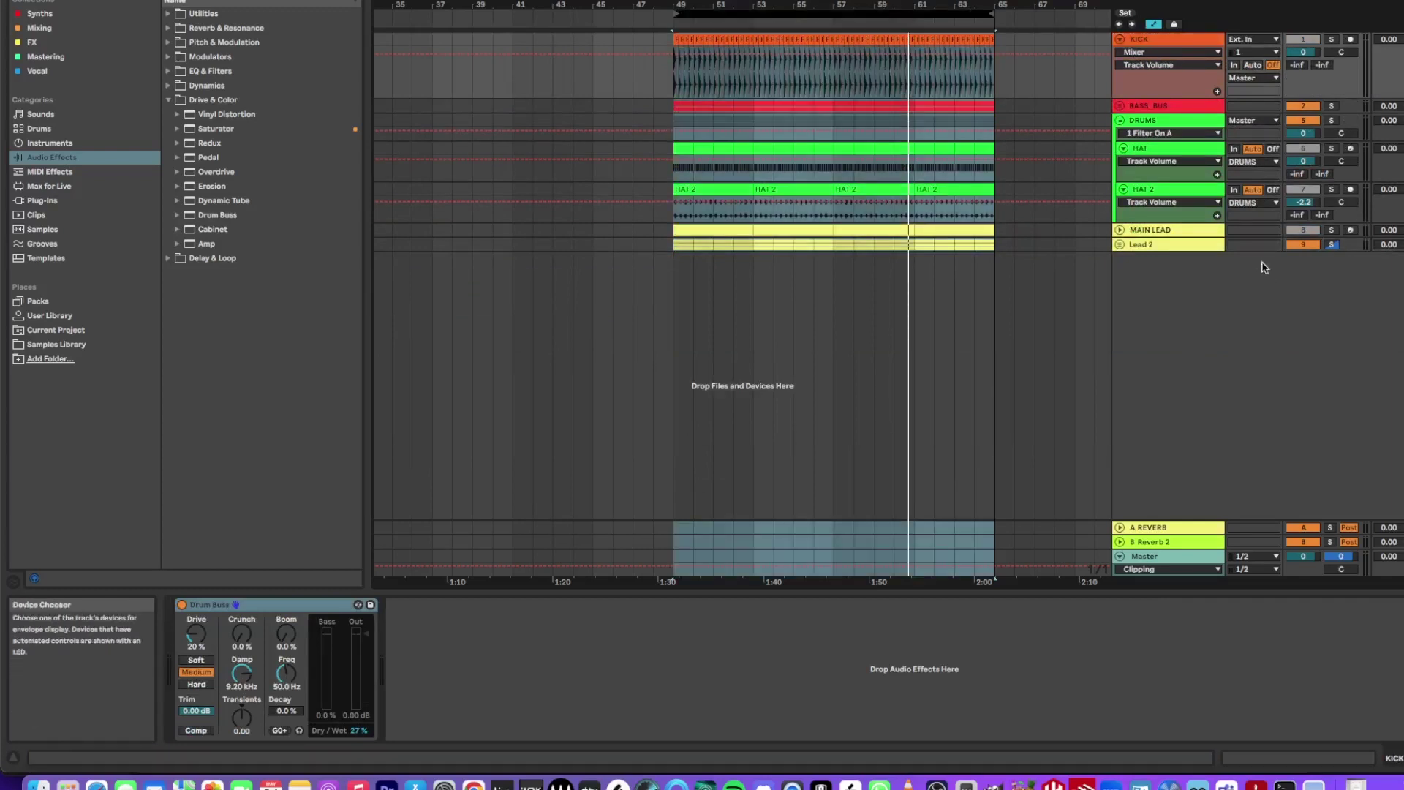
- Unfold the MAIN LEAD track and the Lead 2 group
click(1120, 229)
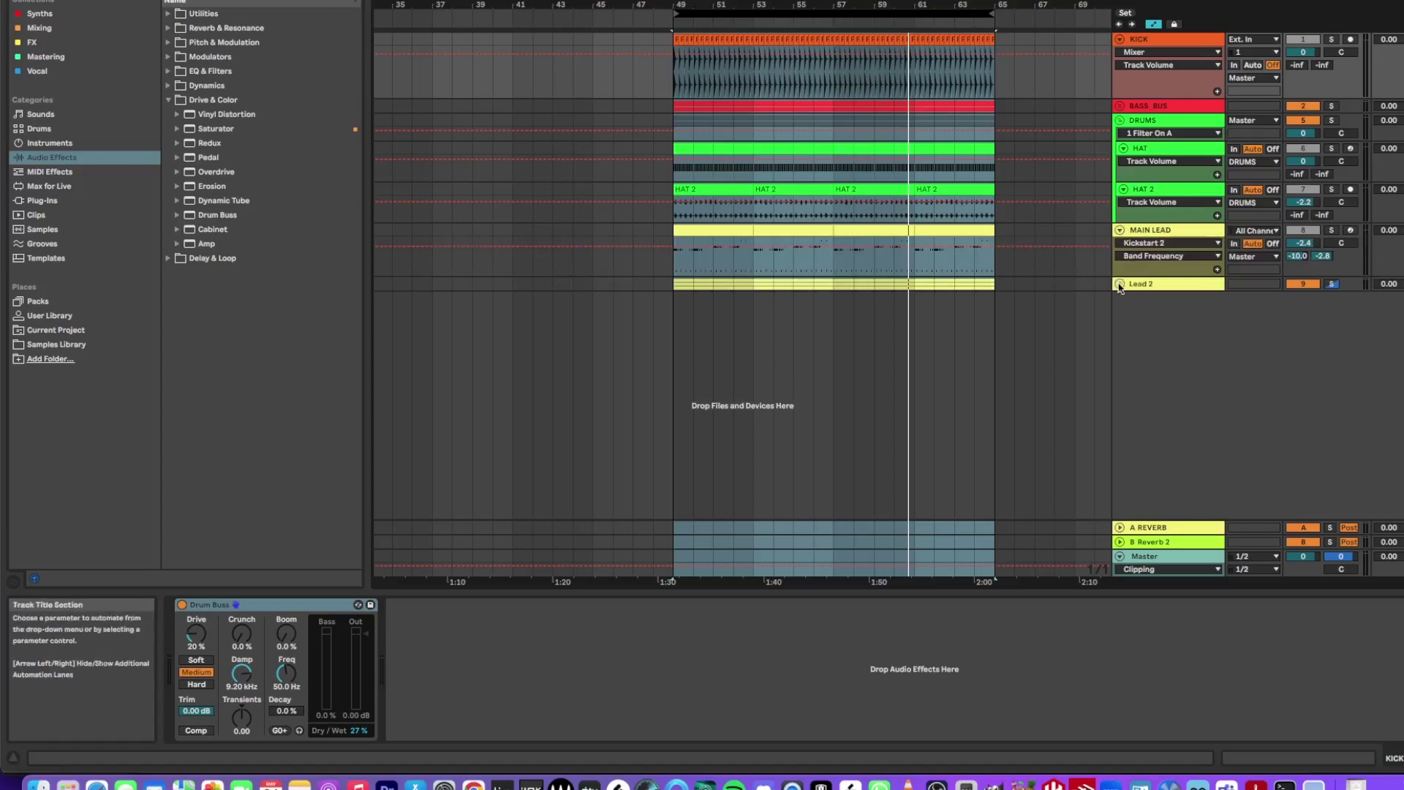
click(1120, 285)
click(1120, 285)
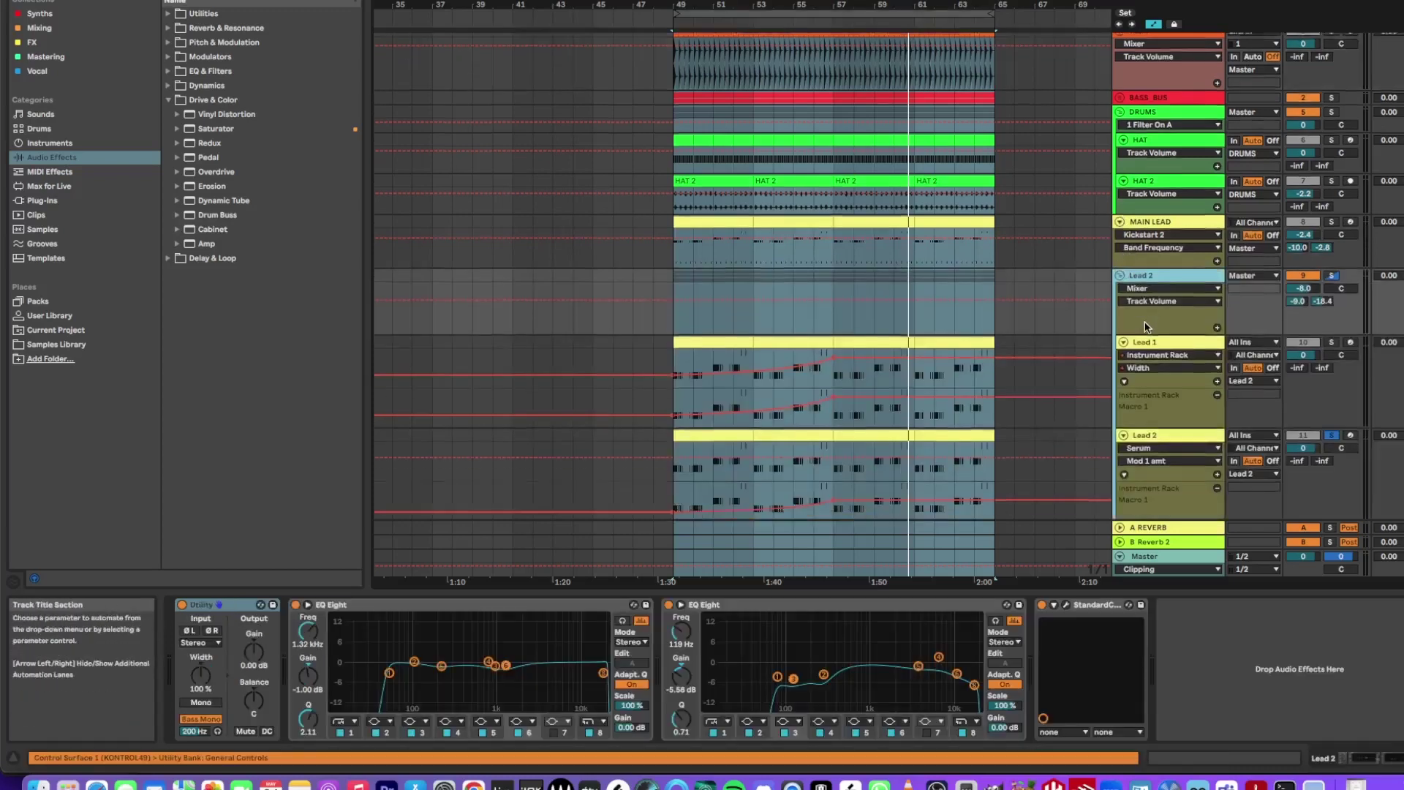
- Turn off the solo on the inner Lead 2 track and play the full drop from bar 49
scroll(1145, 327, down, 3)
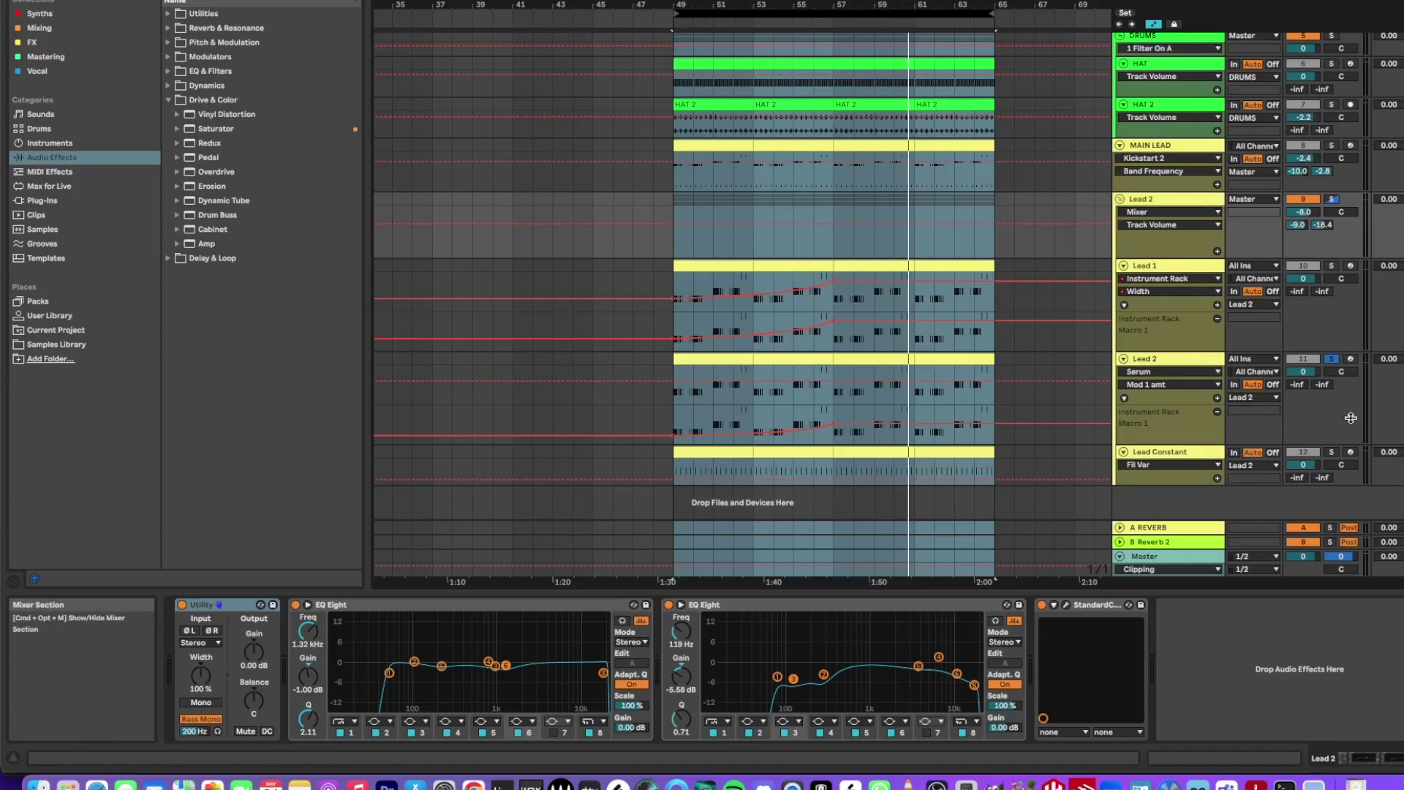
click(1331, 358)
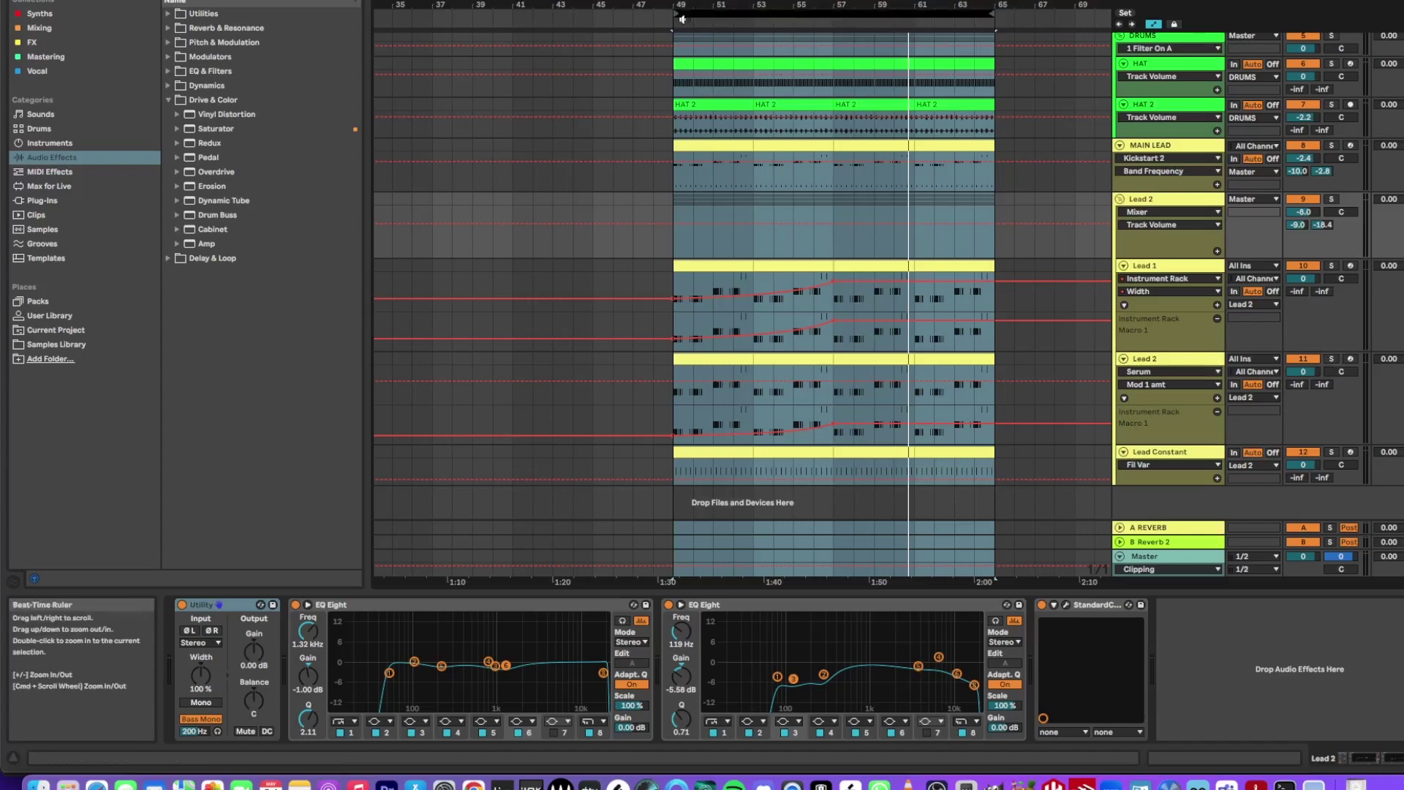
key(space)
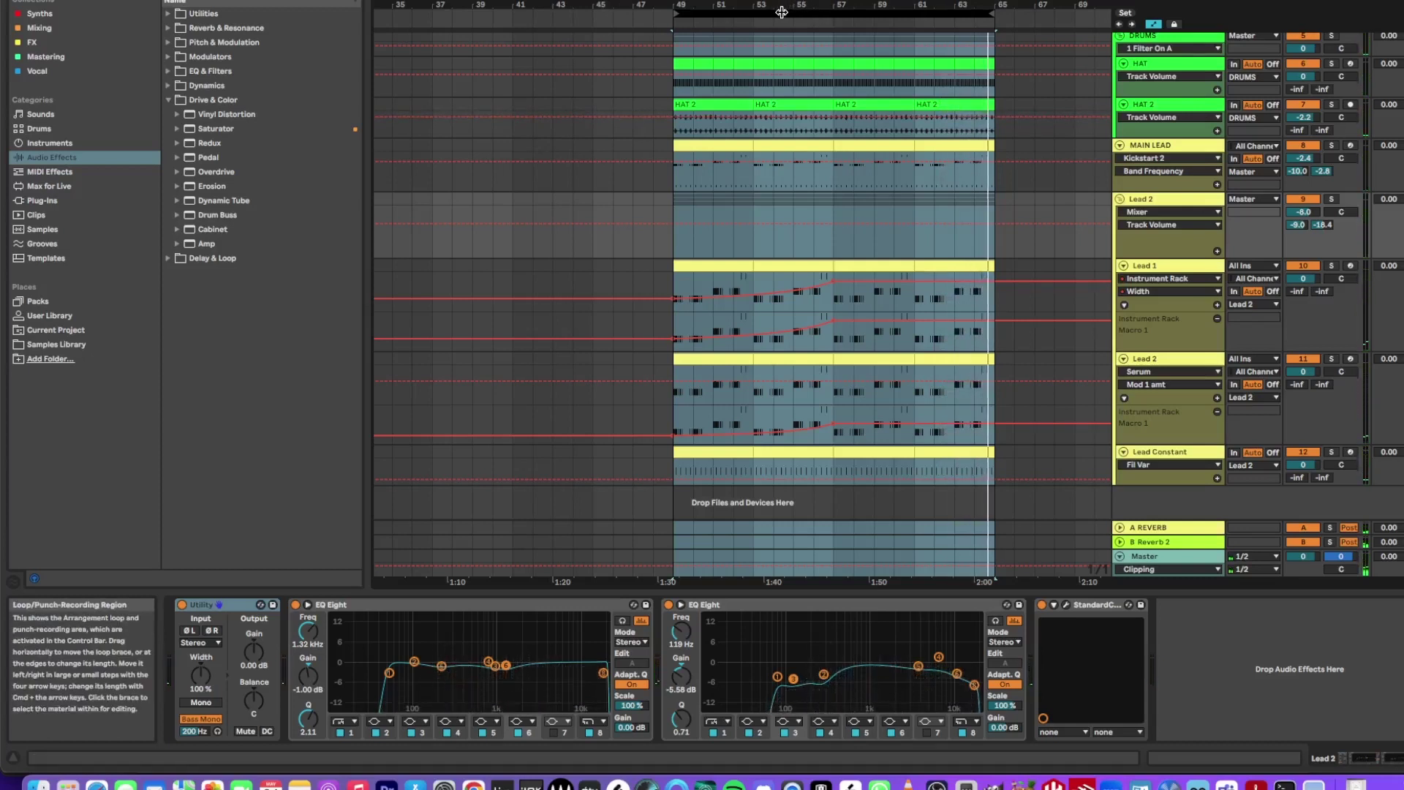
click(781, 13)
- Show the KICK track's Drum Buss, select the DRUMS group, and place the insert marker after the MAIN LEAD clips
scroll(951, 235, up, 3)
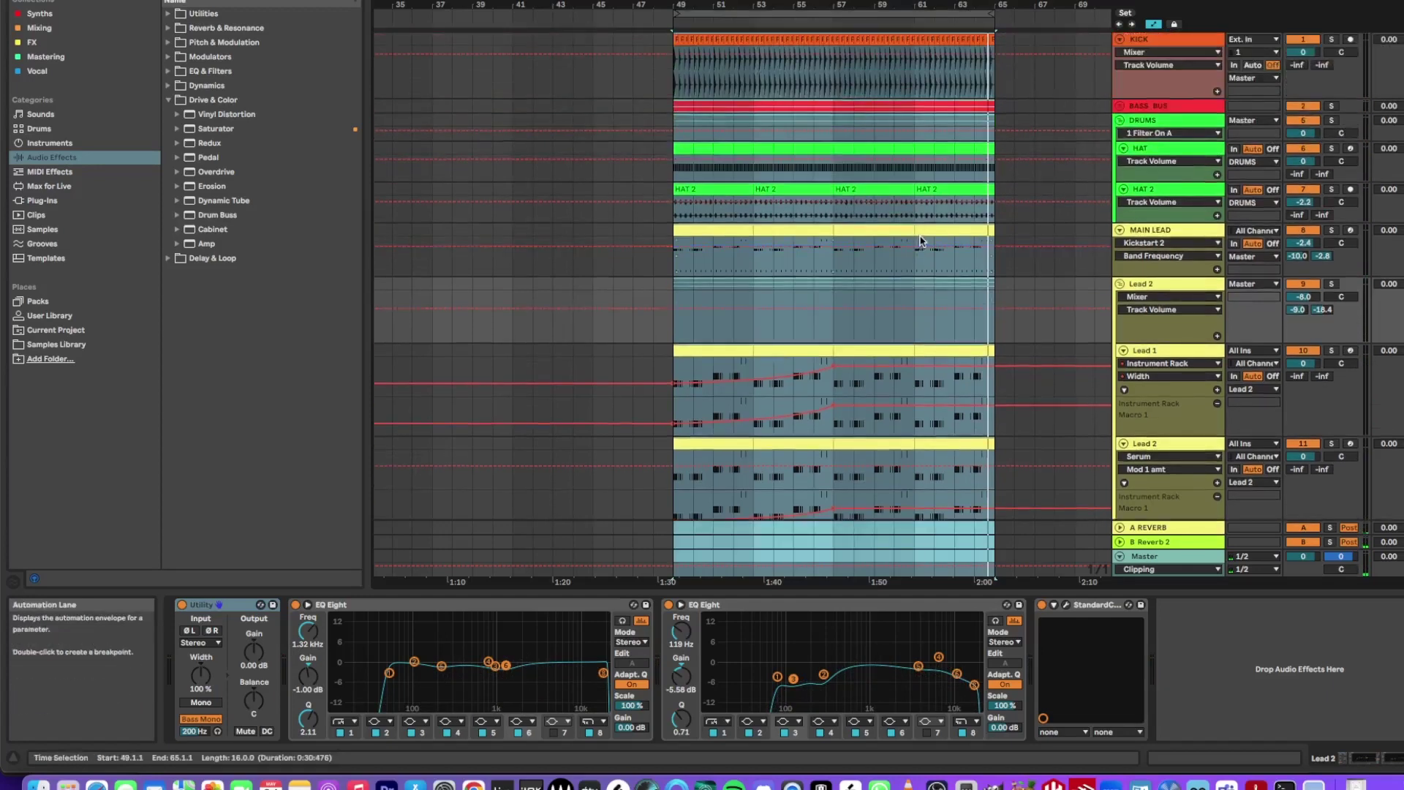
click(1125, 98)
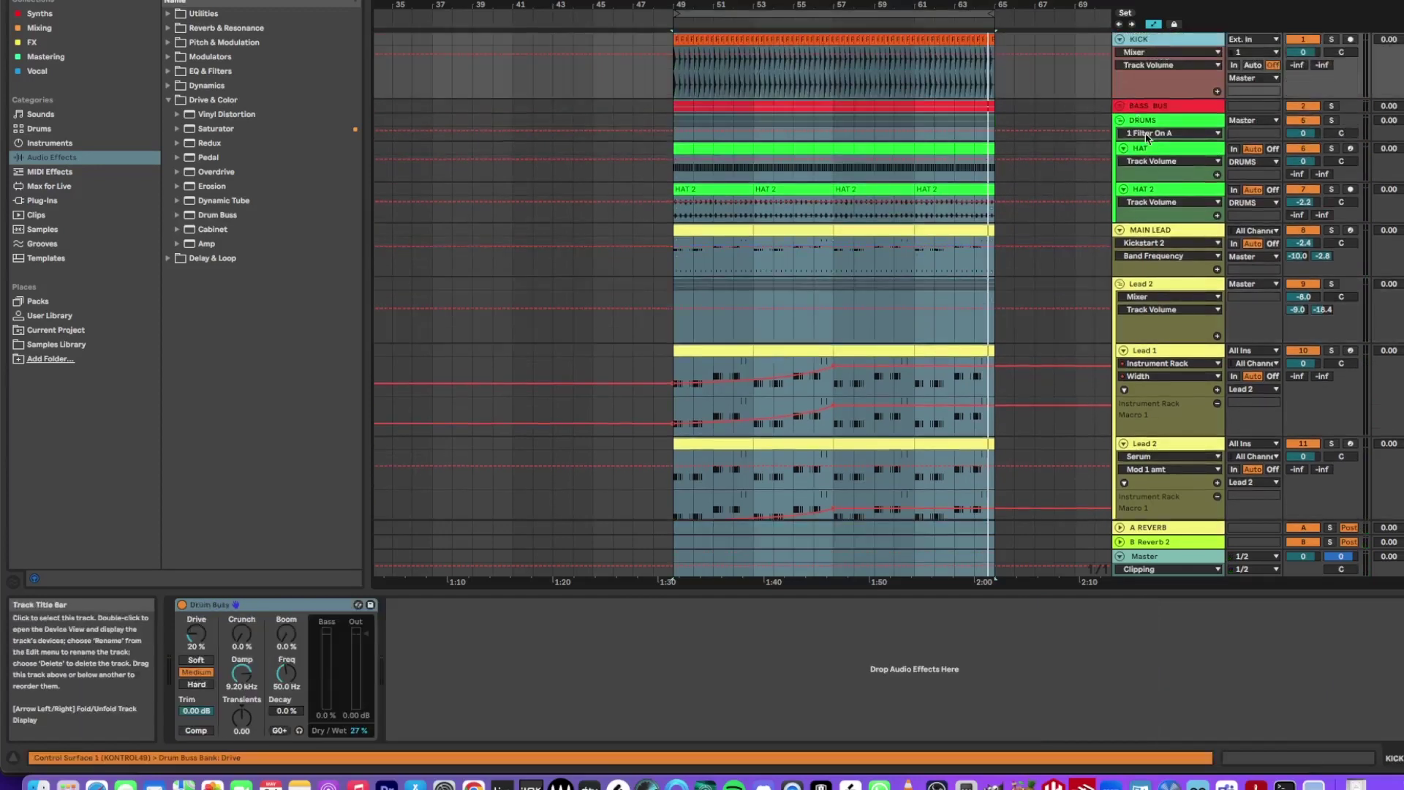
click(1146, 122)
click(1036, 227)
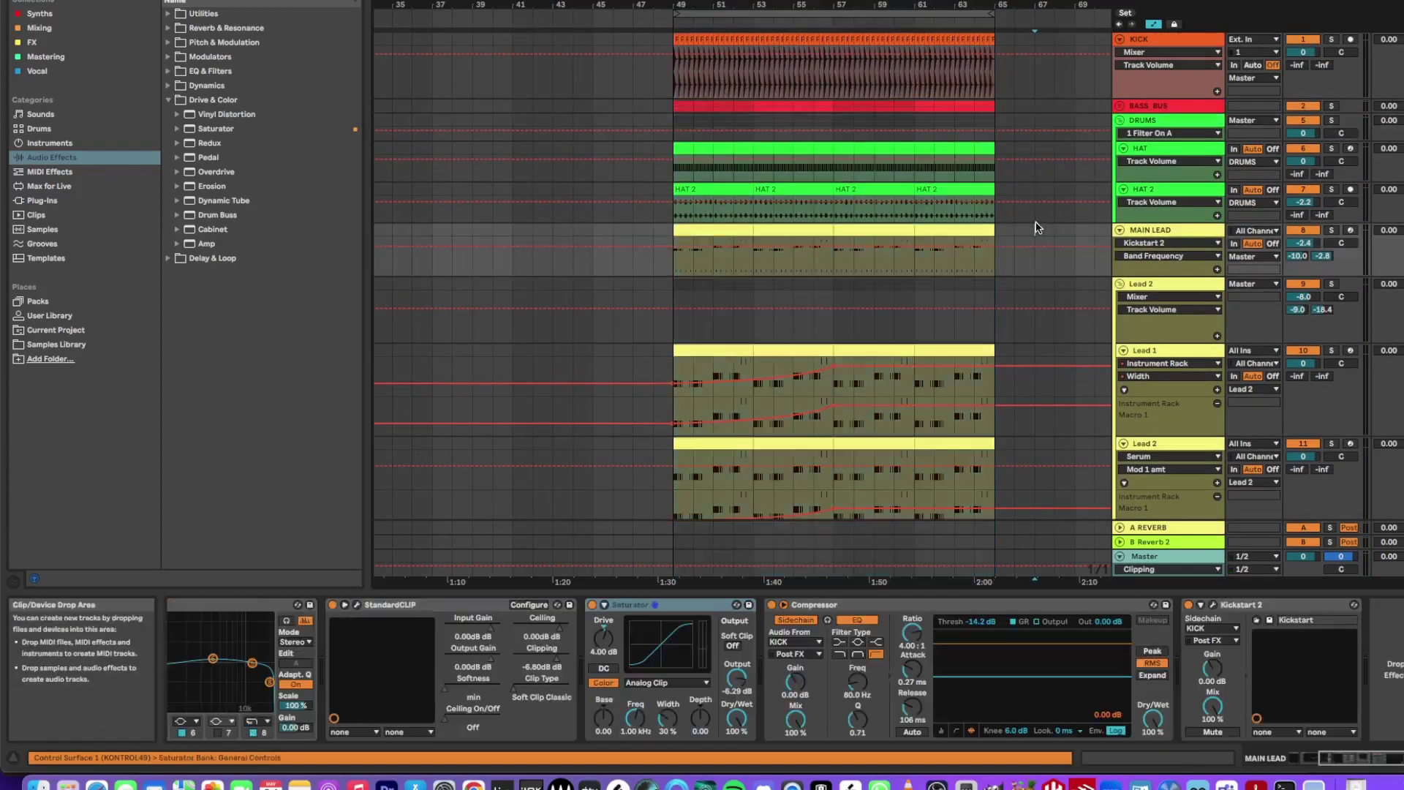